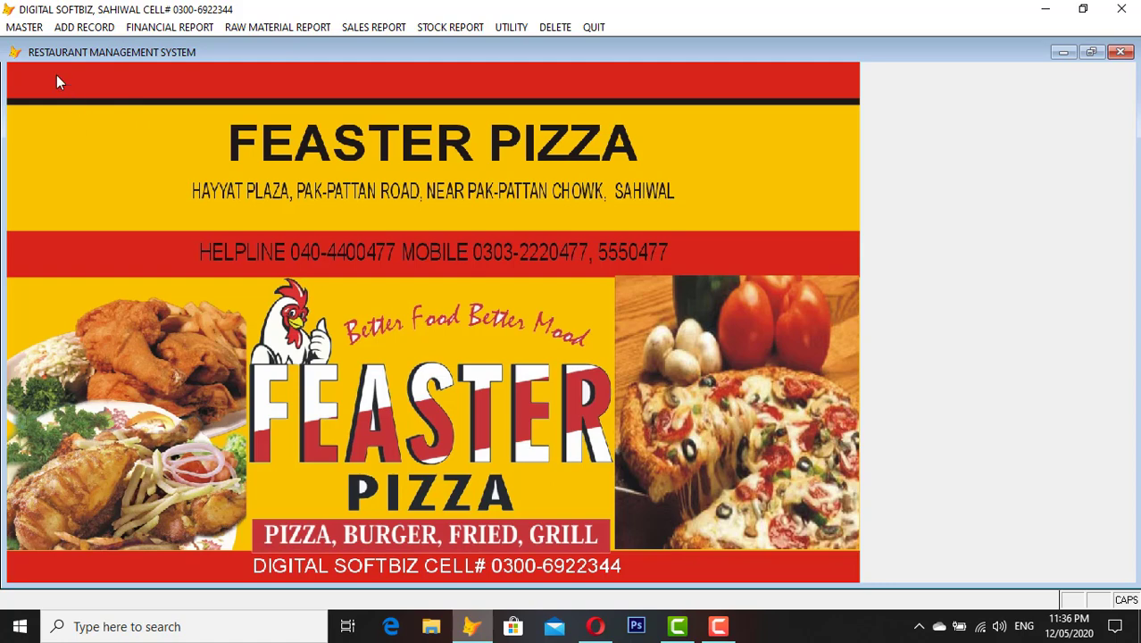
Open the master group of accounts form and display all its group records in full view
left_click(25, 28)
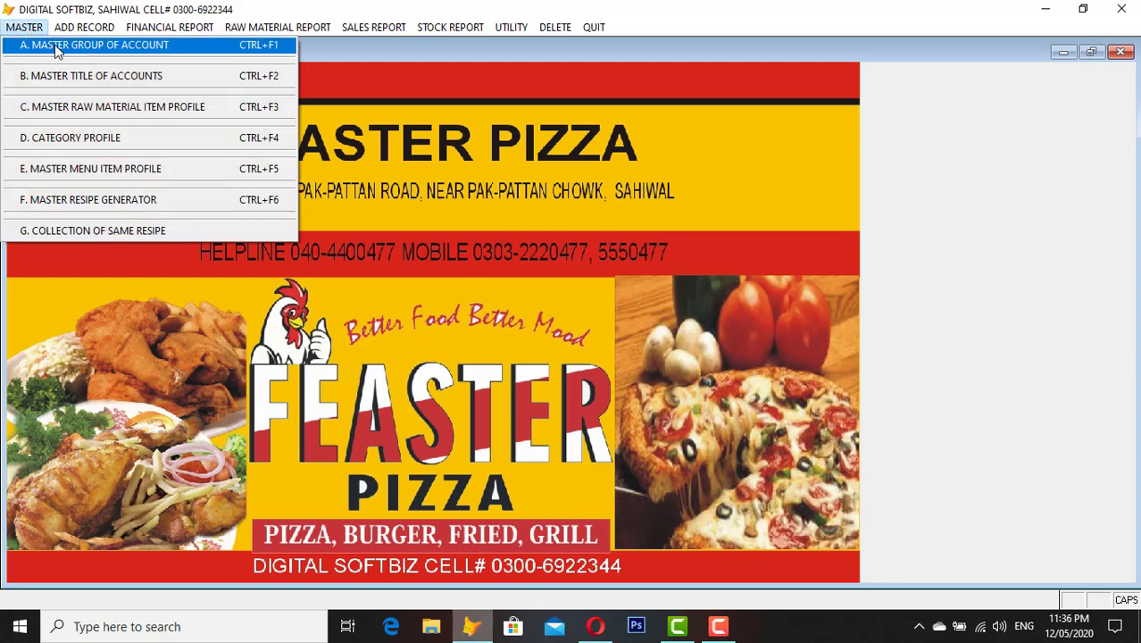
left_click(56, 47)
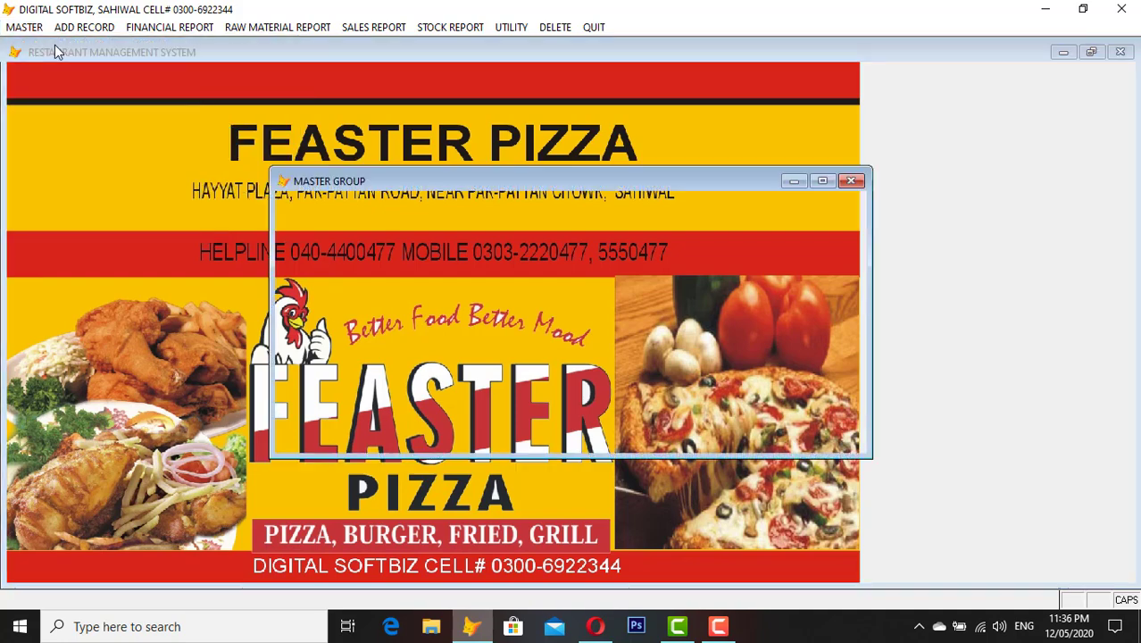
left_click(571, 431)
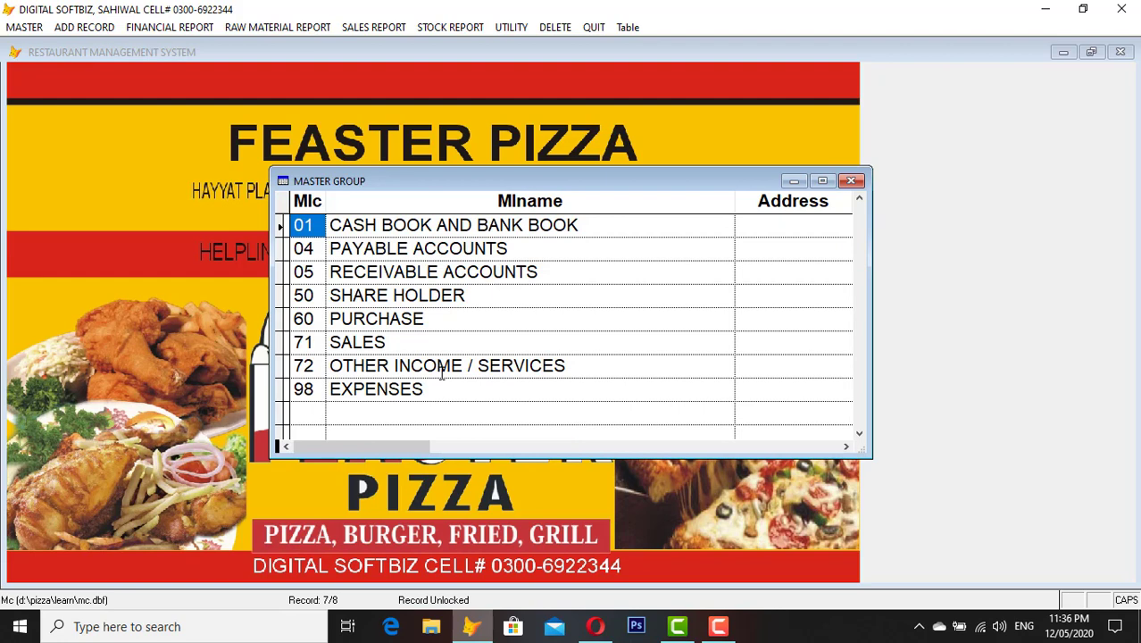
Examine the account groups from the cash and bank book through expenses, and return to the main screen
left_click(381, 225)
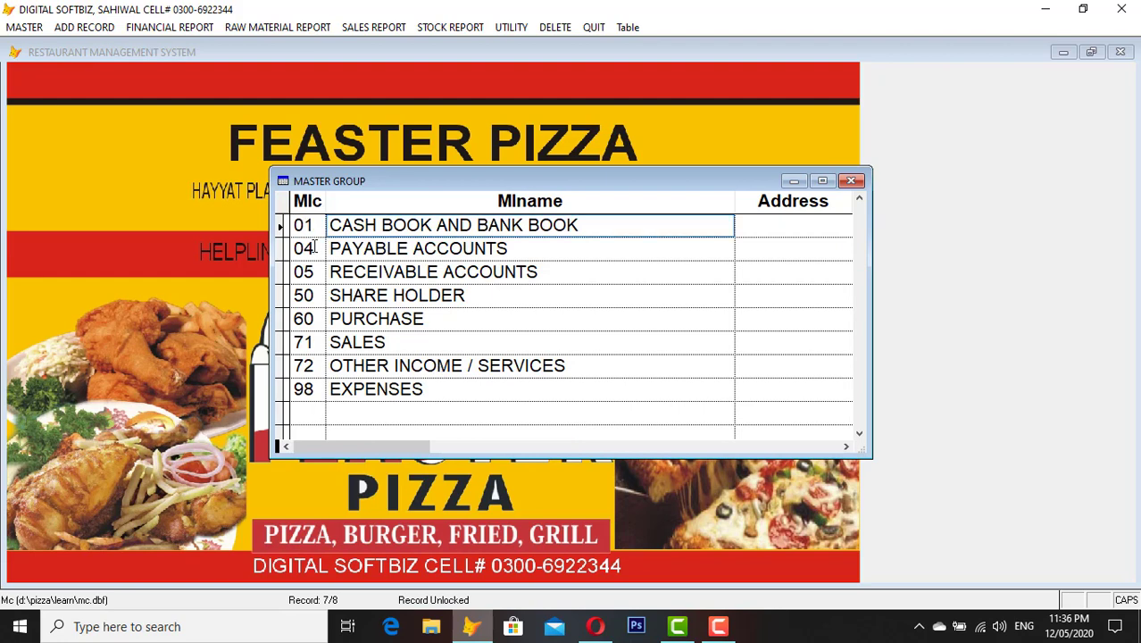
left_click(360, 249)
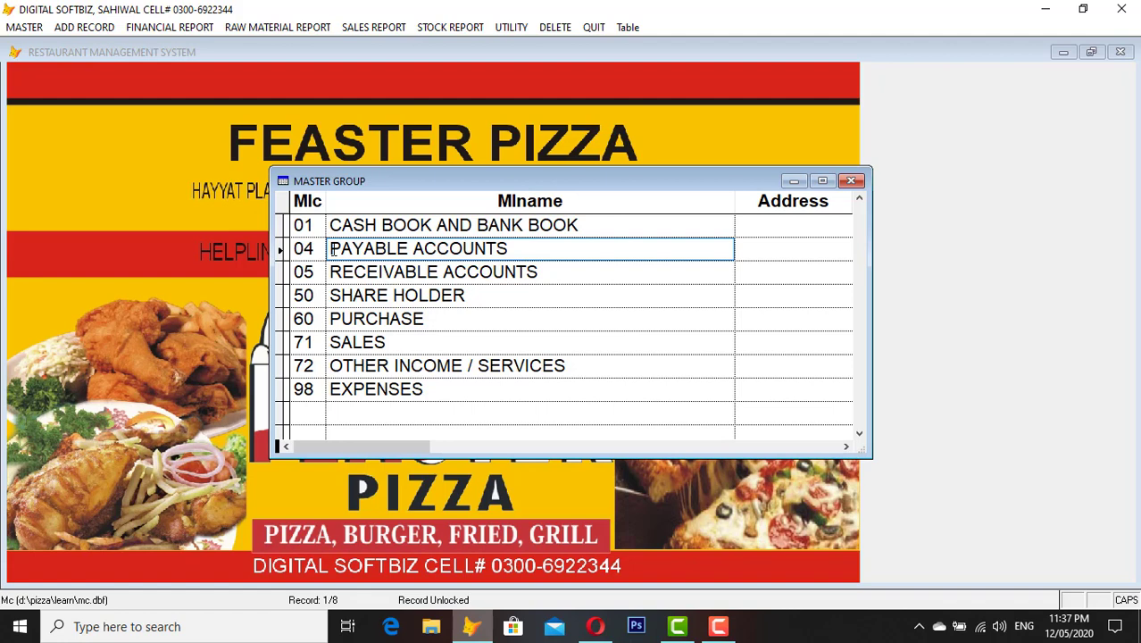
left_click(377, 272)
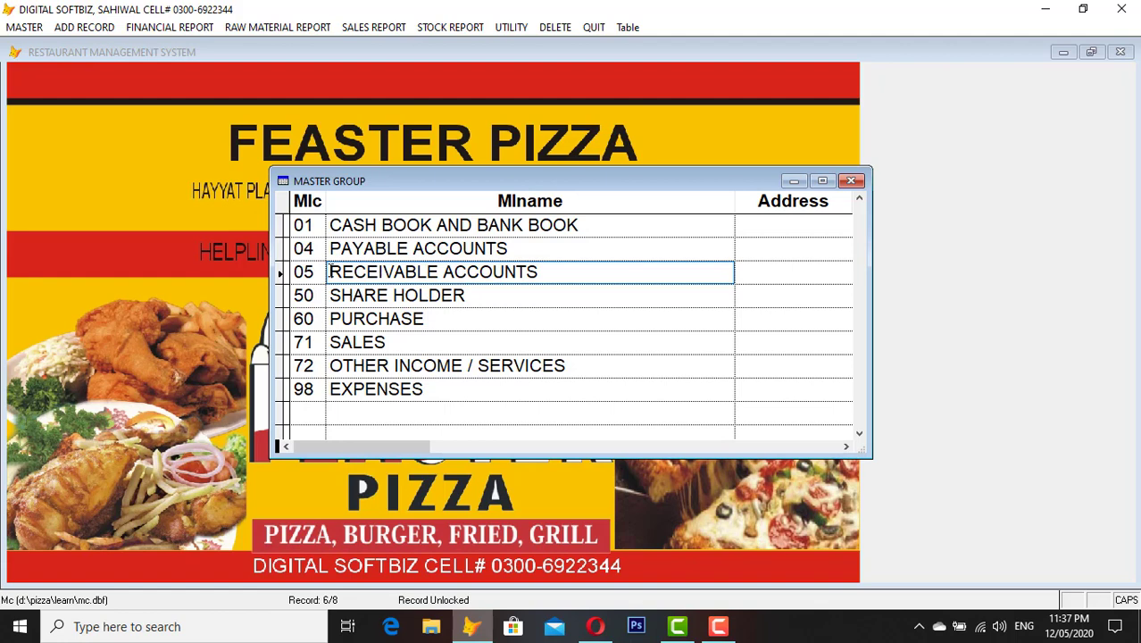
key("shift+Tab")
left_click(376, 294)
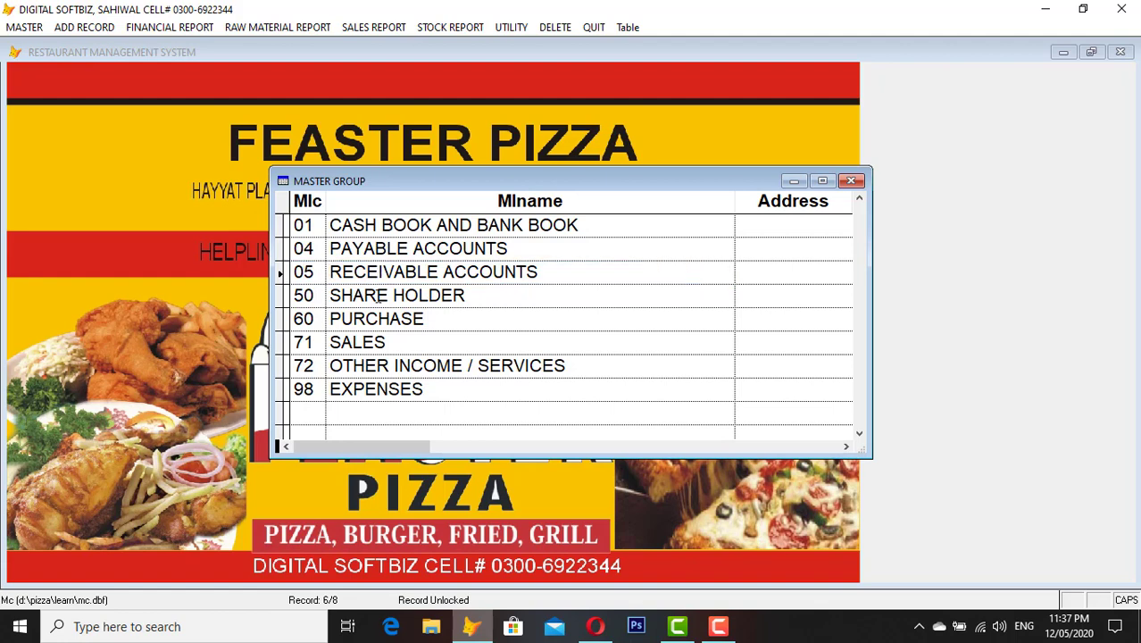
left_click(315, 295)
left_click(377, 319)
left_click(379, 342)
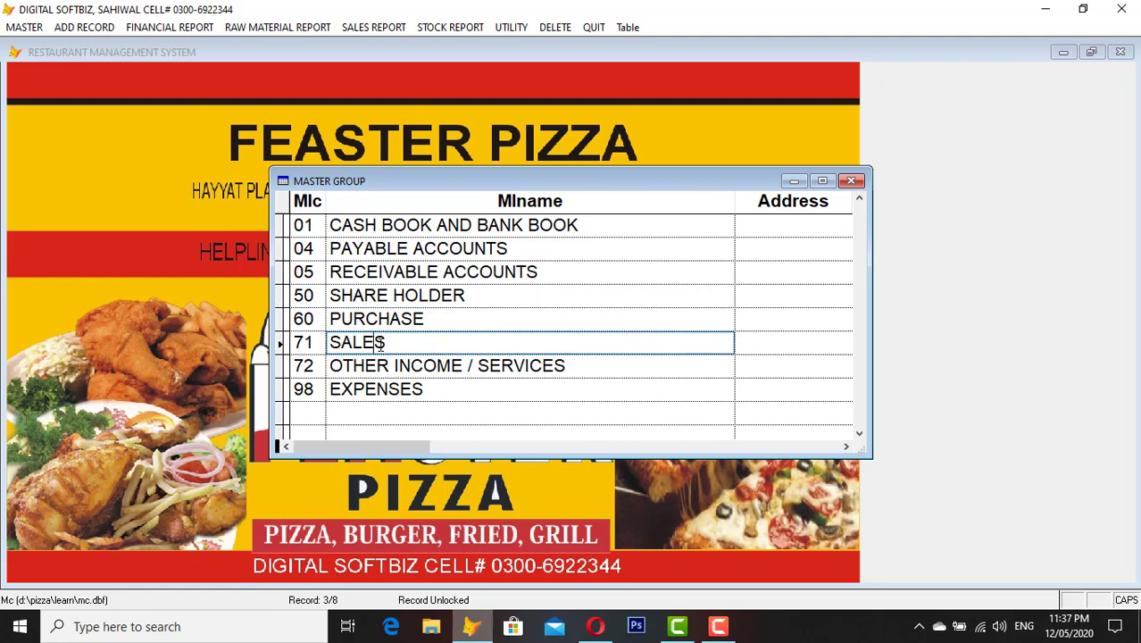
left_click(366, 390)
key("Escape")
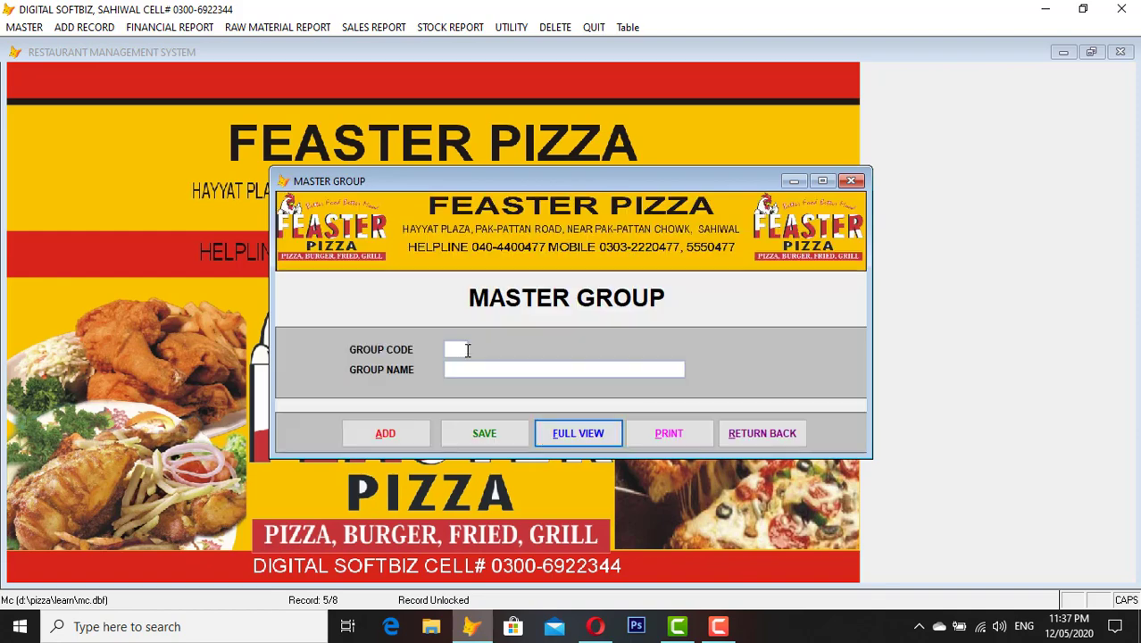
left_click(762, 433)
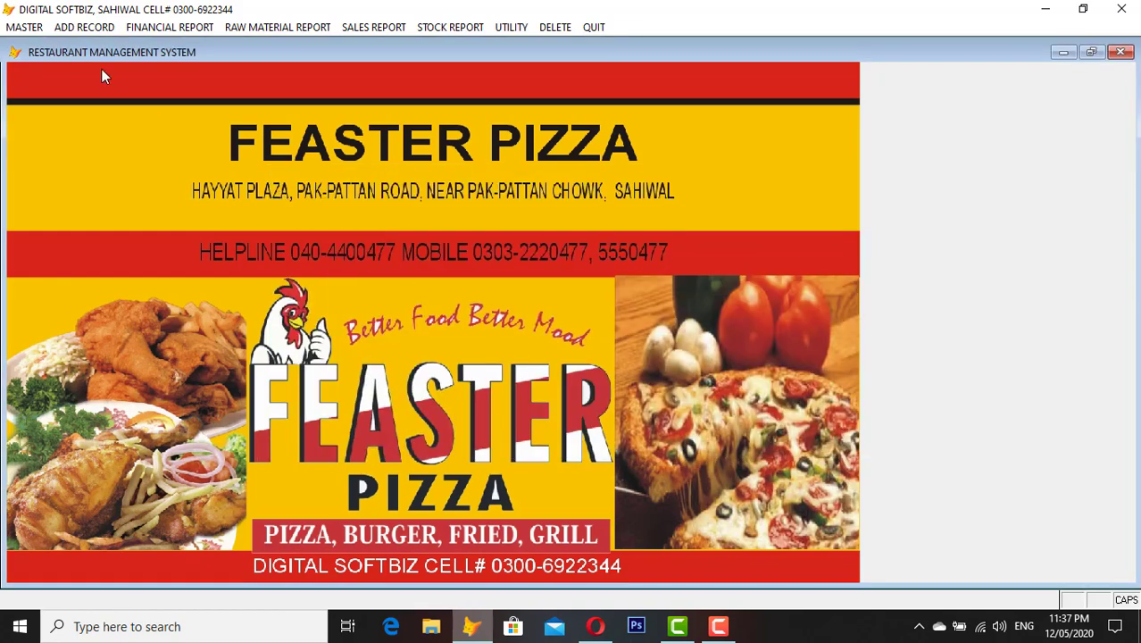
Open the master title of accounts form and try to add a title with code 04-001
left_click(24, 26)
left_click(68, 76)
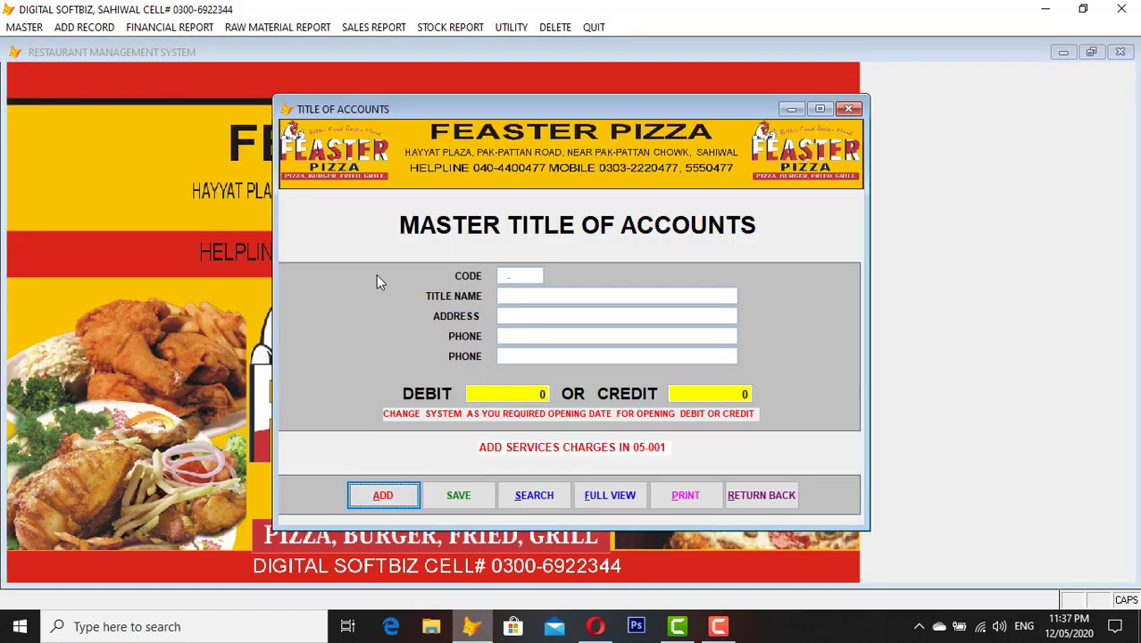
left_click(403, 499)
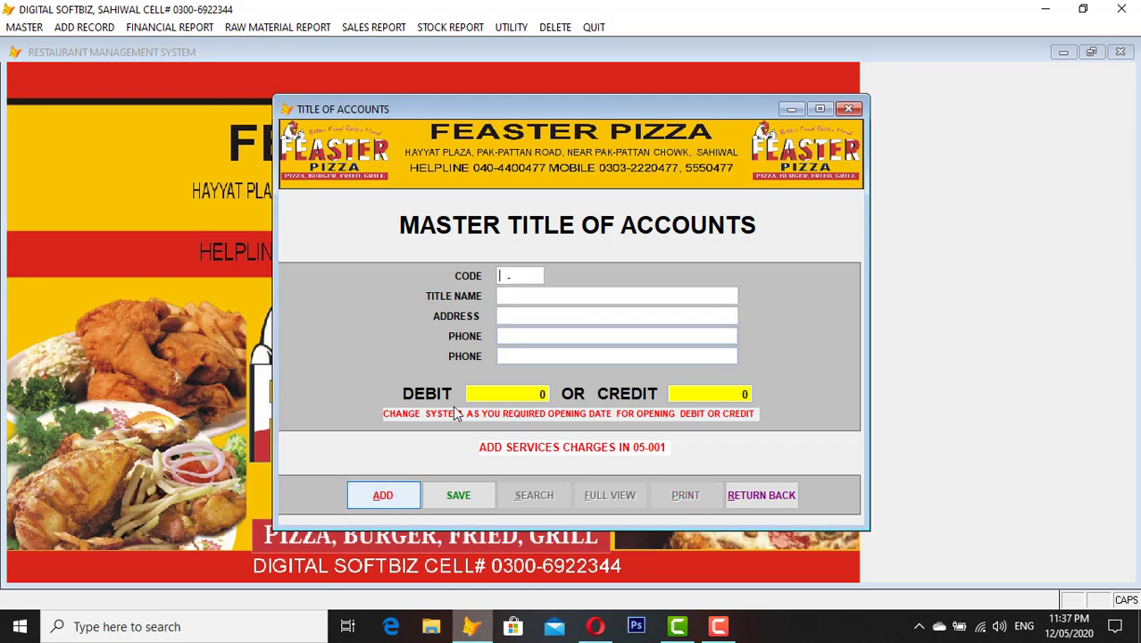
type("04-001")
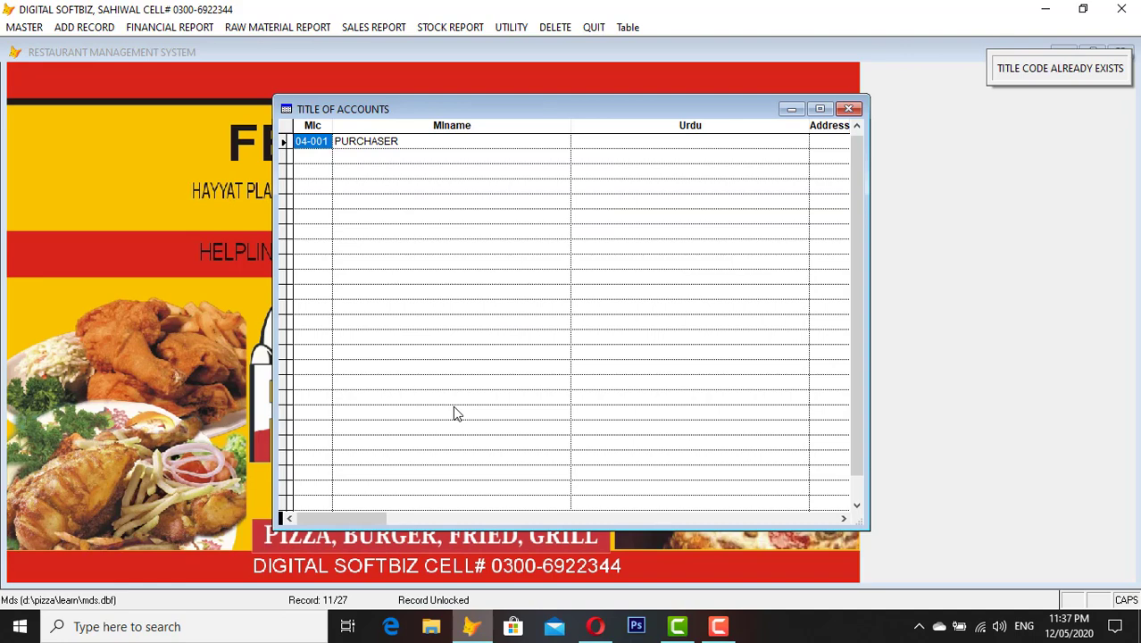
key("Escape")
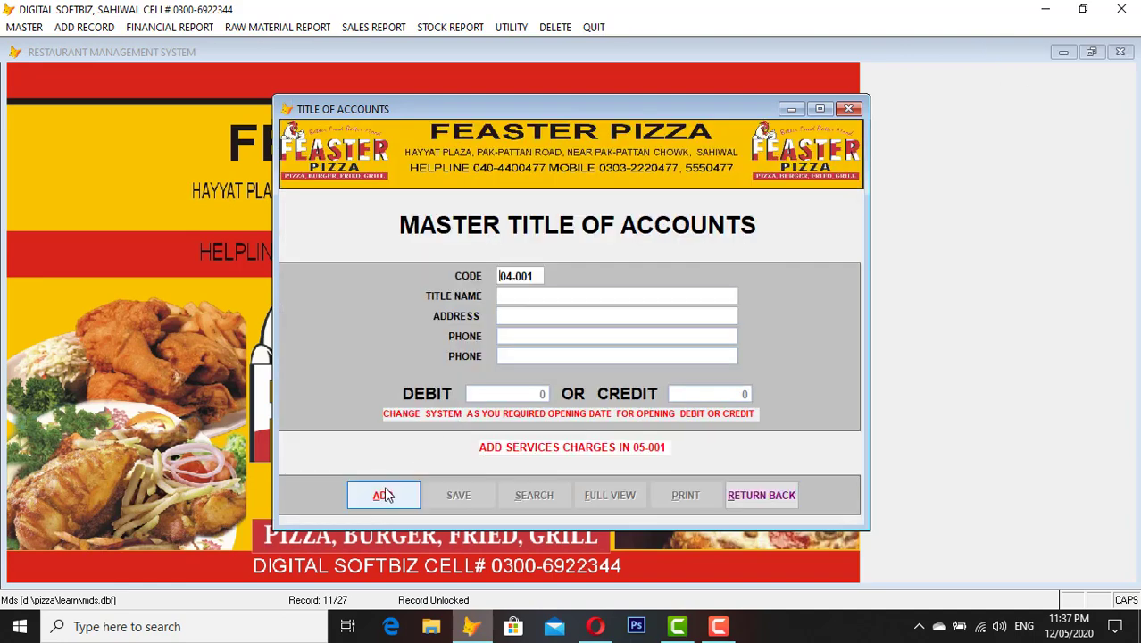
Start the next title record under group 04 and fill in the account holder's name, address and phone number
left_click(384, 496)
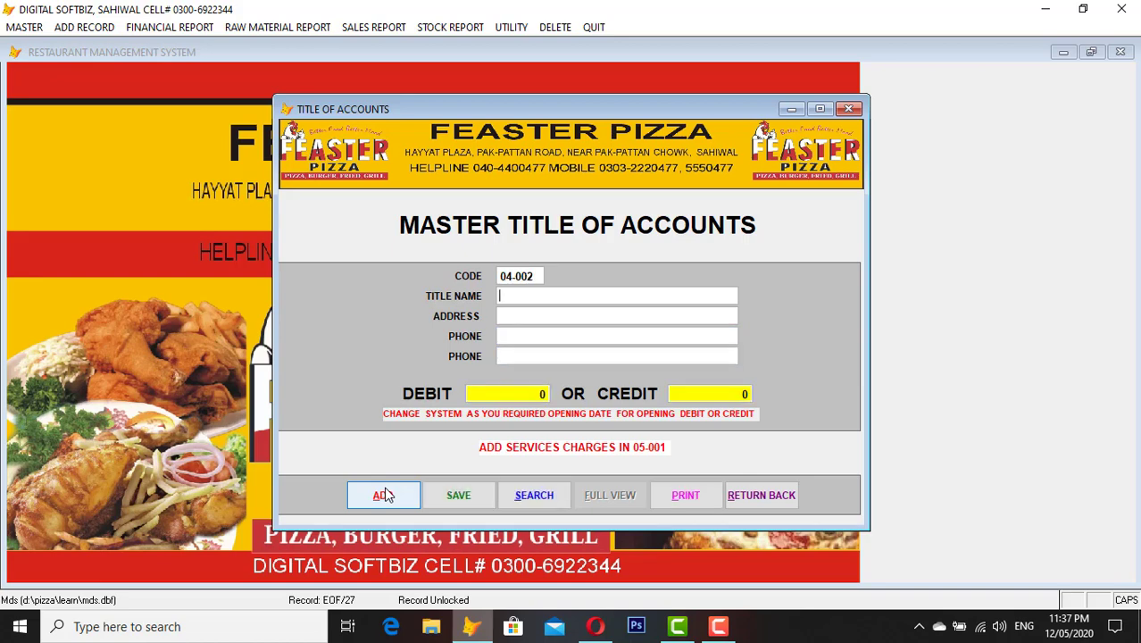
type("ALI")
key("Return")
type("KARACHI")
key("Return")
type("033333")
key("Return")
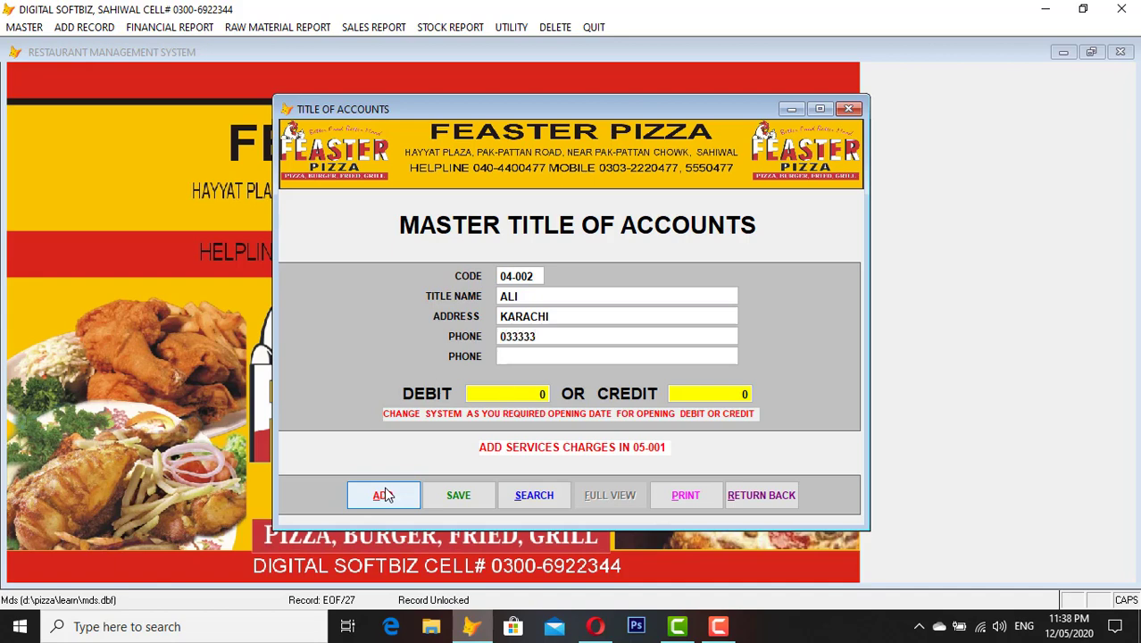
Leave the second phone blank, set the opening credit to 30,000 and save the title record
key("Return")
type("30.000")
key("Return")
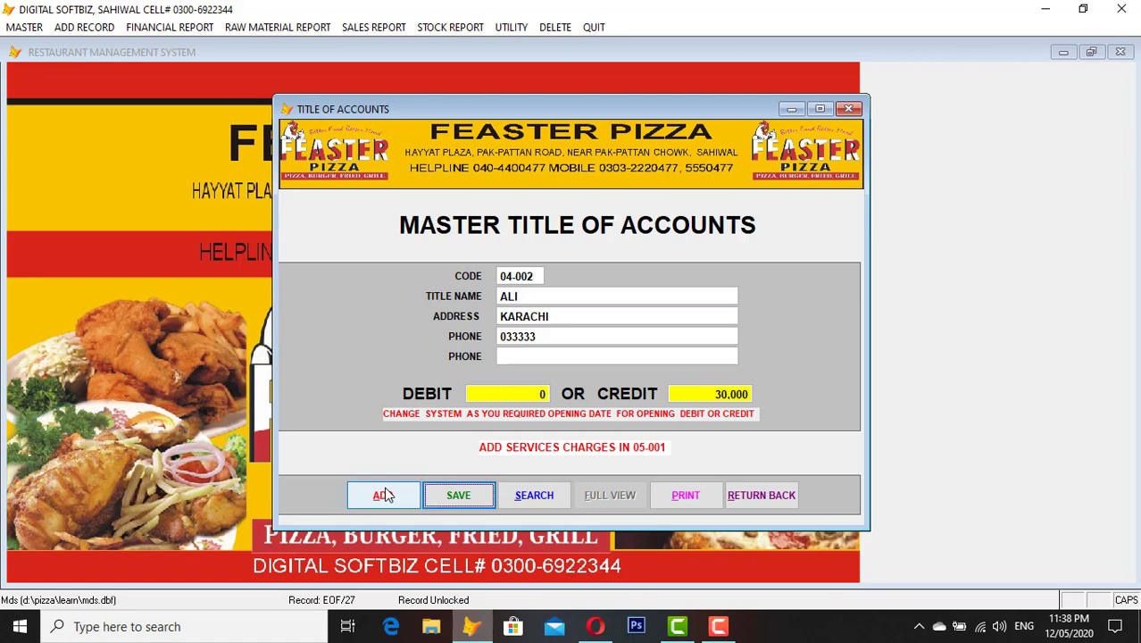
key("Return")
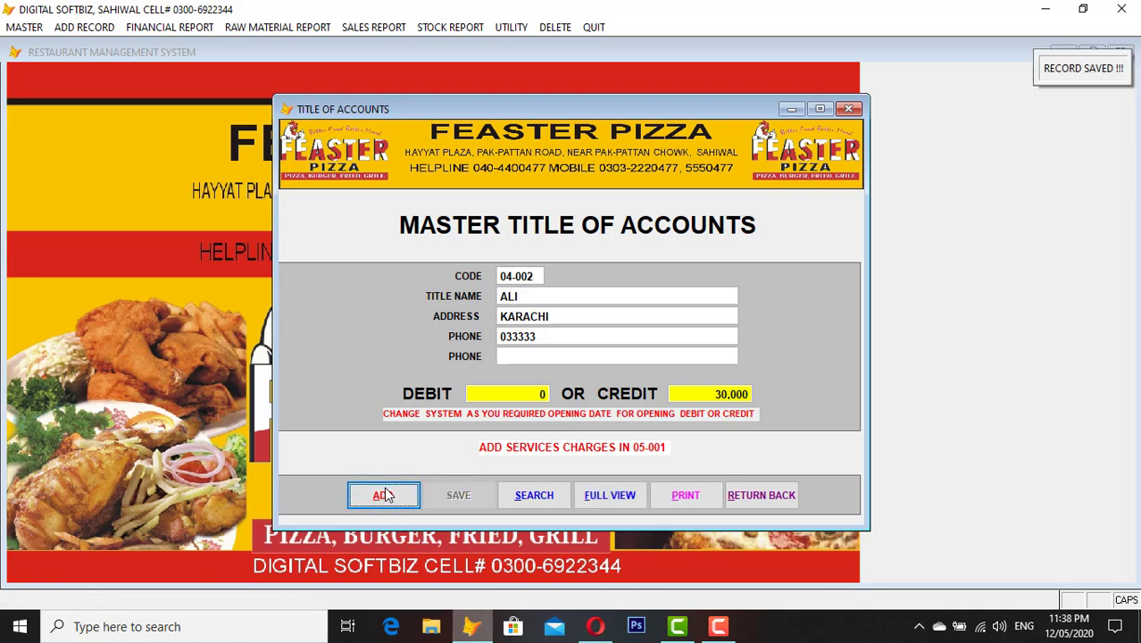
Try to add a title with code 05-001 and look through the existing group 05 titles
left_click(386, 494)
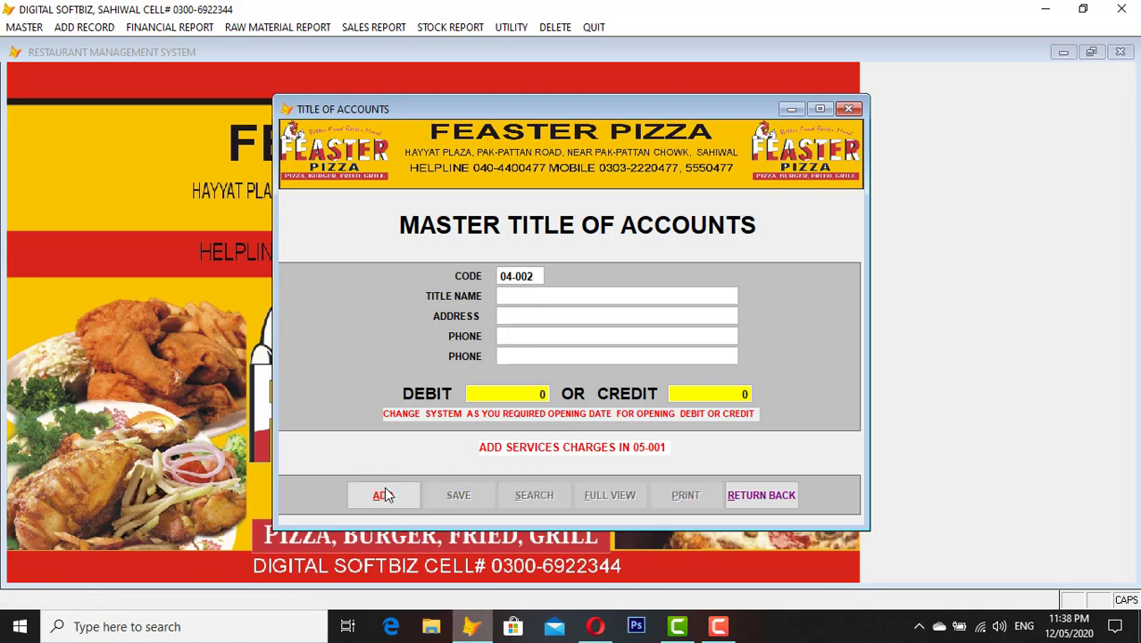
key("BackSpace")
type("5-001")
key("Return")
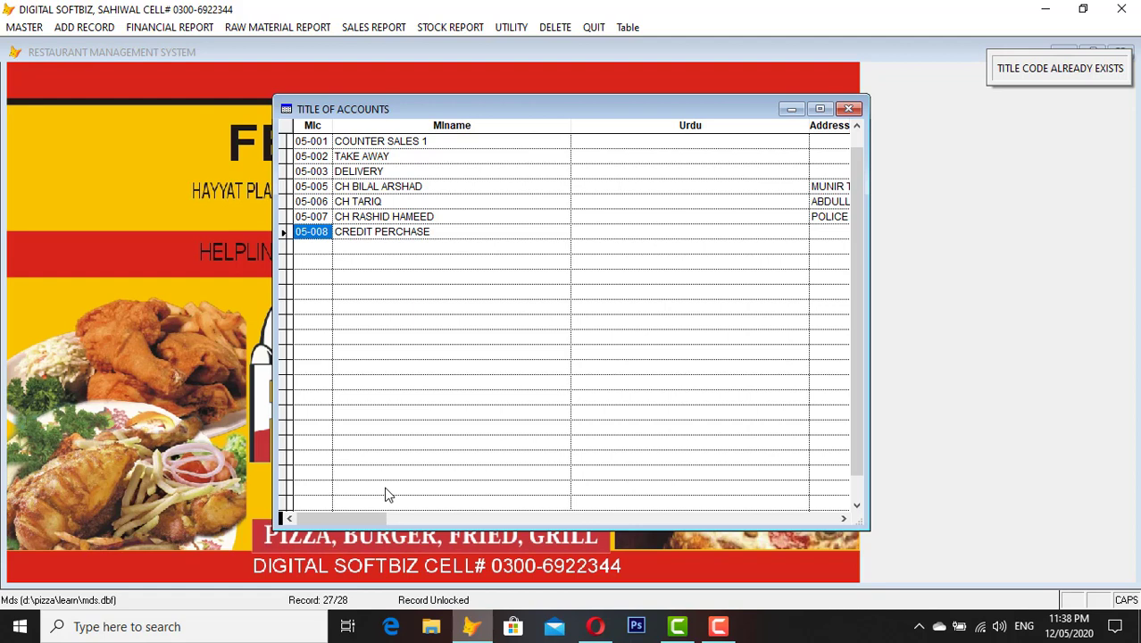
key("Tab")
key("Up")
key("Up")
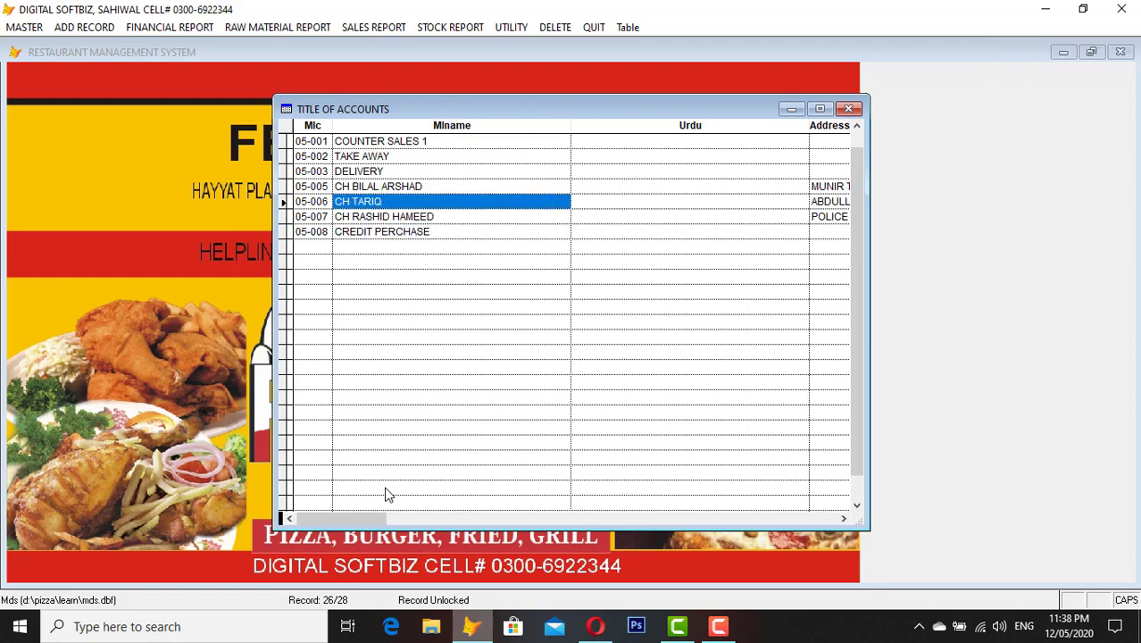
key("Down")
key("Down")
key("shift+Tab")
key("Escape")
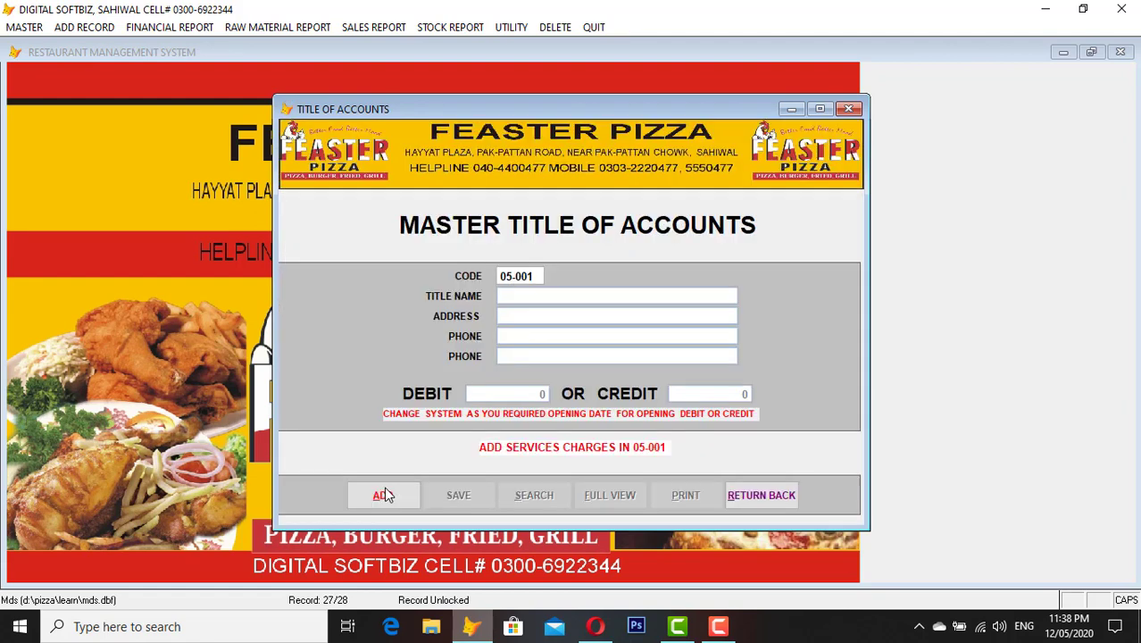
Start the next title record under group 05 and fill in the account holder's name and address
left_click(384, 494)
type("050")
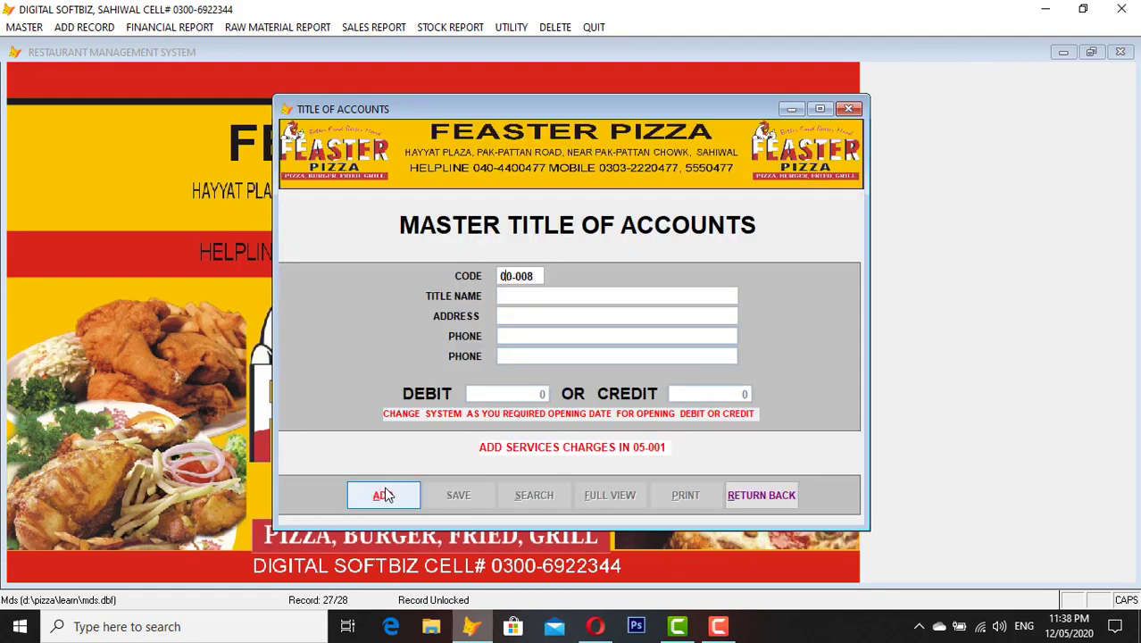
key("Return")
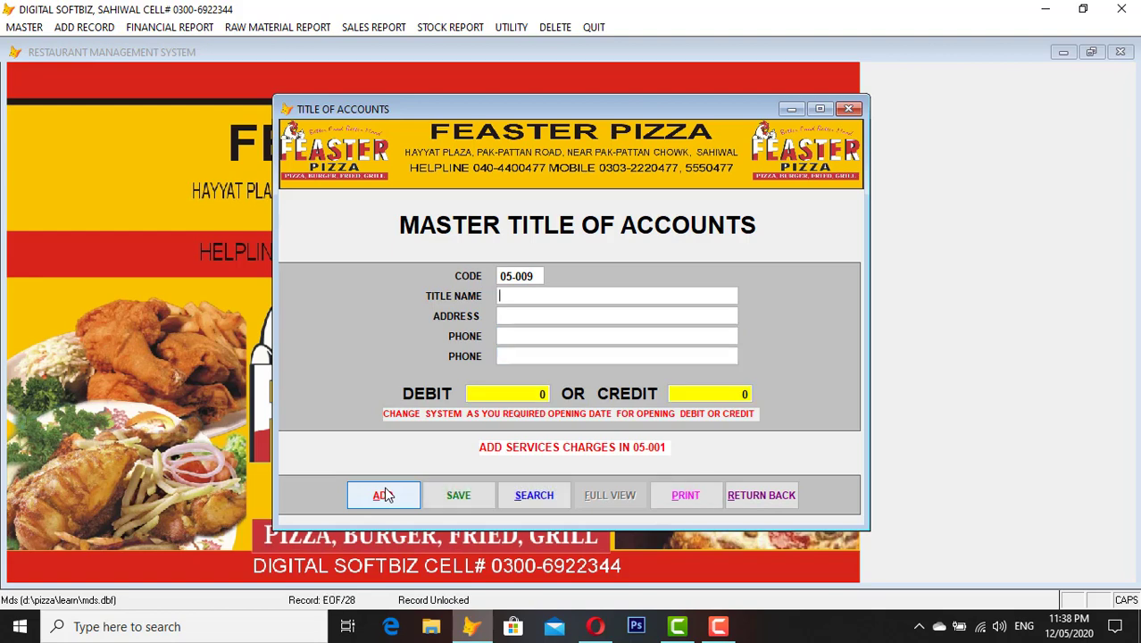
type("NUMAN")
type("LAHORE")
key("Return")
key("Return")
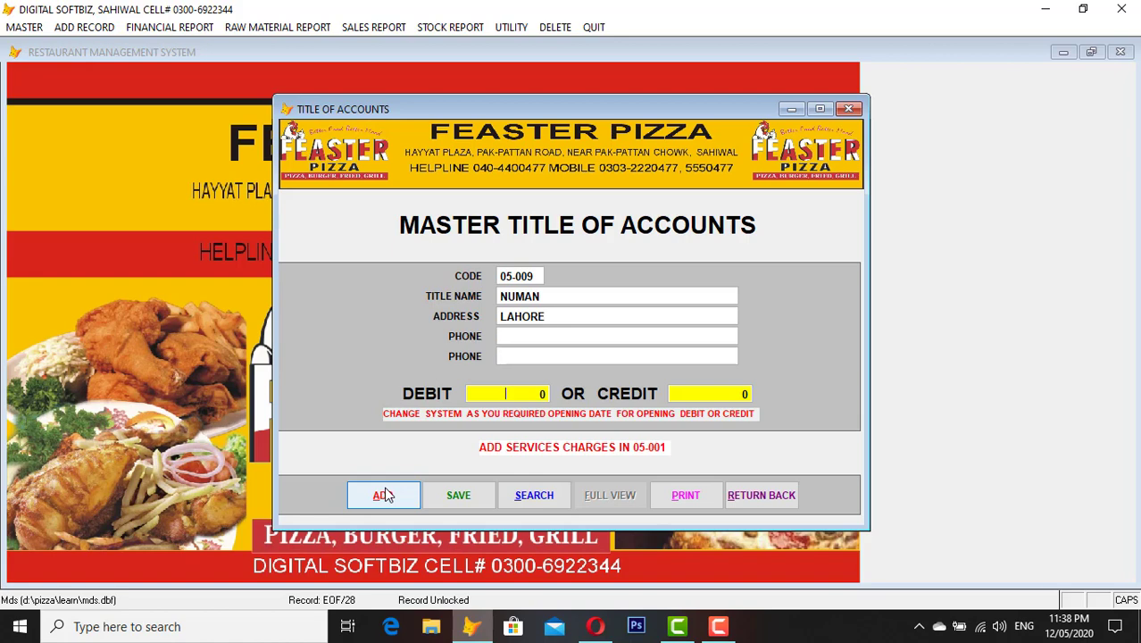
Set the opening debit to 2,000 and save the group 05 title record
key("Return")
type("2000")
key("Return")
key("Return")
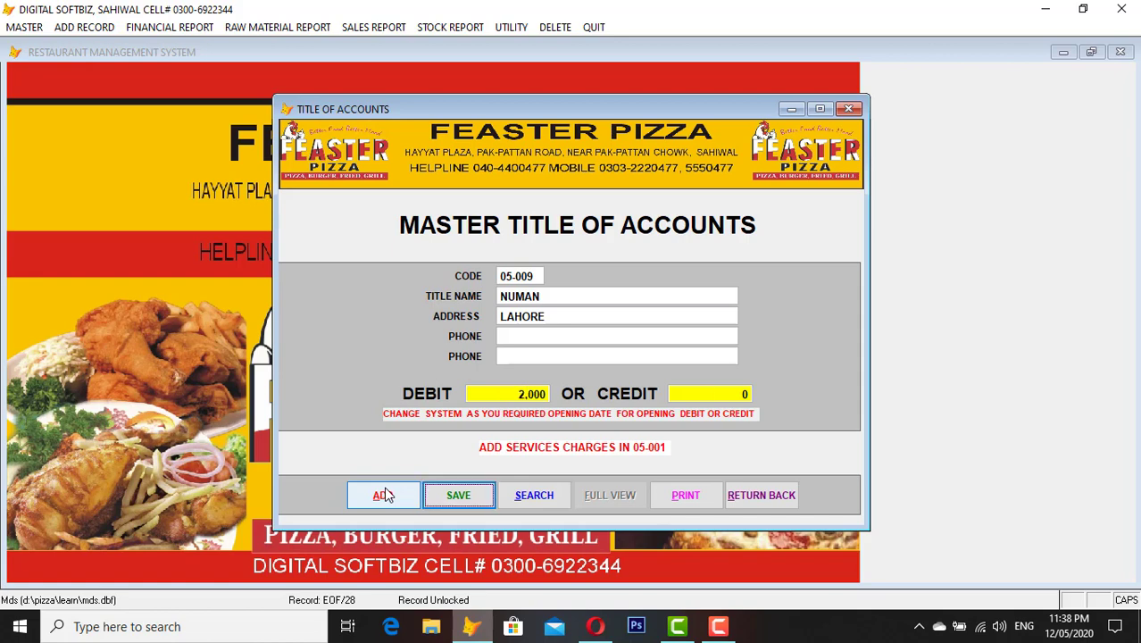
key("Return")
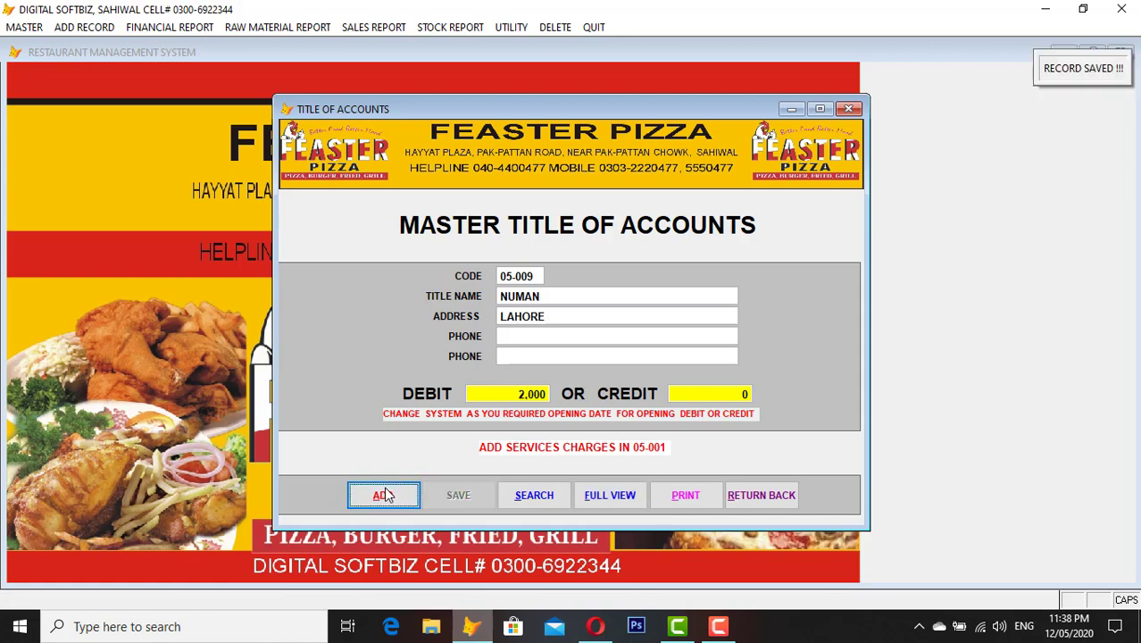
Open the full list of account titles and go through the entries in groups 01, 04 and 05
left_click(631, 499)
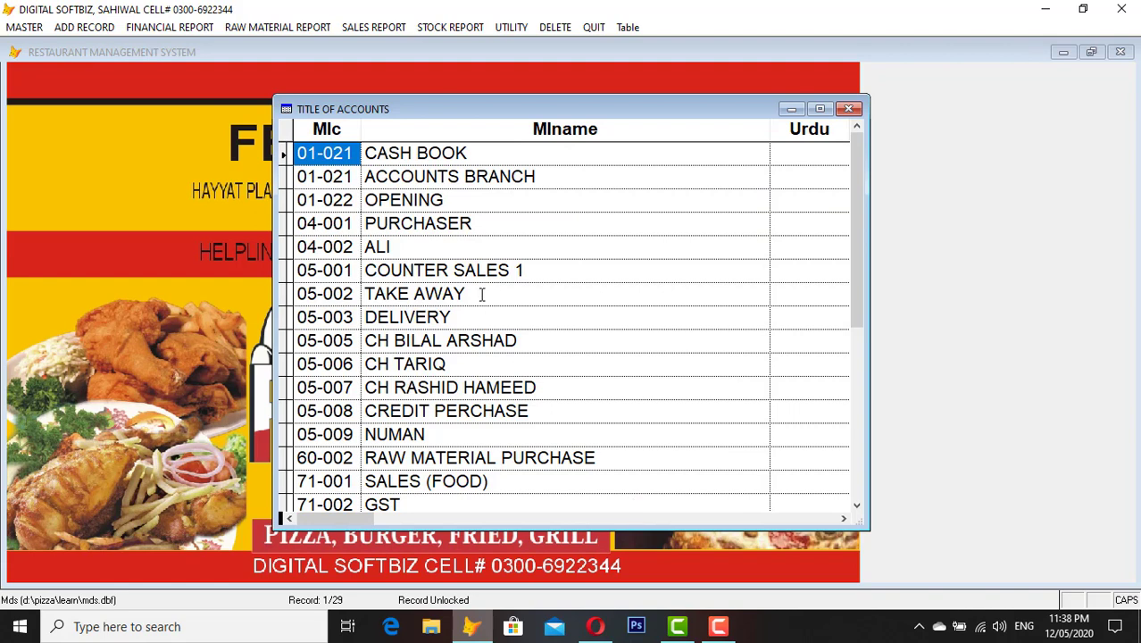
left_click(446, 153)
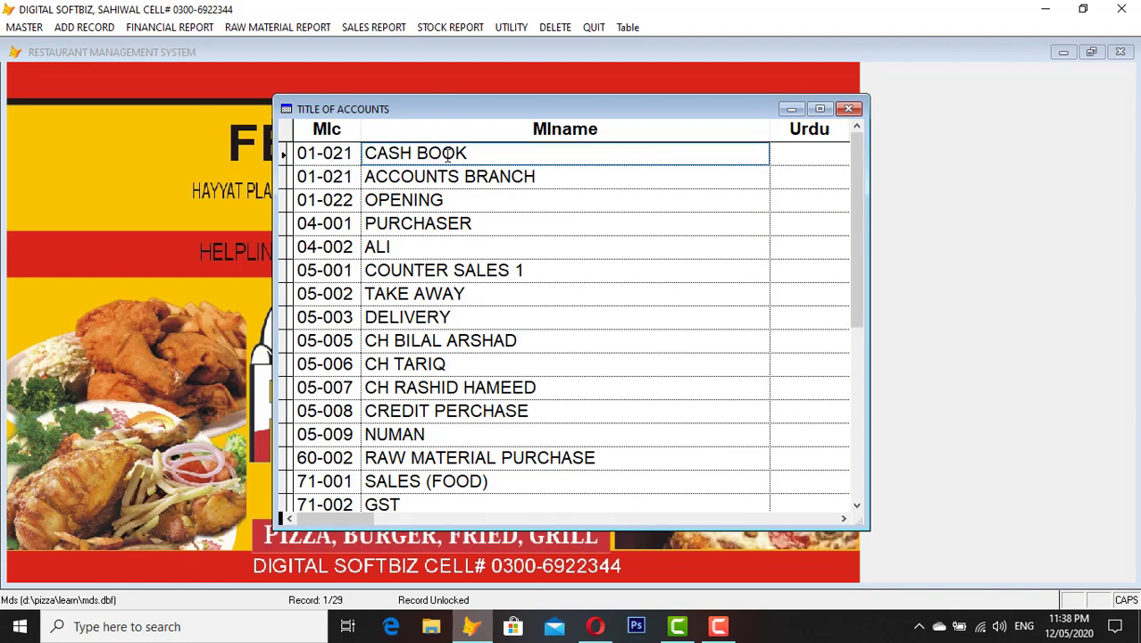
left_click(426, 176)
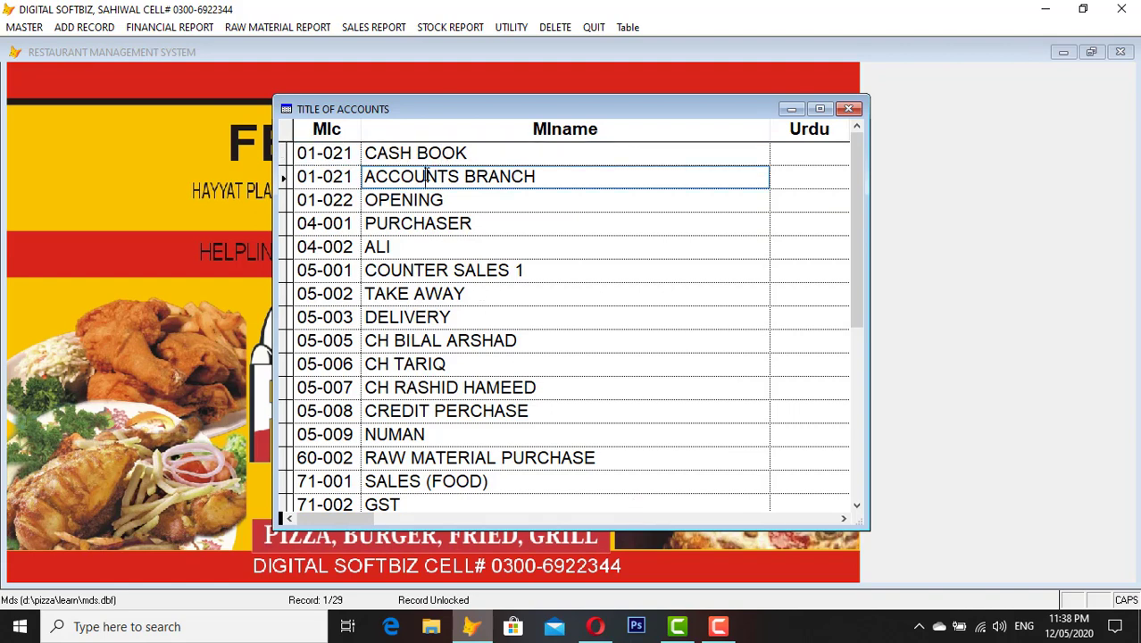
left_click(398, 206)
left_click(420, 229)
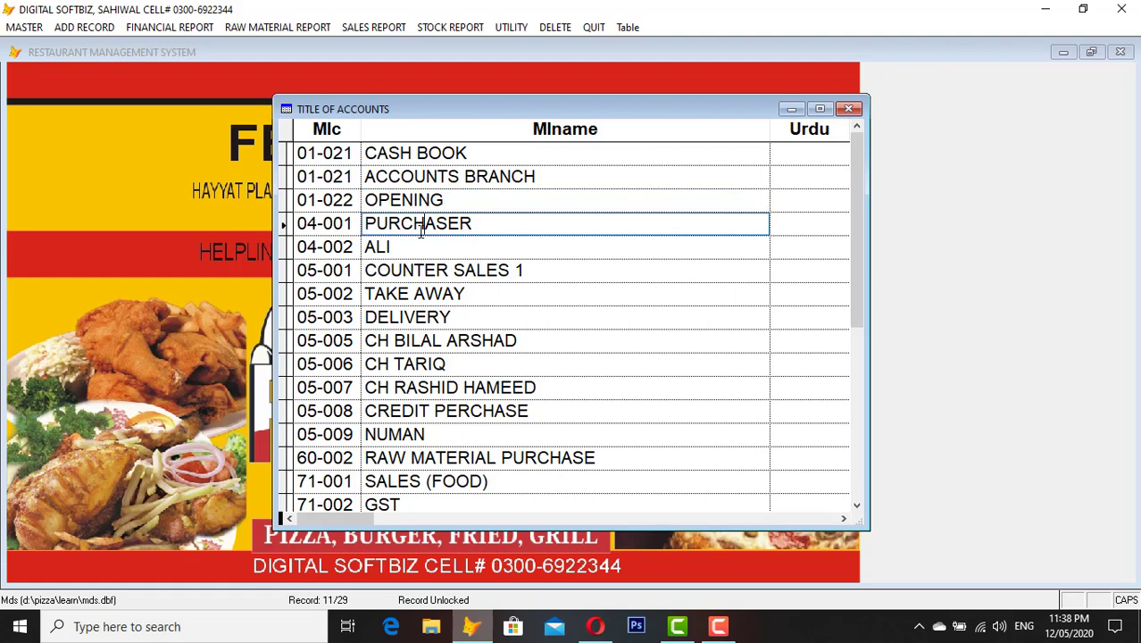
left_click(369, 250)
left_click(404, 268)
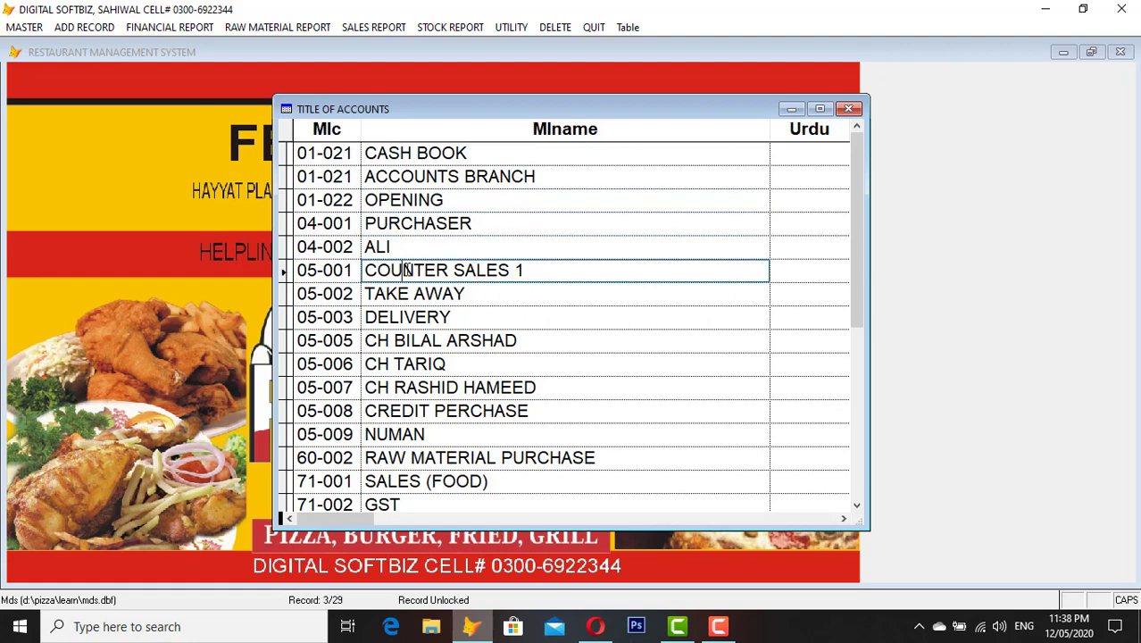
left_click(425, 410)
left_click(421, 434)
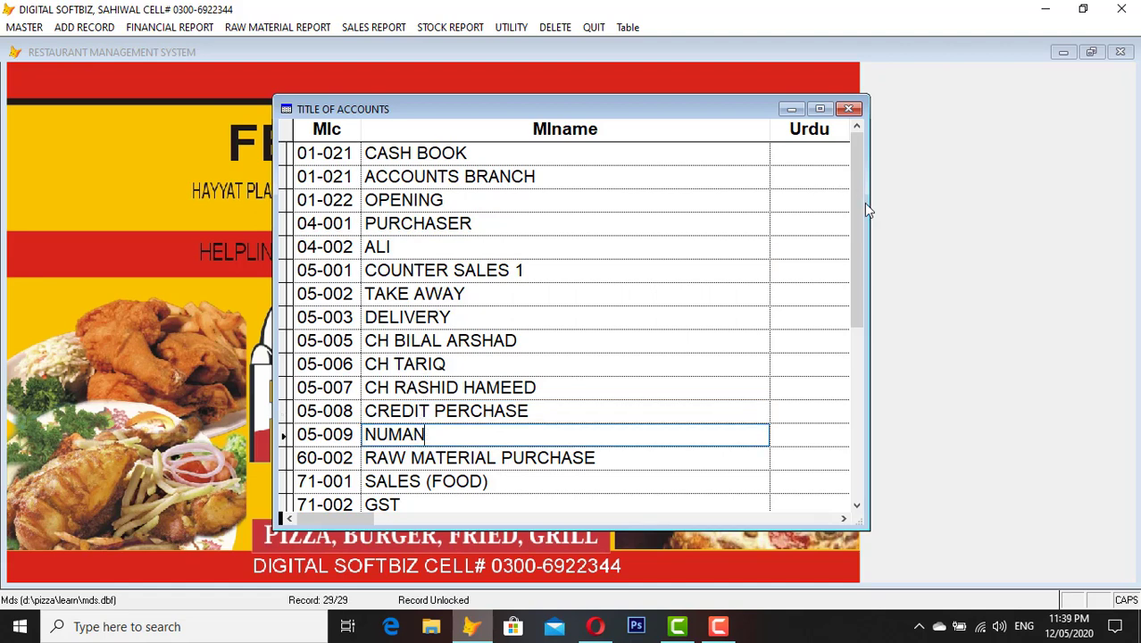
Review the raw material, sales, services and group 98 expense titles in the list, and close the title form
left_click_drag(859, 216, 858, 255)
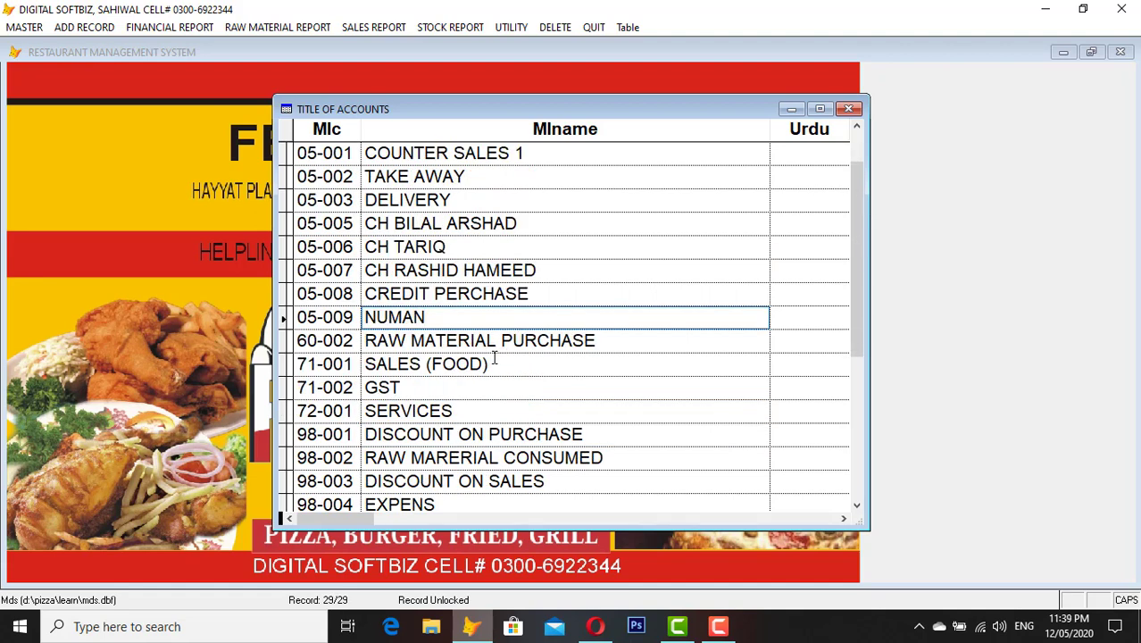
left_click(488, 344)
left_click(399, 366)
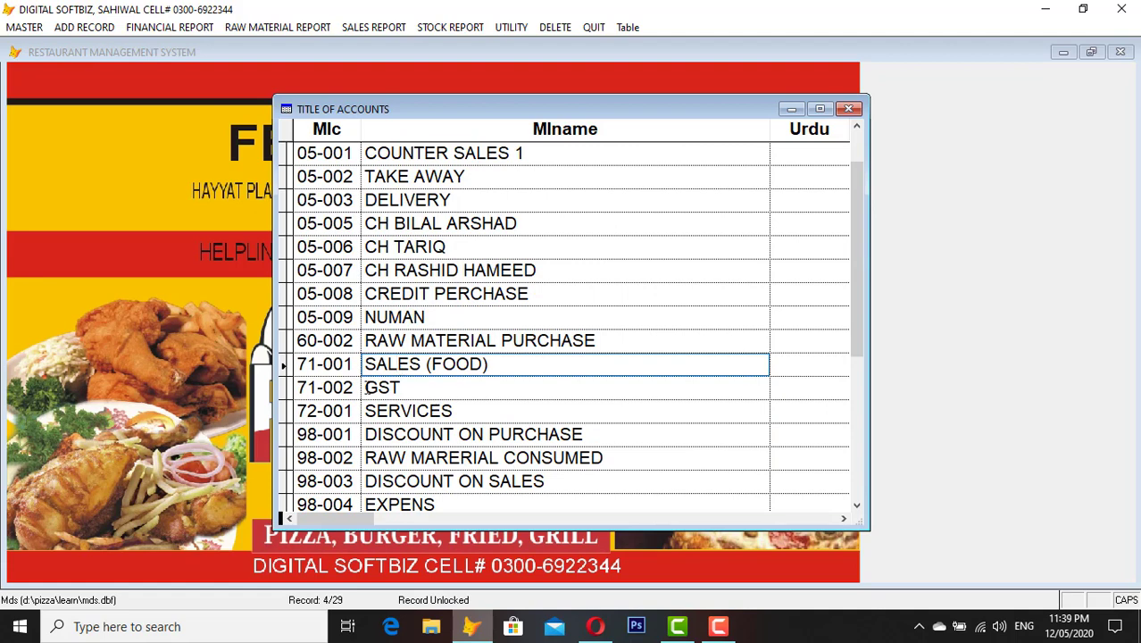
left_click(370, 389)
left_click(395, 411)
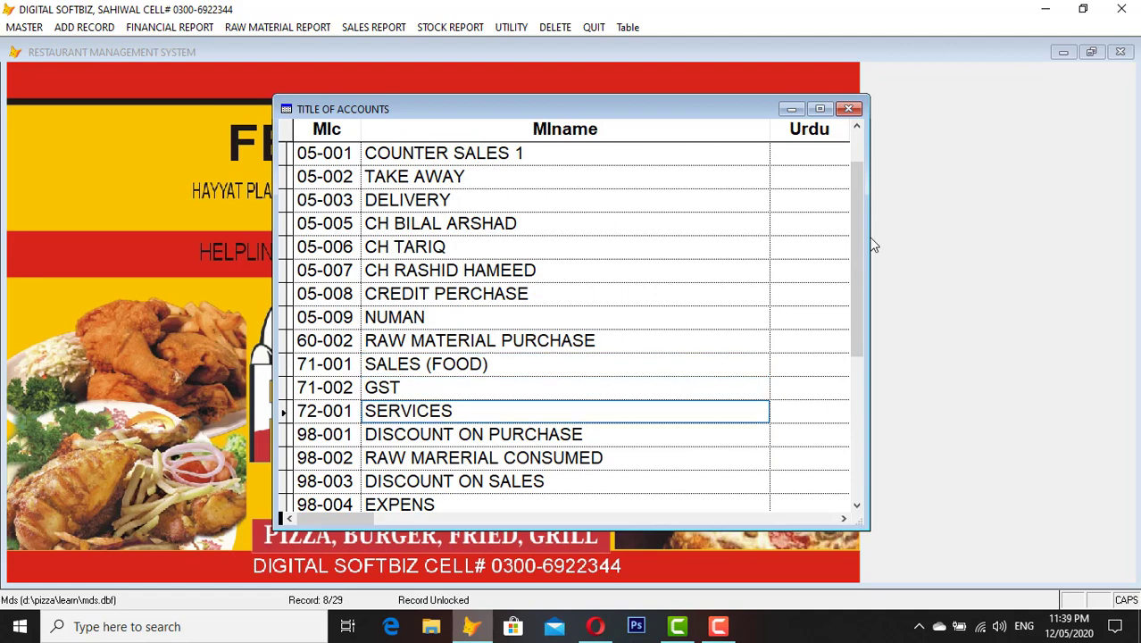
left_click_drag(861, 284, 861, 304)
left_click(383, 254)
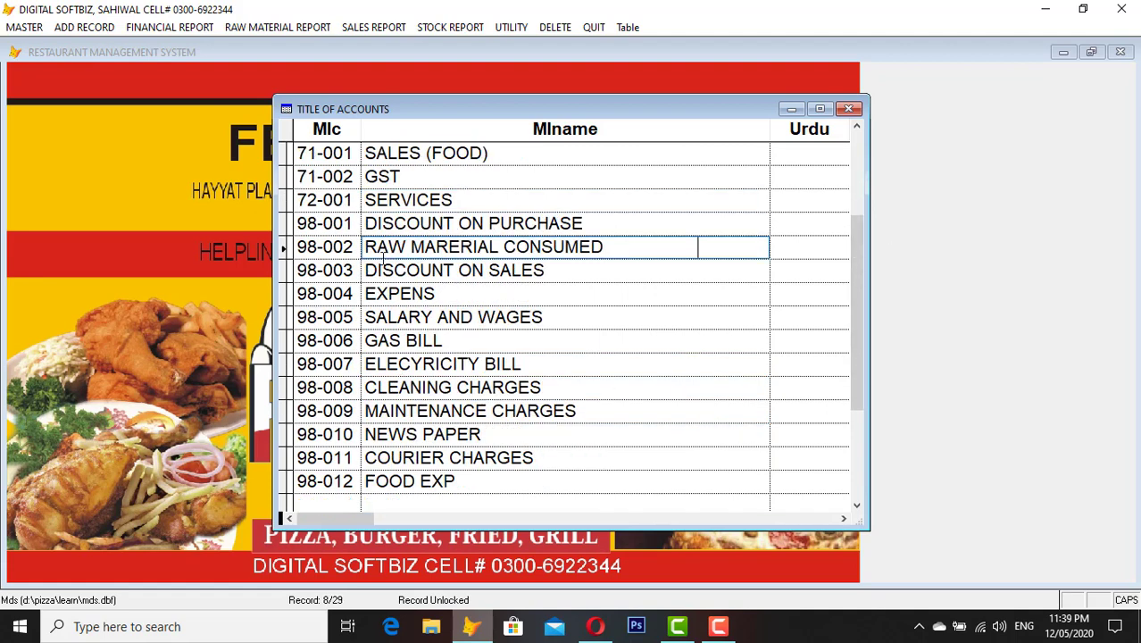
left_click(409, 340)
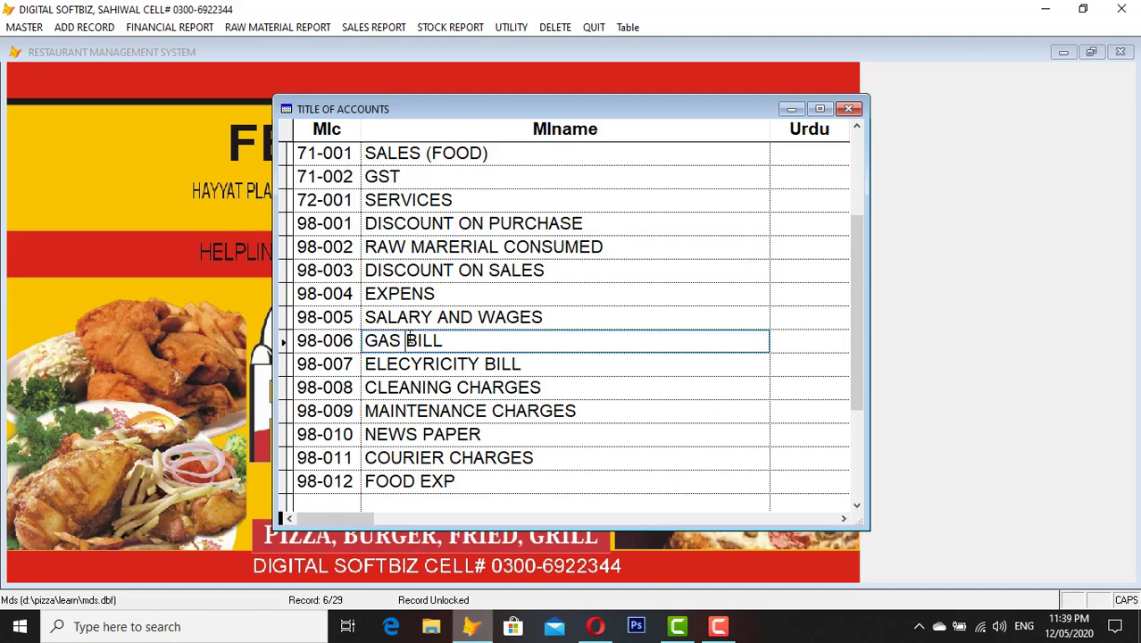
left_click(408, 365)
key("Escape")
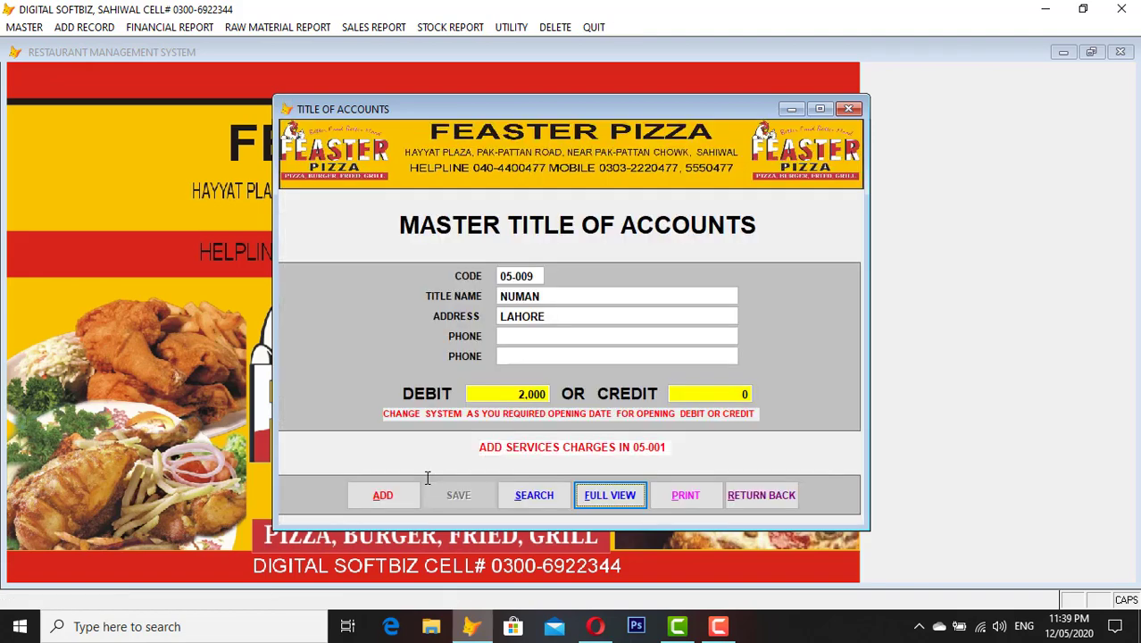
left_click(756, 500)
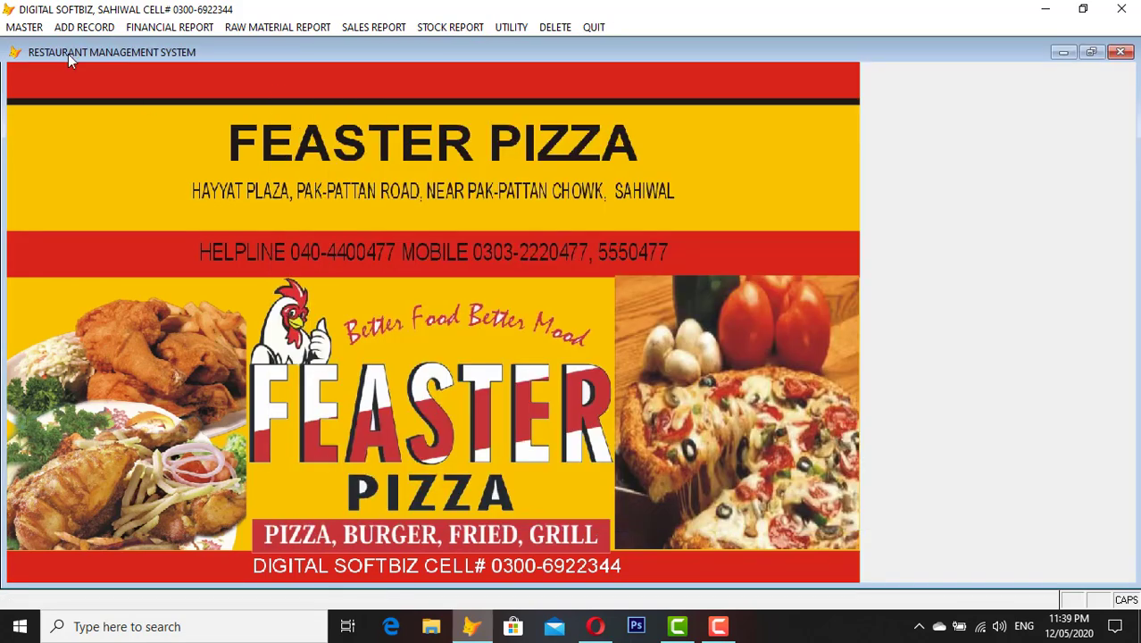
Preview on screen the ledger of the new group 04 title through 12/05/2020, finding the account by its holder's name
left_click(20, 27)
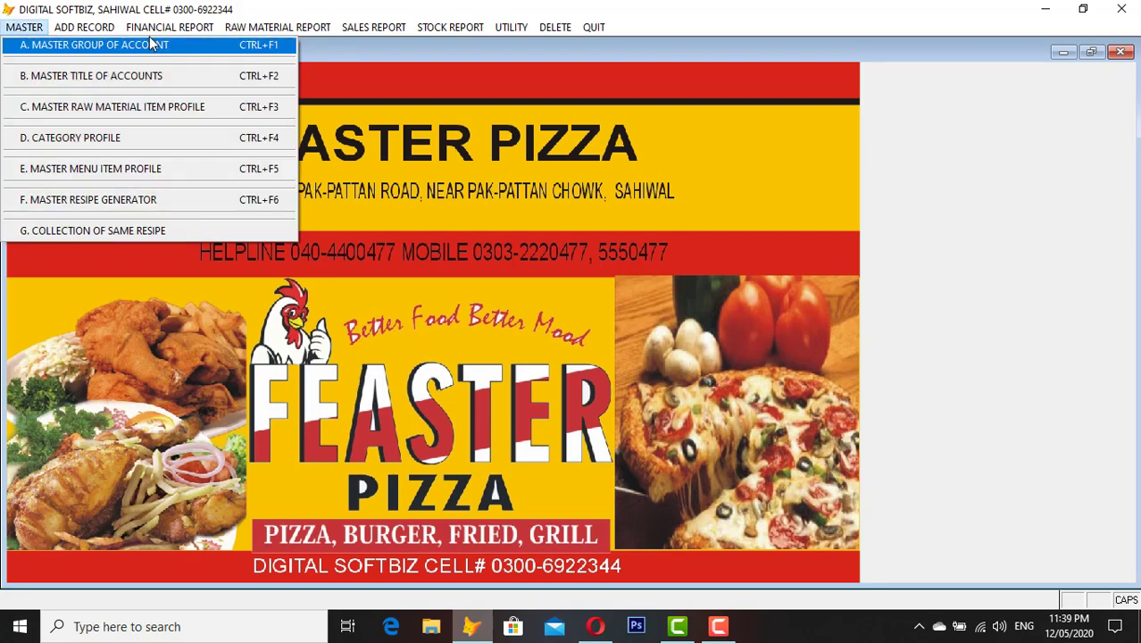
mouse_move(161, 29)
left_click(222, 47)
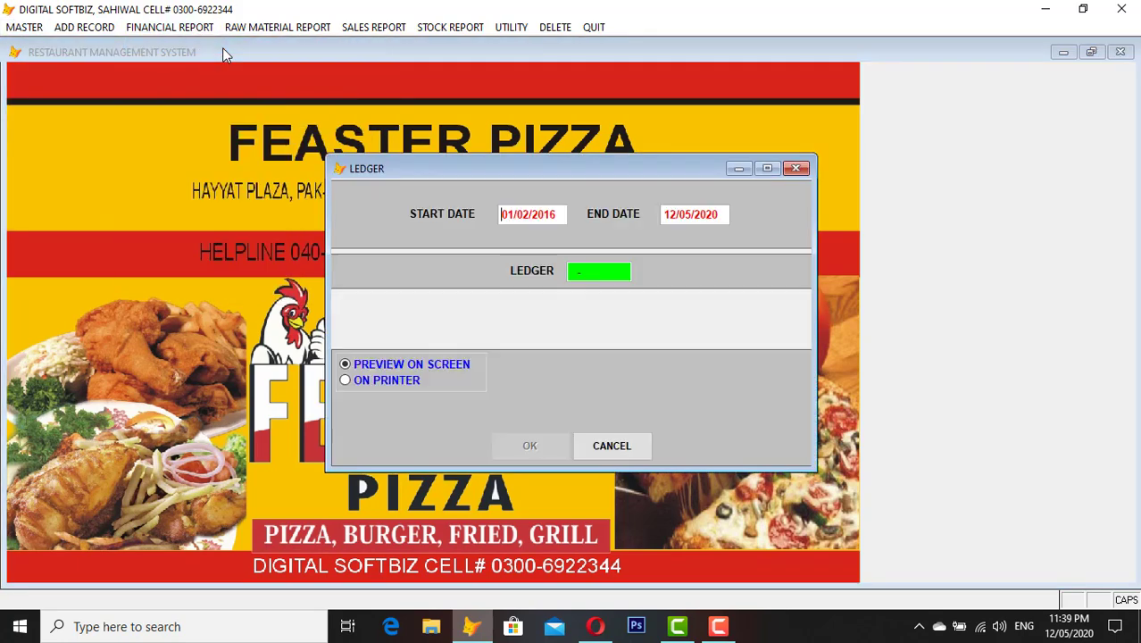
key("Tab")
key("Return")
type("A")
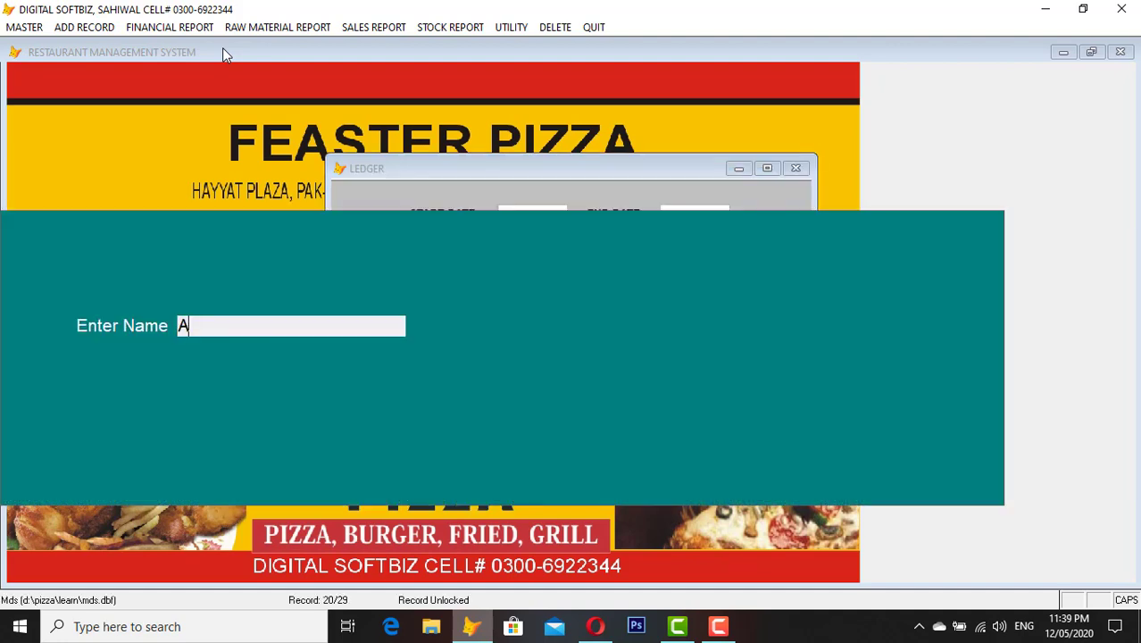
type("LI")
key("Return")
key("Return")
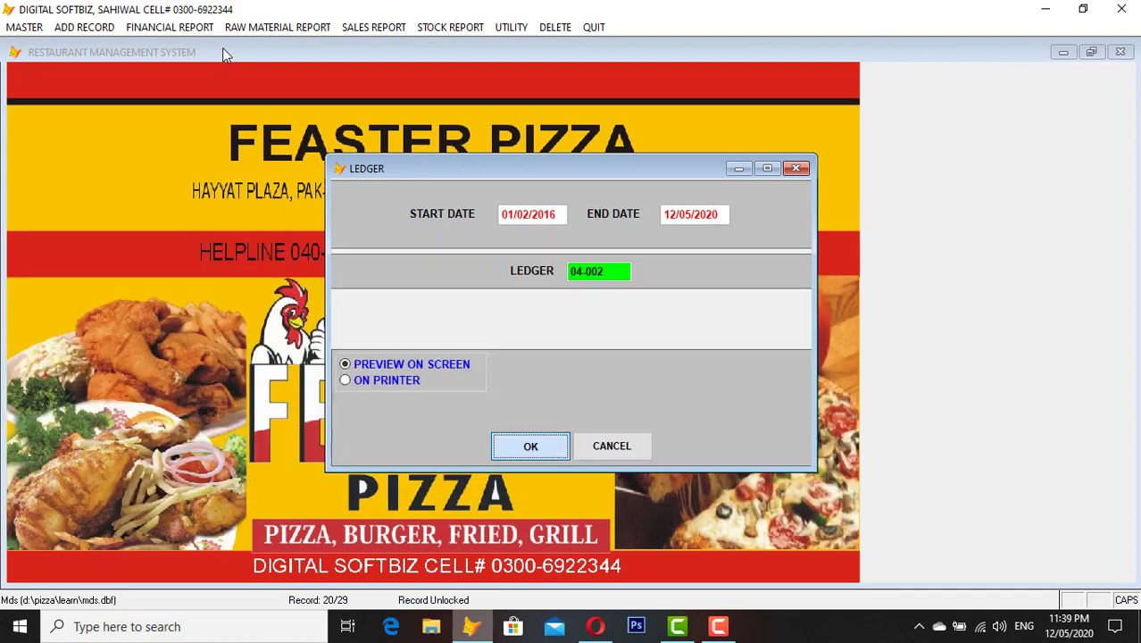
key("Return")
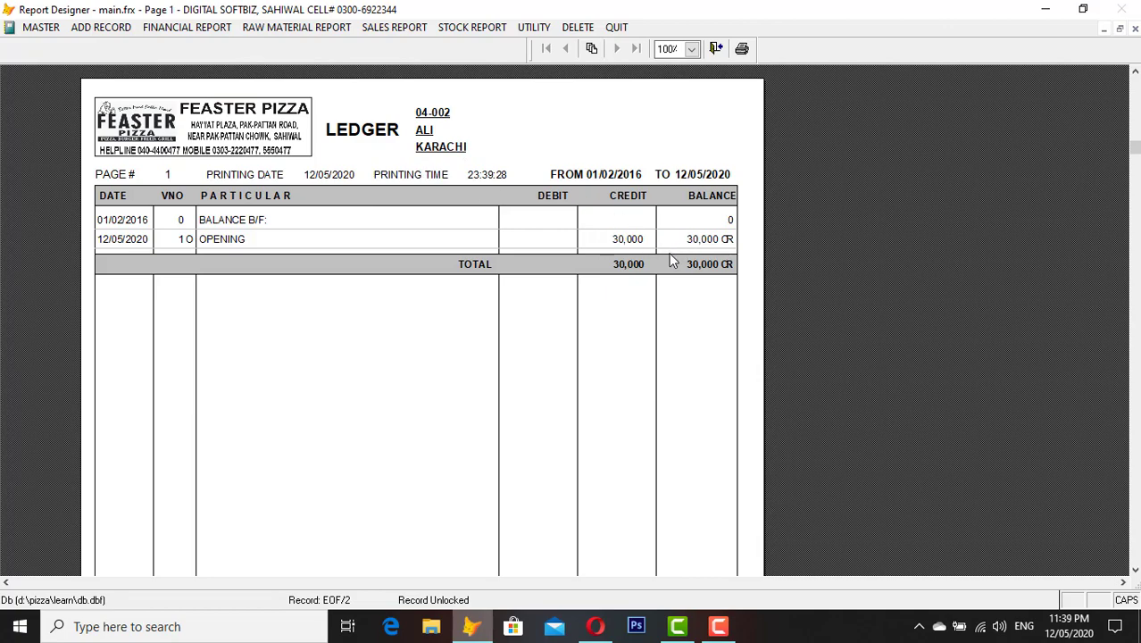
key("Escape")
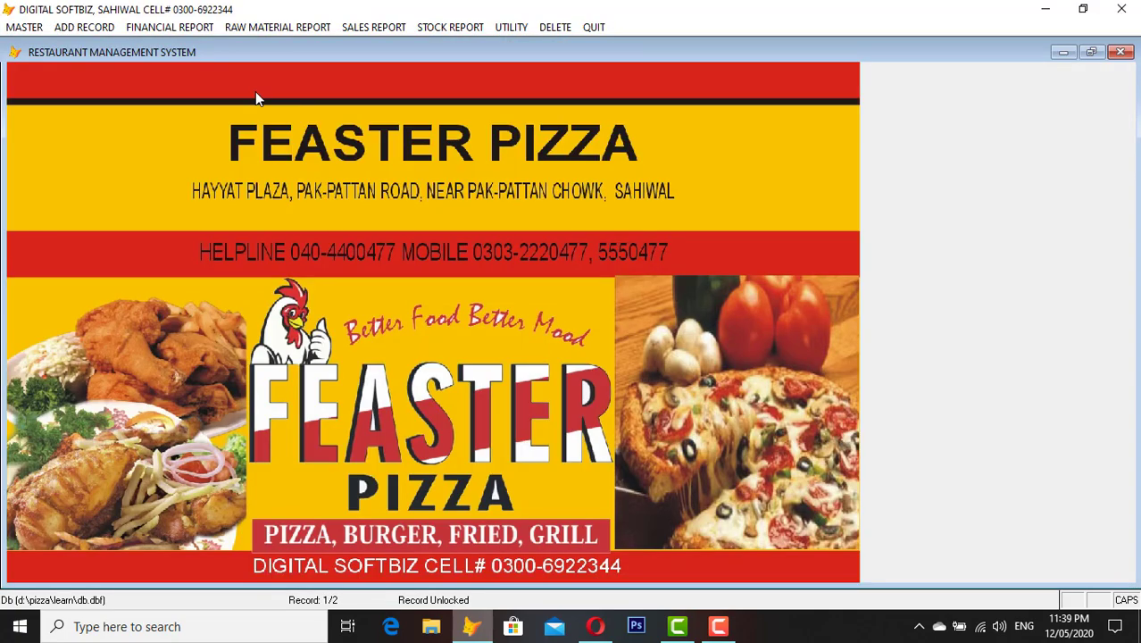
Preview on screen the ledger of the new group 05 title, finding the account by its holder's name
left_click(166, 27)
left_click(153, 42)
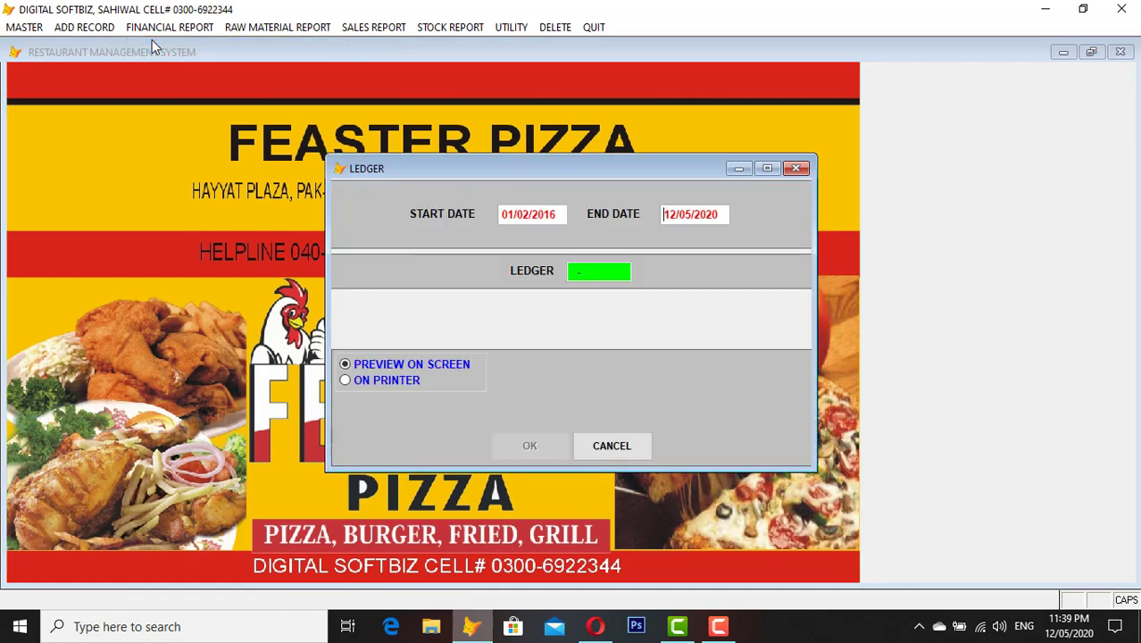
key("Return")
type("NUM")
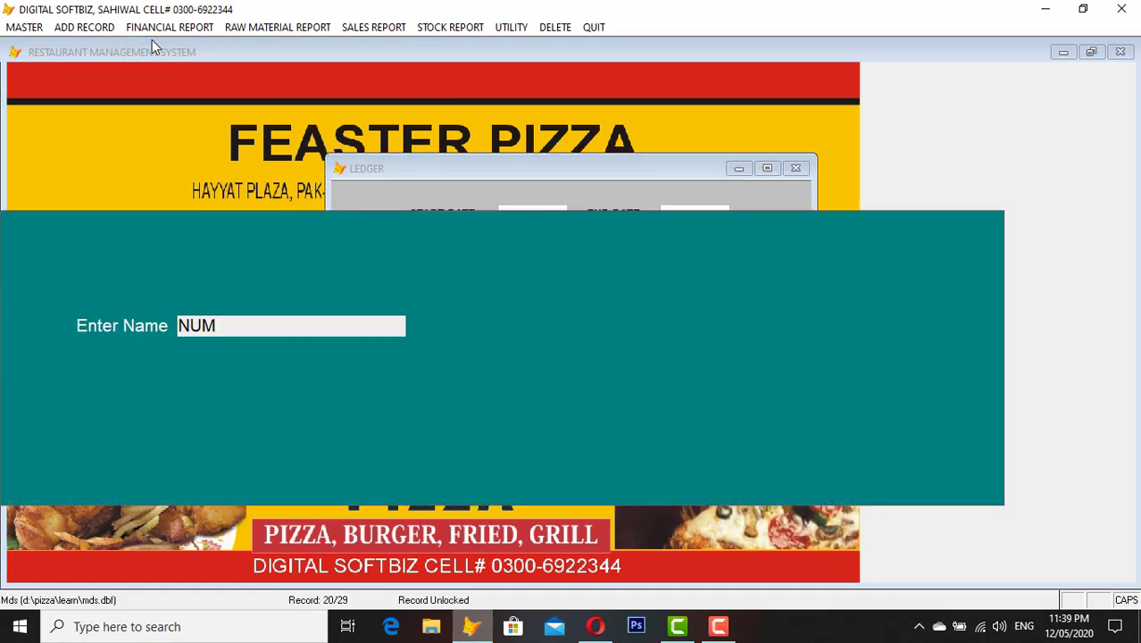
key("Return")
key("Return")
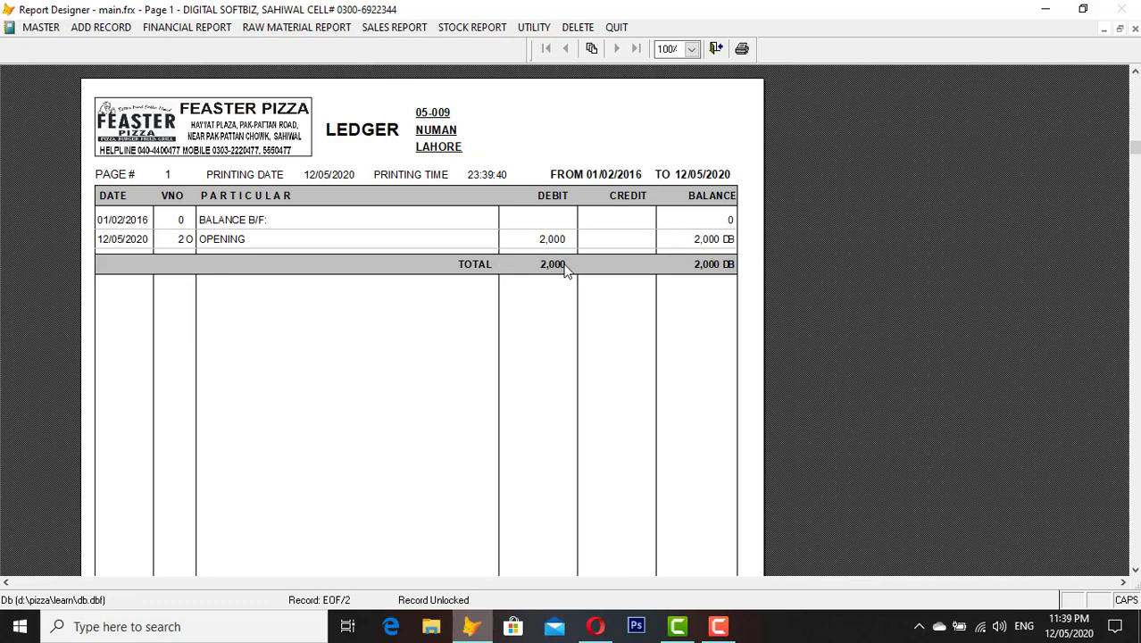
key("Escape")
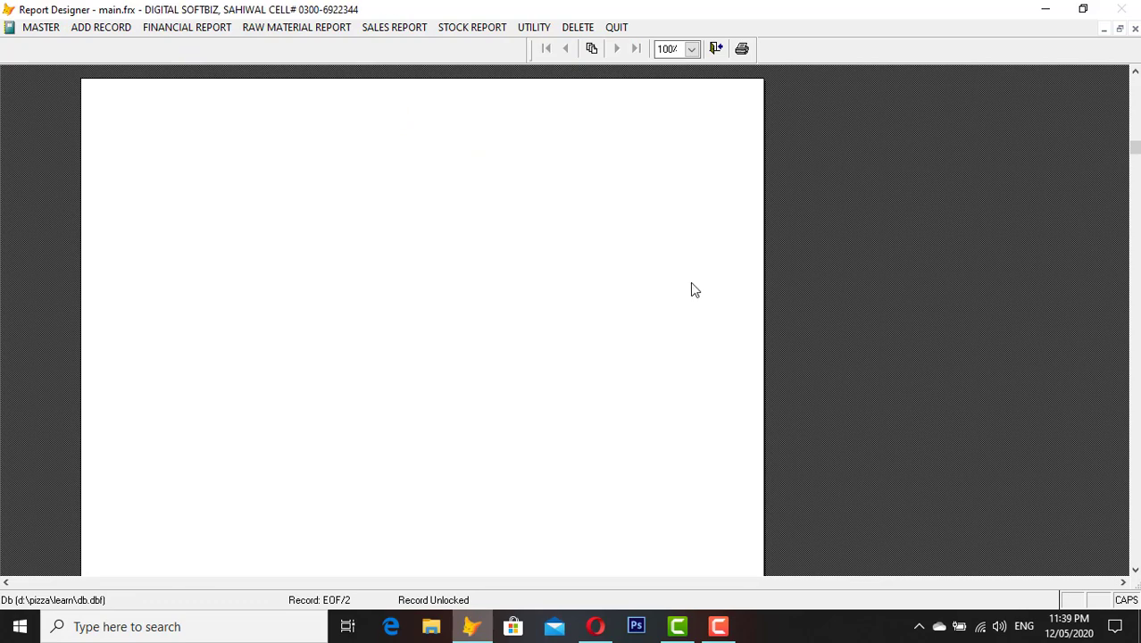
Start a cash receipt voucher dated 12/05/2020 and select the new group 05 title by searching for the holder's name
left_click(40, 28)
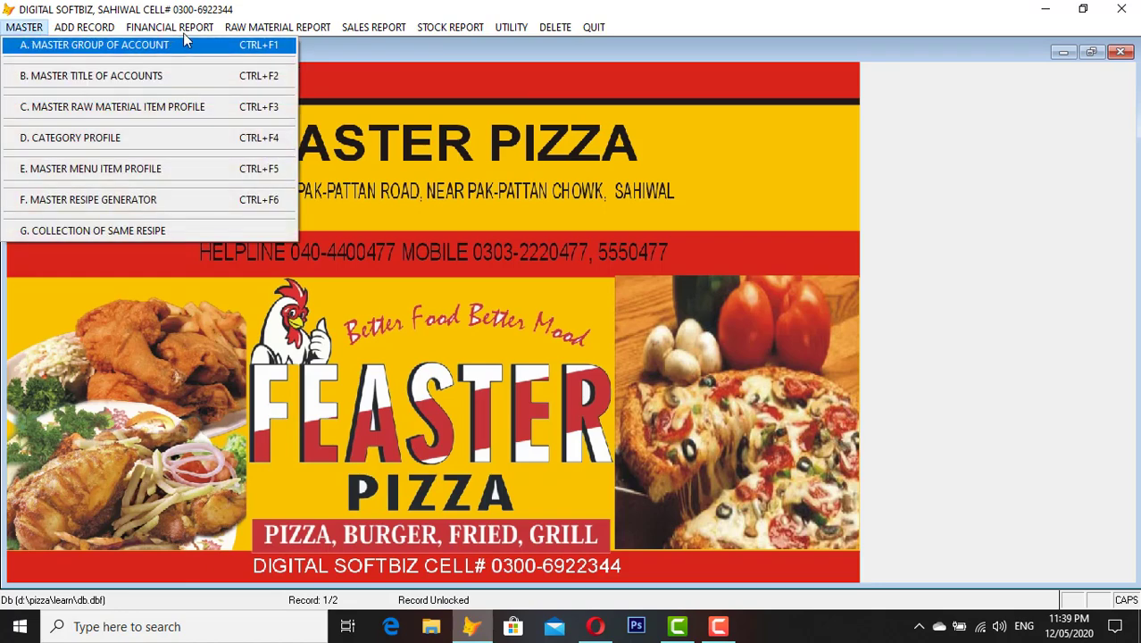
mouse_move(184, 32)
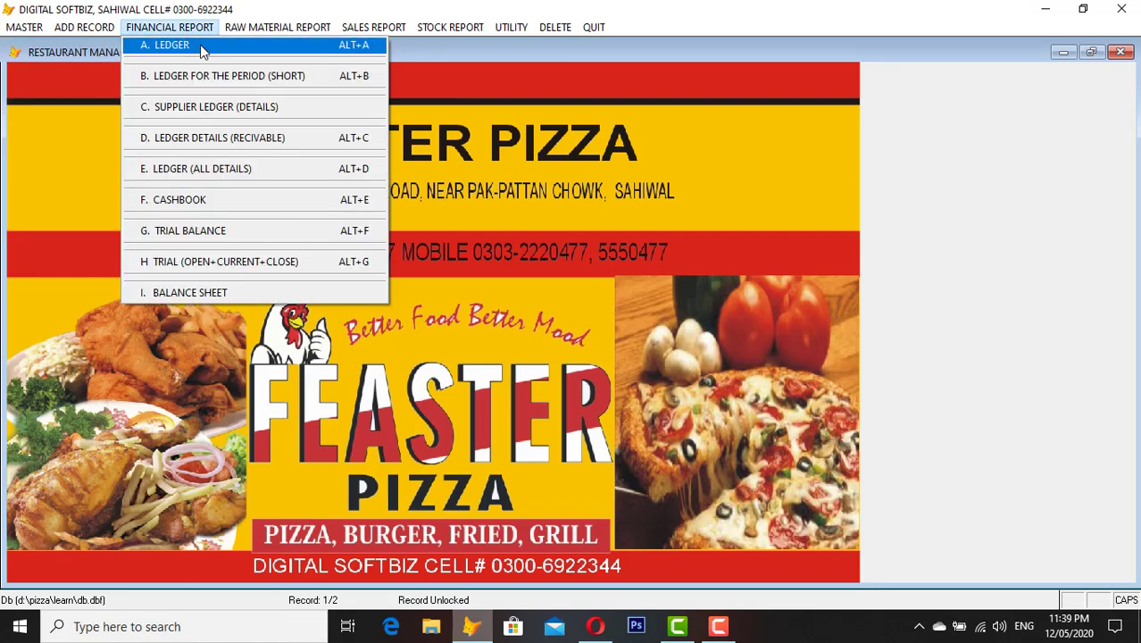
mouse_move(103, 29)
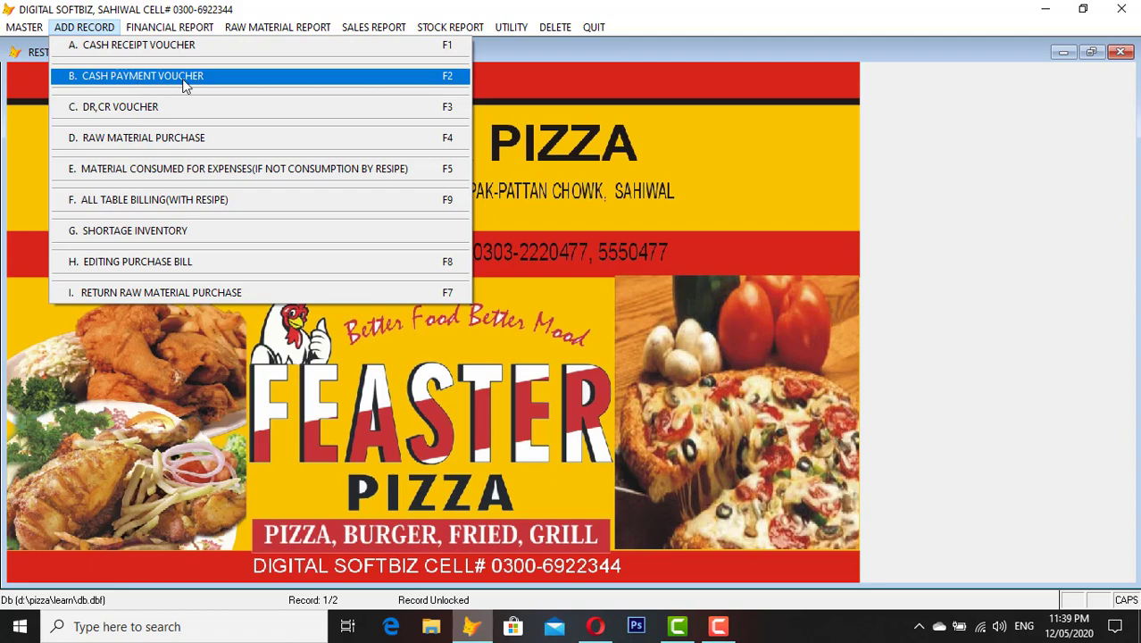
left_click(155, 49)
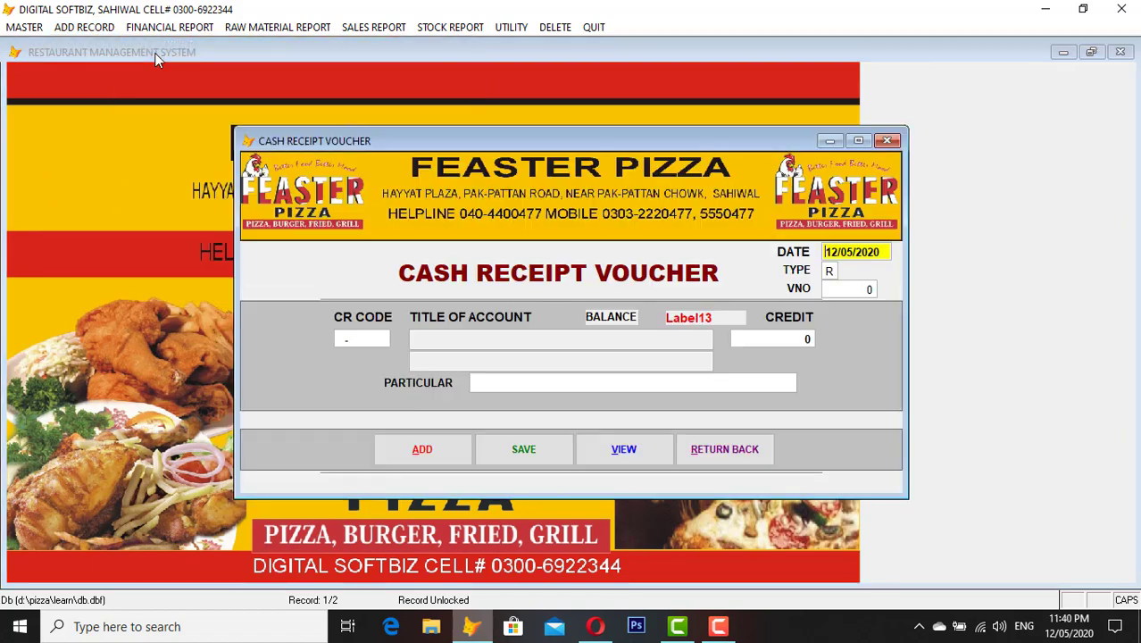
key("Return")
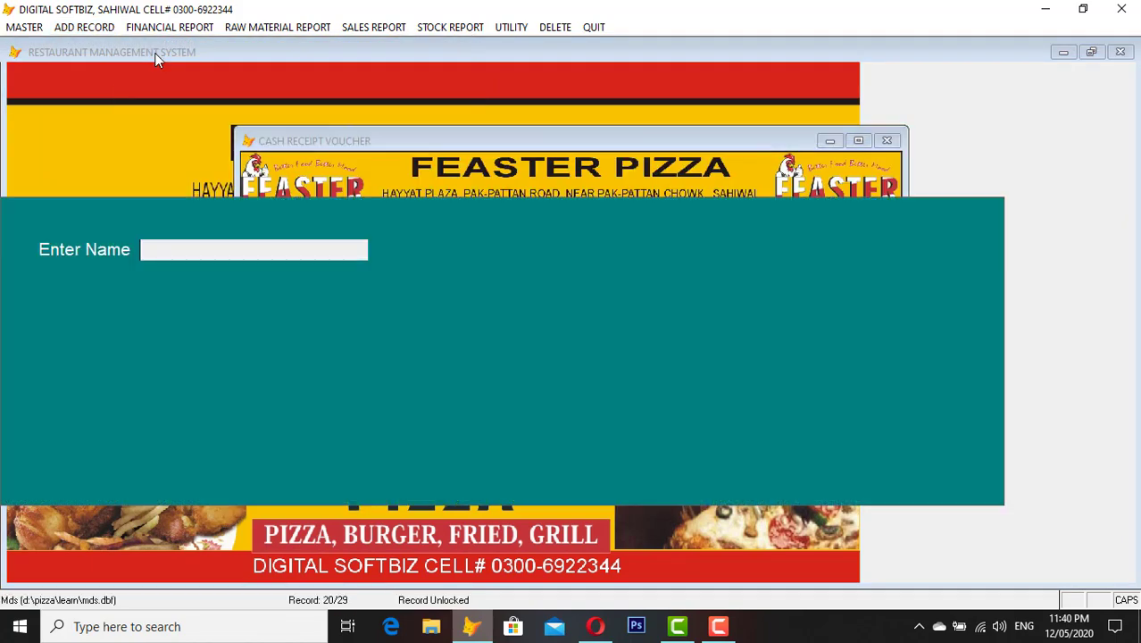
type("NUM")
key("Return")
key("Return")
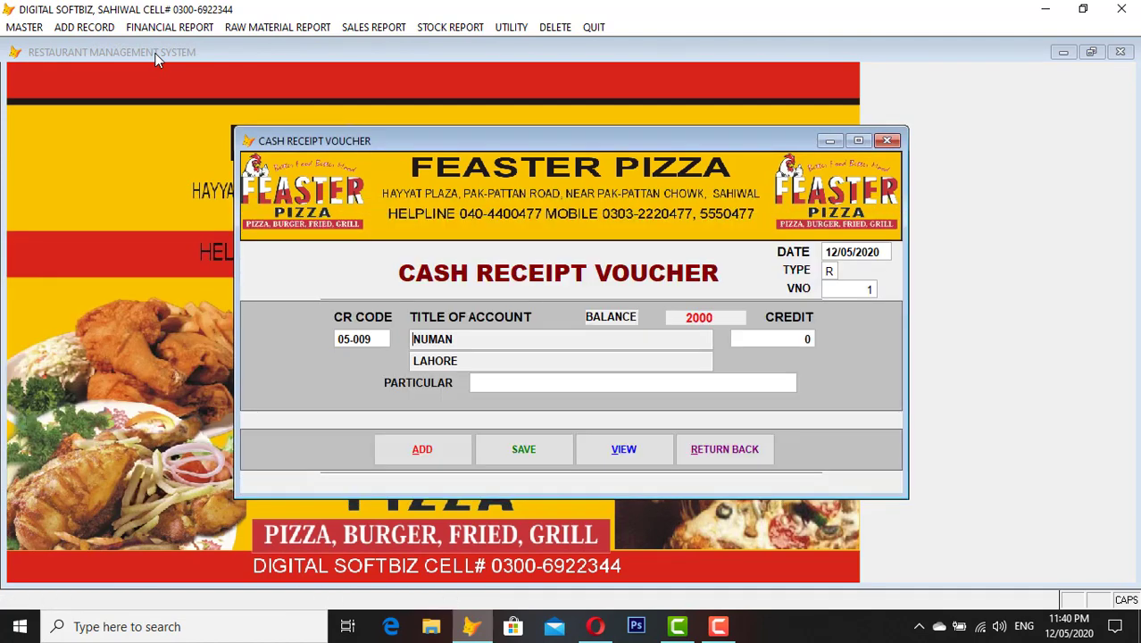
Set the voucher's credit to 2,000 with the particular CASH, save it and close the voucher form
key("Return")
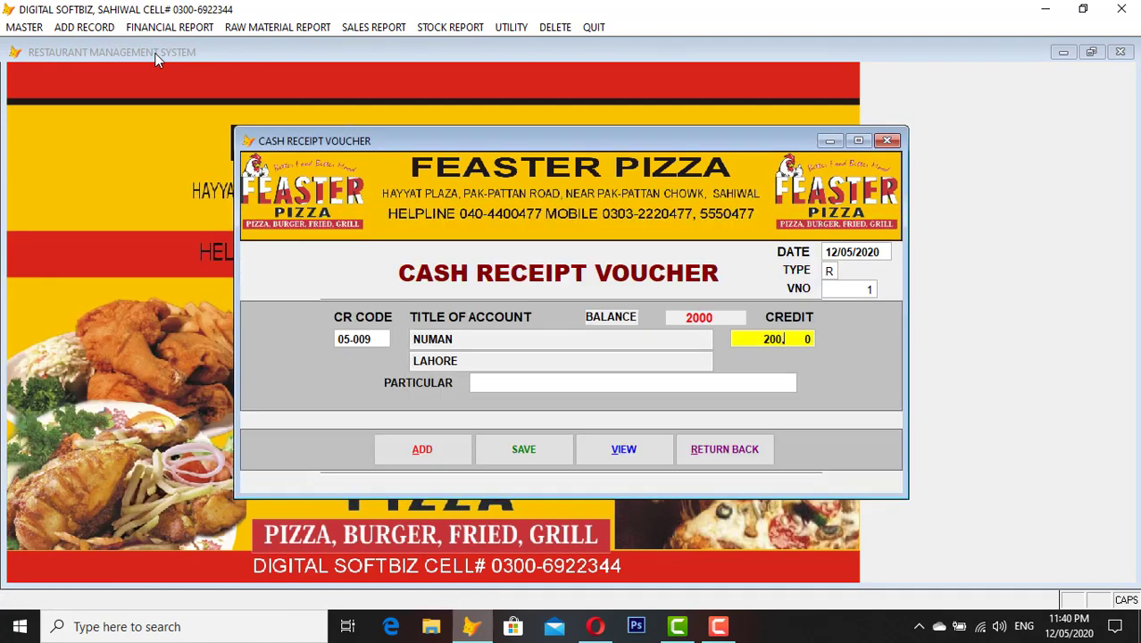
key("Return")
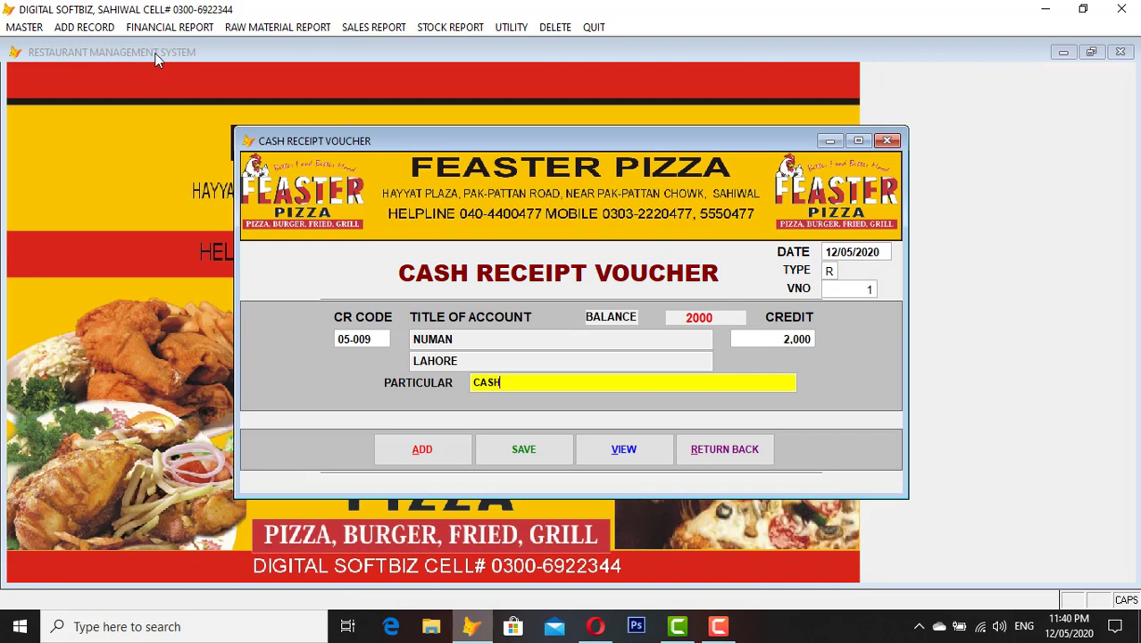
type("CASH")
key("Return")
key("Return")
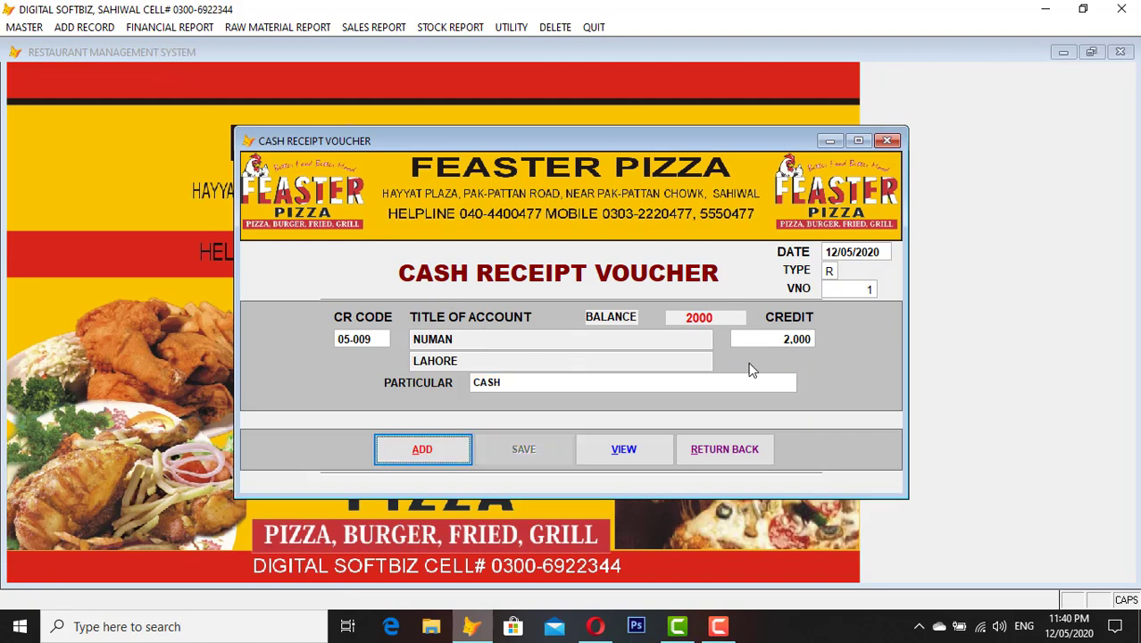
left_click(759, 454)
Preview the cash book report for ledger 01-021 dated 12/05/2020
left_click(197, 35)
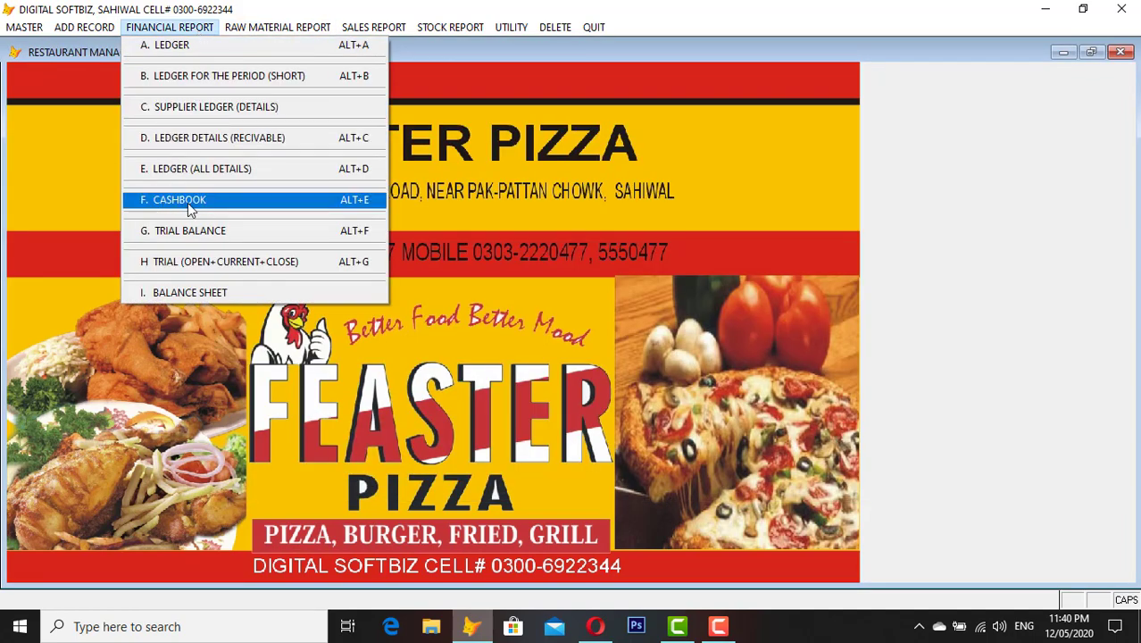
left_click(218, 204)
key("Return")
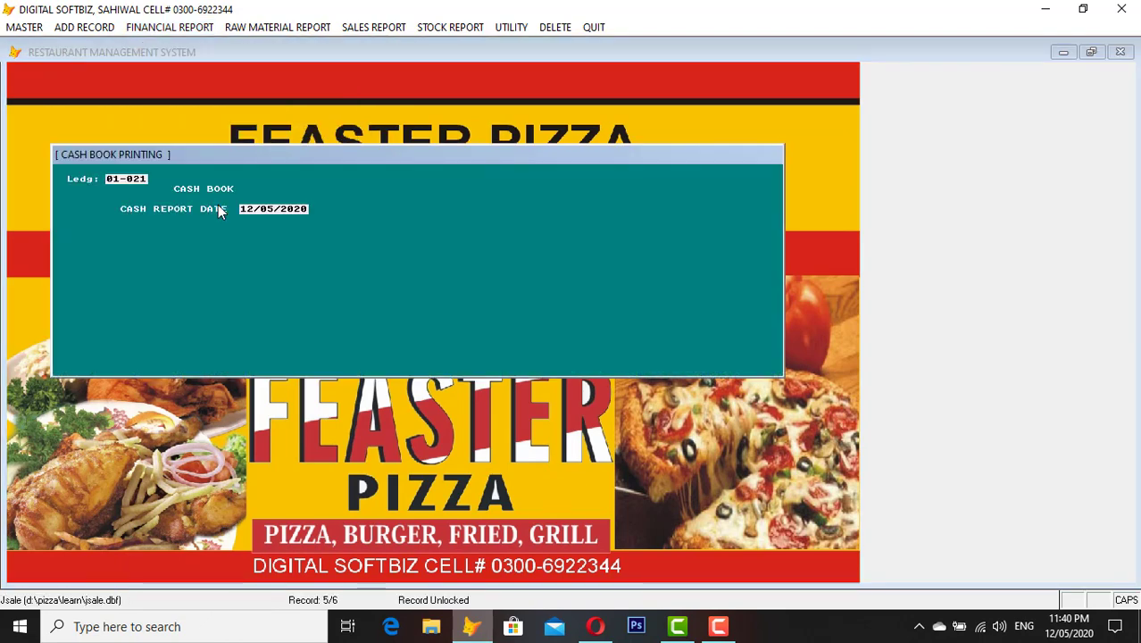
key("Return")
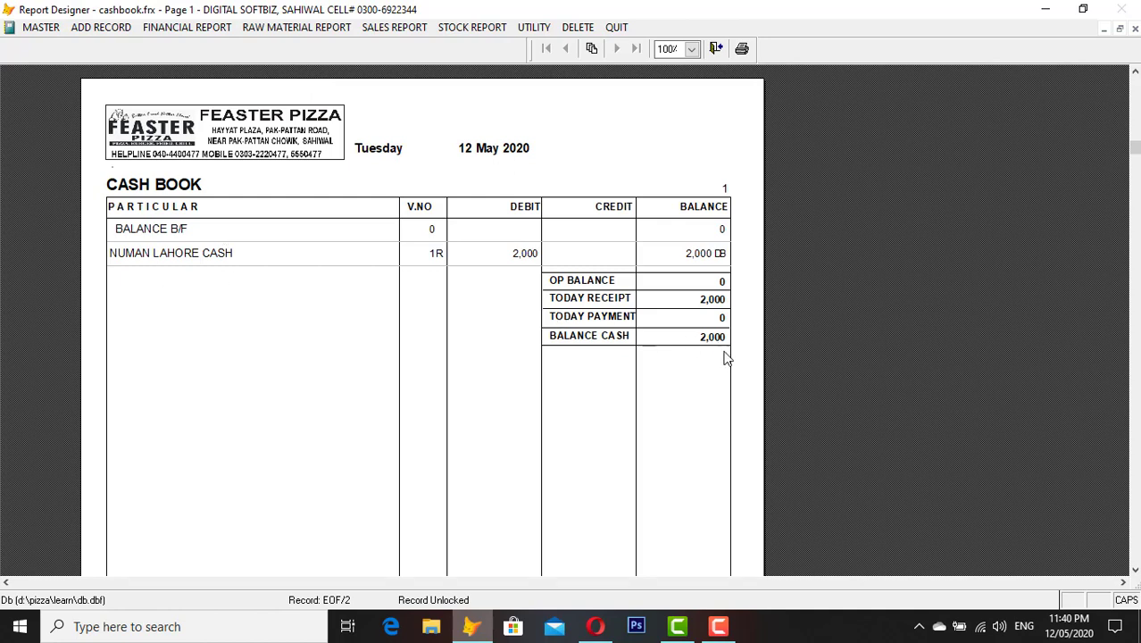
Close the cash book preview without printing and start a cash payment voucher dated 12/05/2020 for the group 04 title, found by its holder's name
key("Escape")
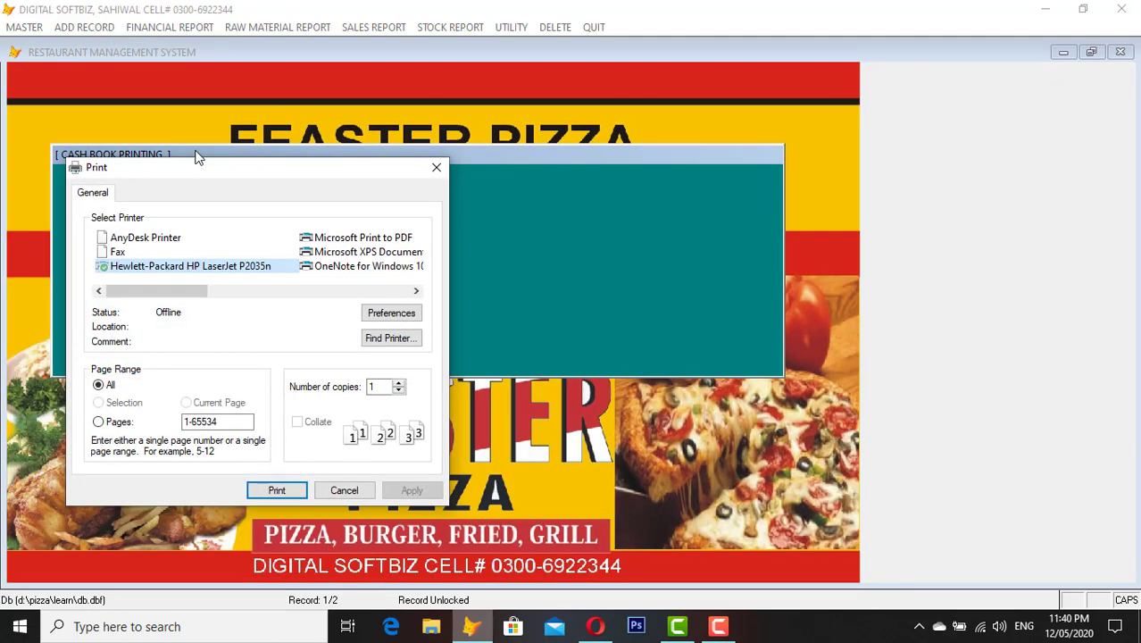
left_click(430, 169)
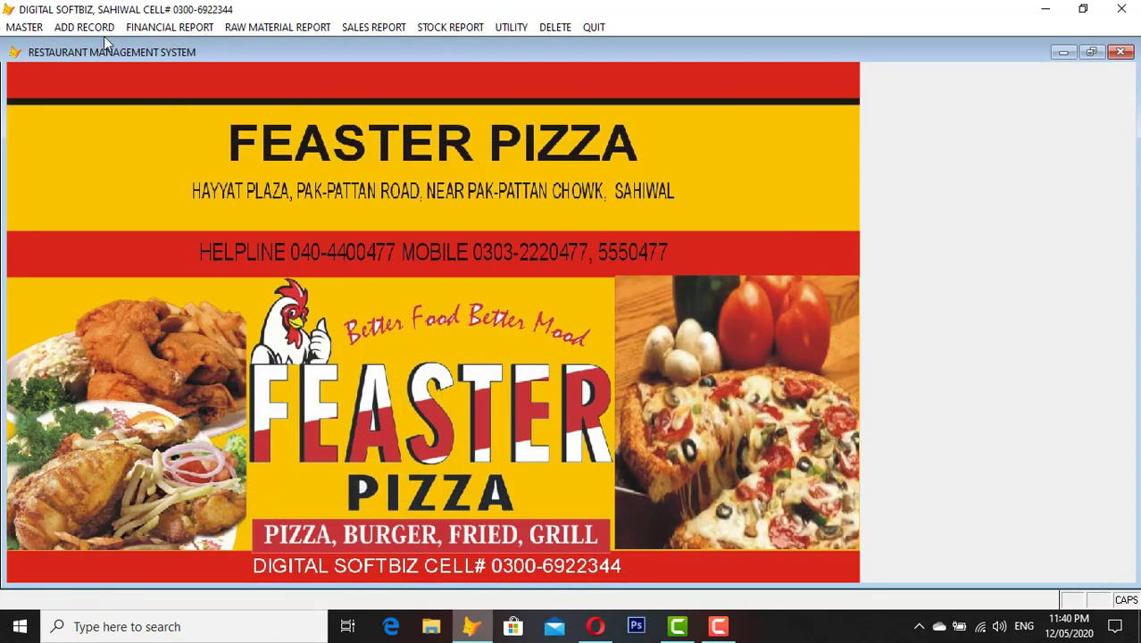
left_click(89, 27)
left_click(140, 77)
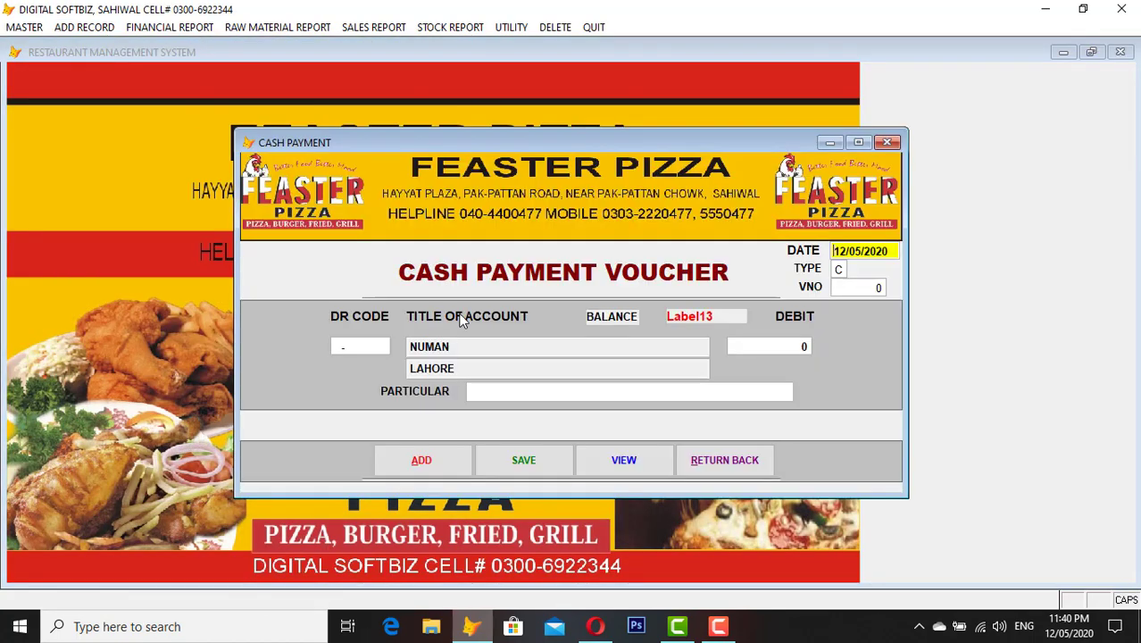
key("Return")
key("Return")
key("Return")
key("Return")
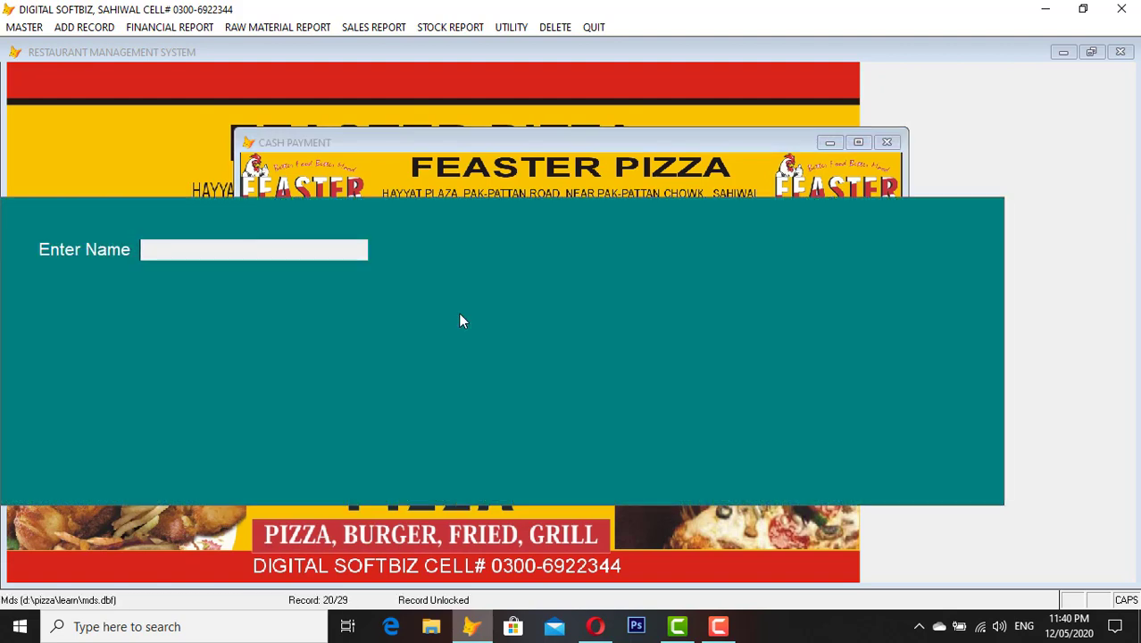
type("ALI")
key("Return")
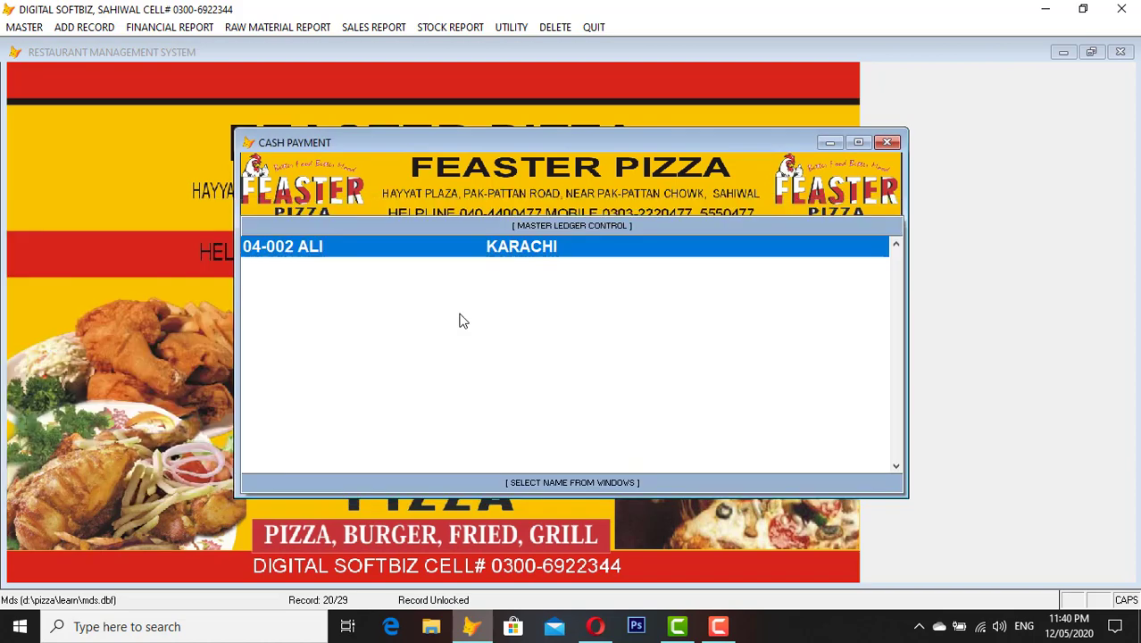
key("Return")
key("Return")
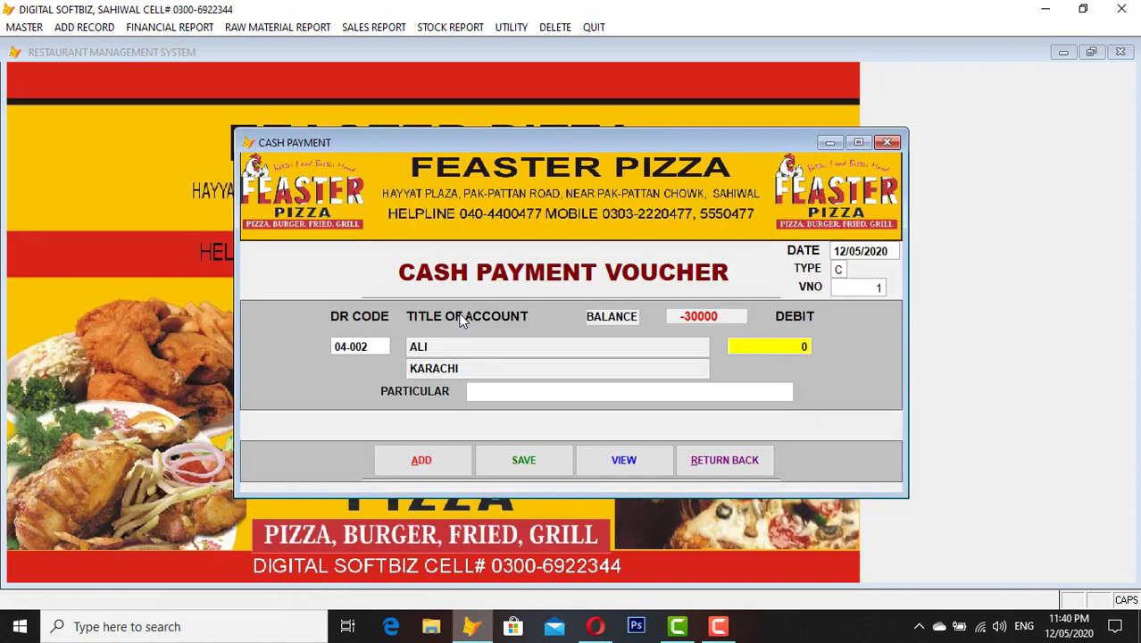
Set the payment voucher's debit to 2,000 with the particular CASH, save it and close the voucher form
type("200.0 0")
key("Return")
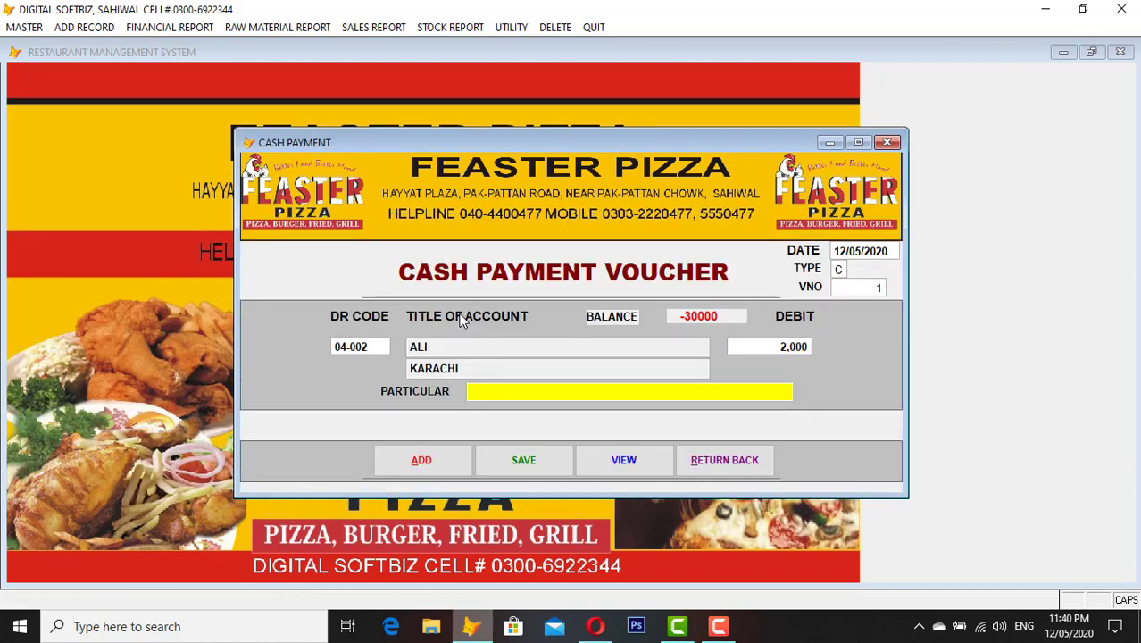
type("CASH")
key("Return")
key("Return")
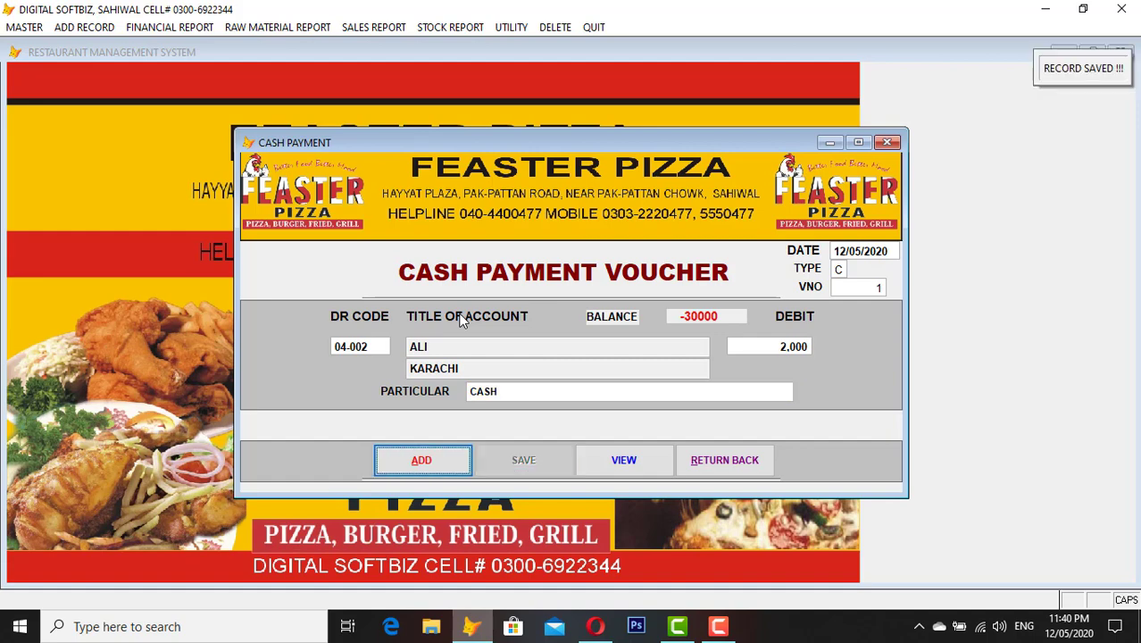
left_click(757, 463)
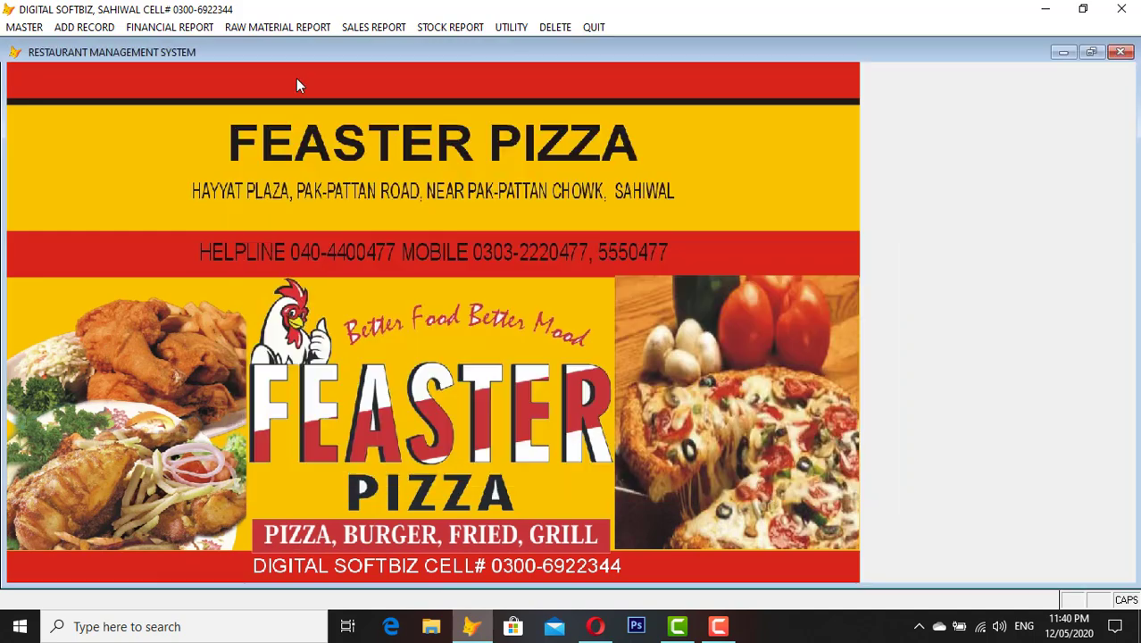
Preview the cash book for ledger 01-021 dated 12/05/2020 with the payment included, and close the report
left_click(189, 32)
left_click(193, 200)
key("Return")
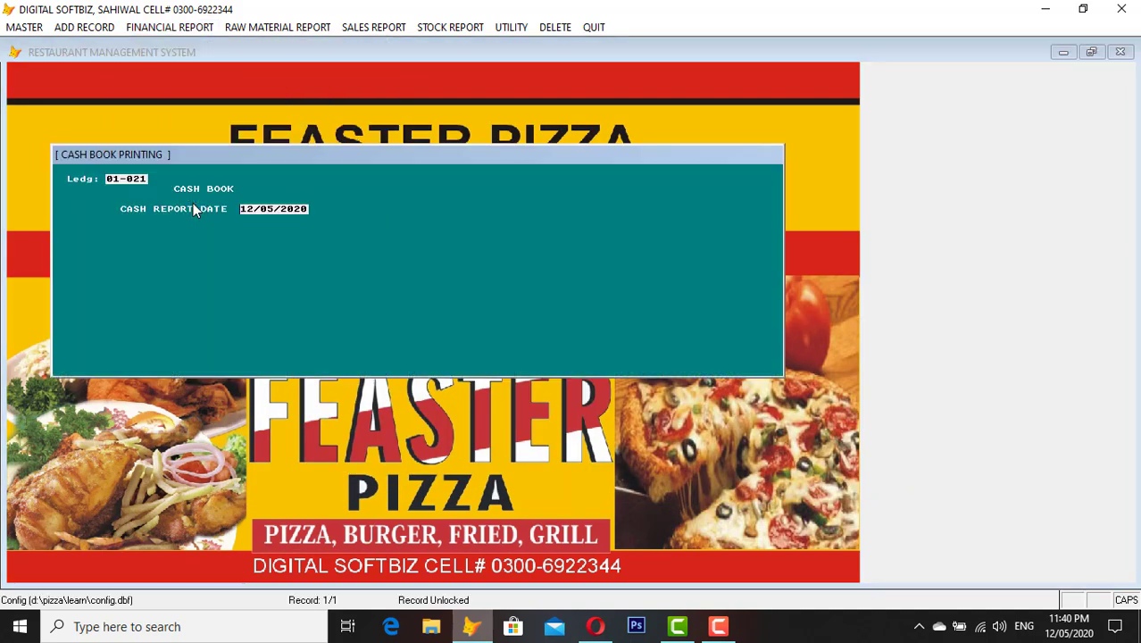
key("Return")
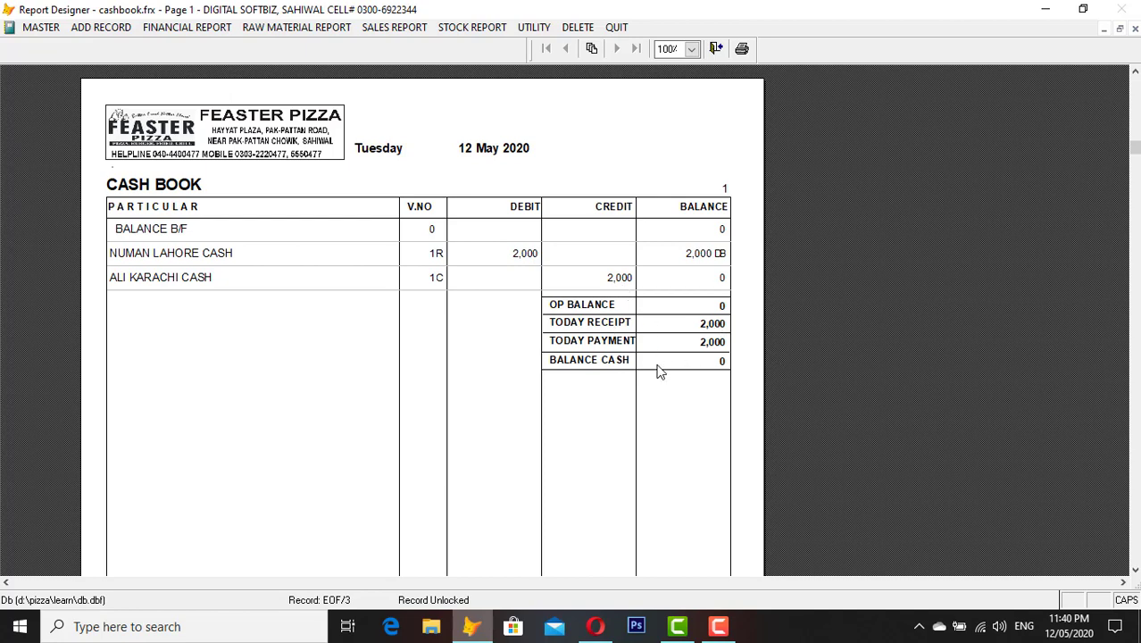
left_click(1135, 29)
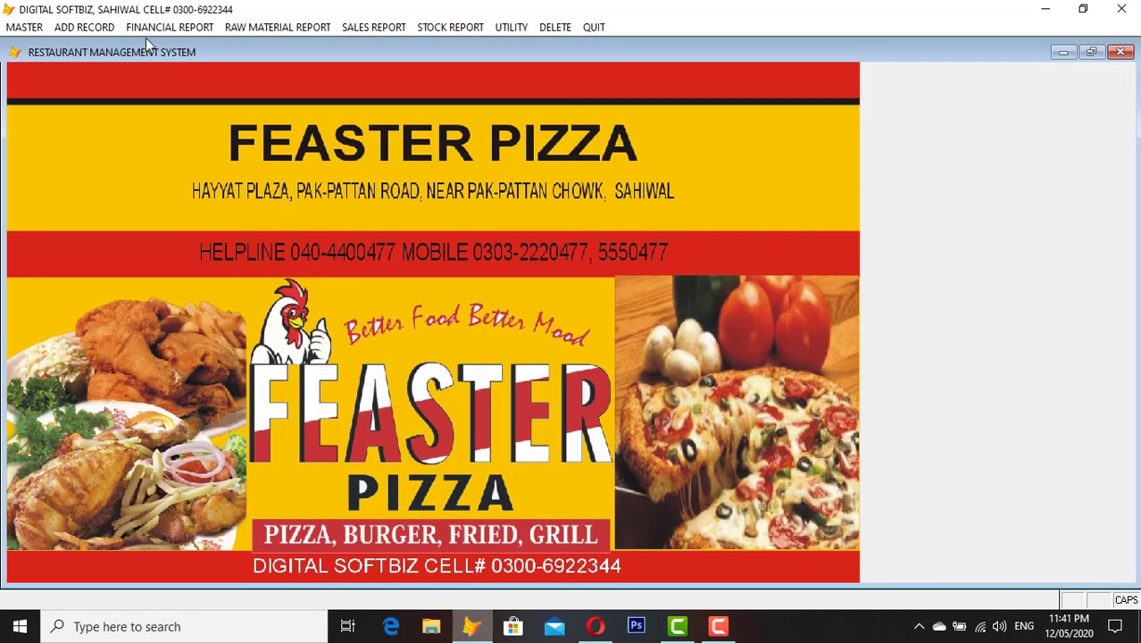
Open the full list of raw material item profiles and look through the item names
left_click(89, 27)
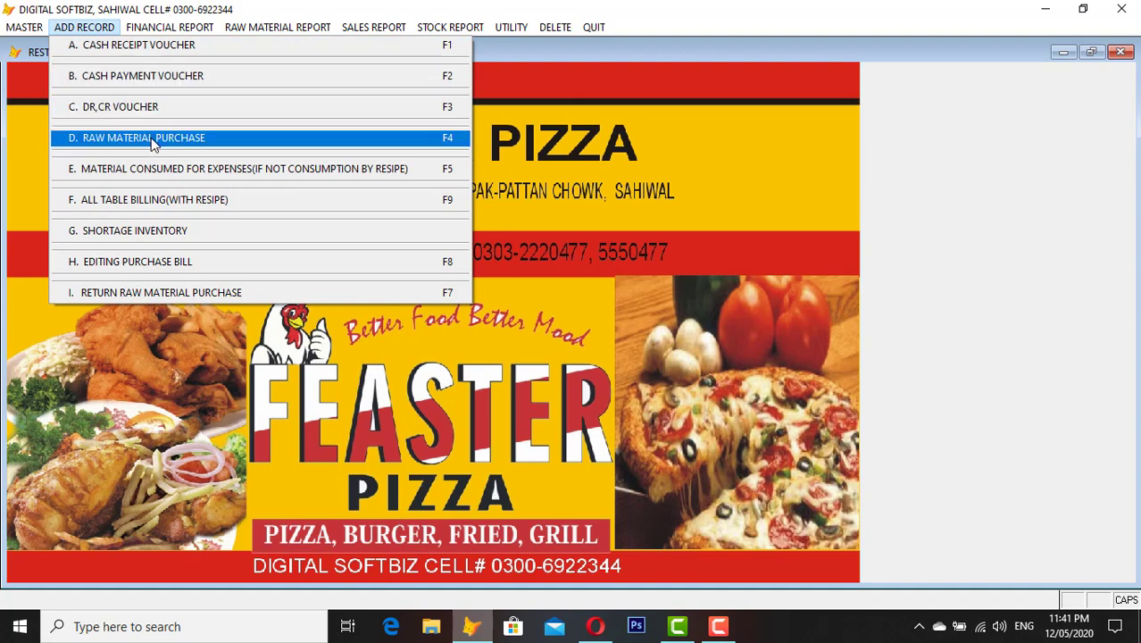
mouse_move(13, 25)
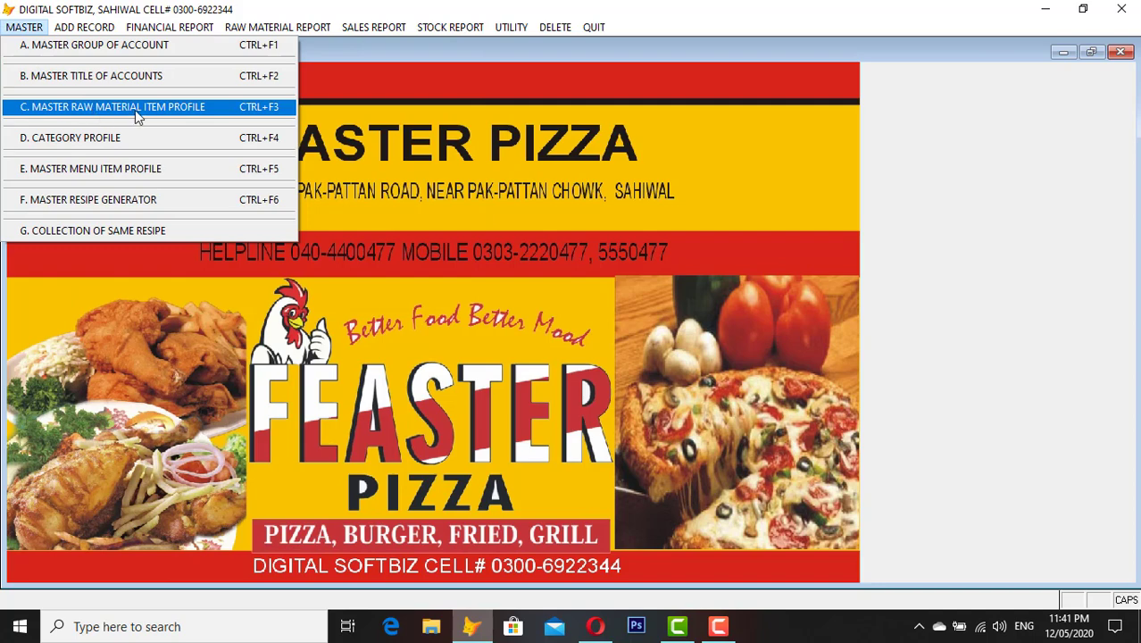
left_click(170, 114)
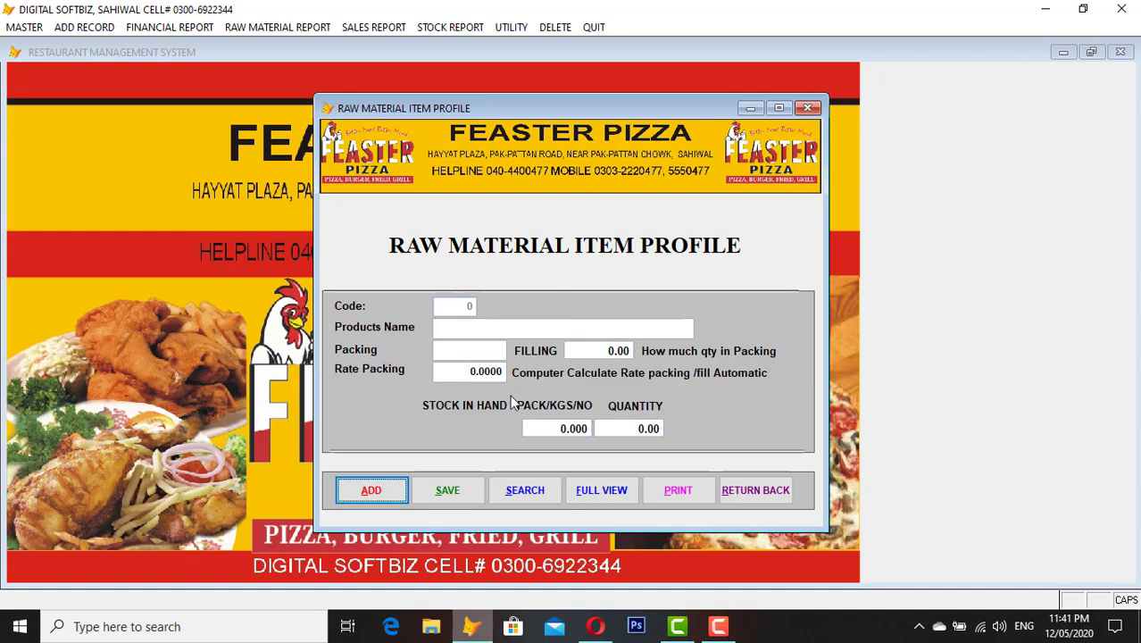
left_click(591, 490)
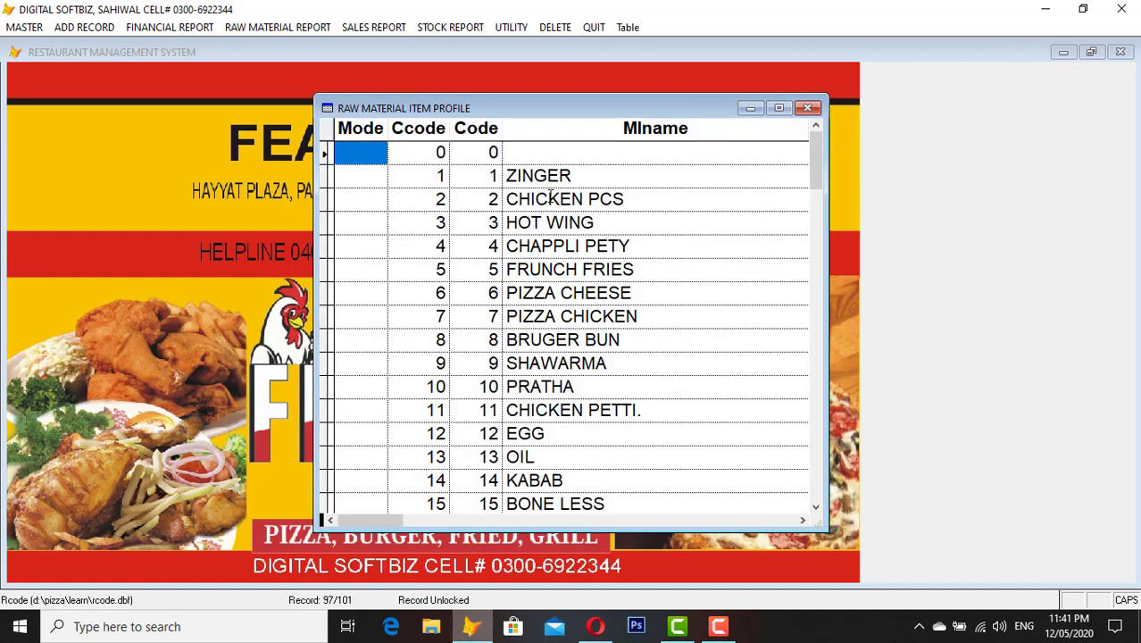
left_click(548, 178)
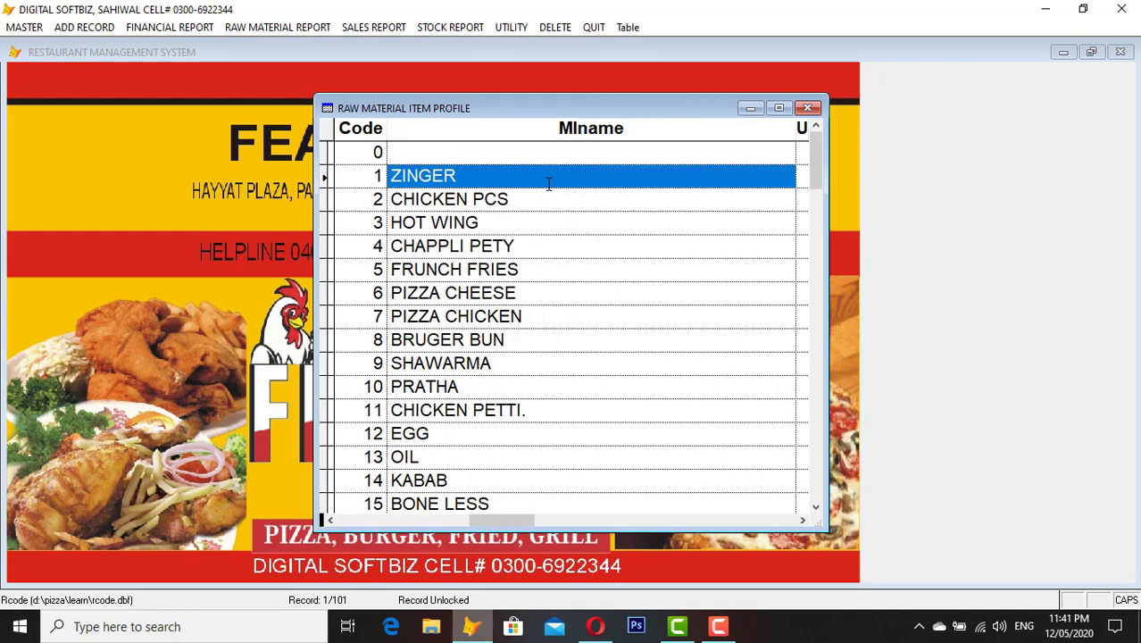
key("Down")
key("Down")
key("Down")
key("Down")
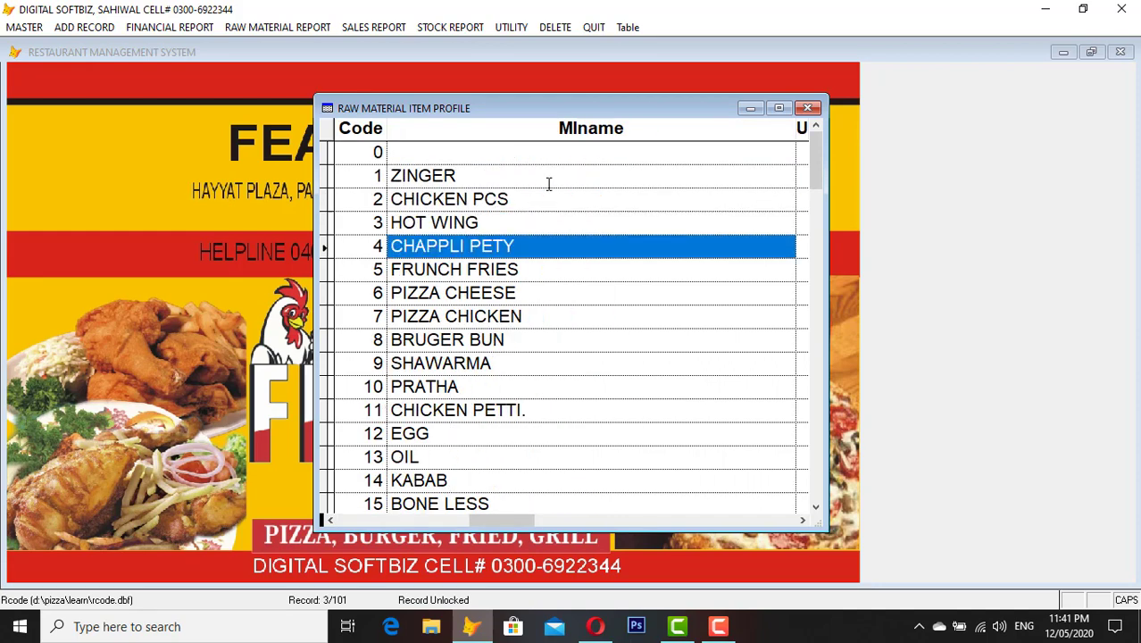
key("Down")
key("Down")
key("Down")
key("Down")
key("Down")
key("Down")
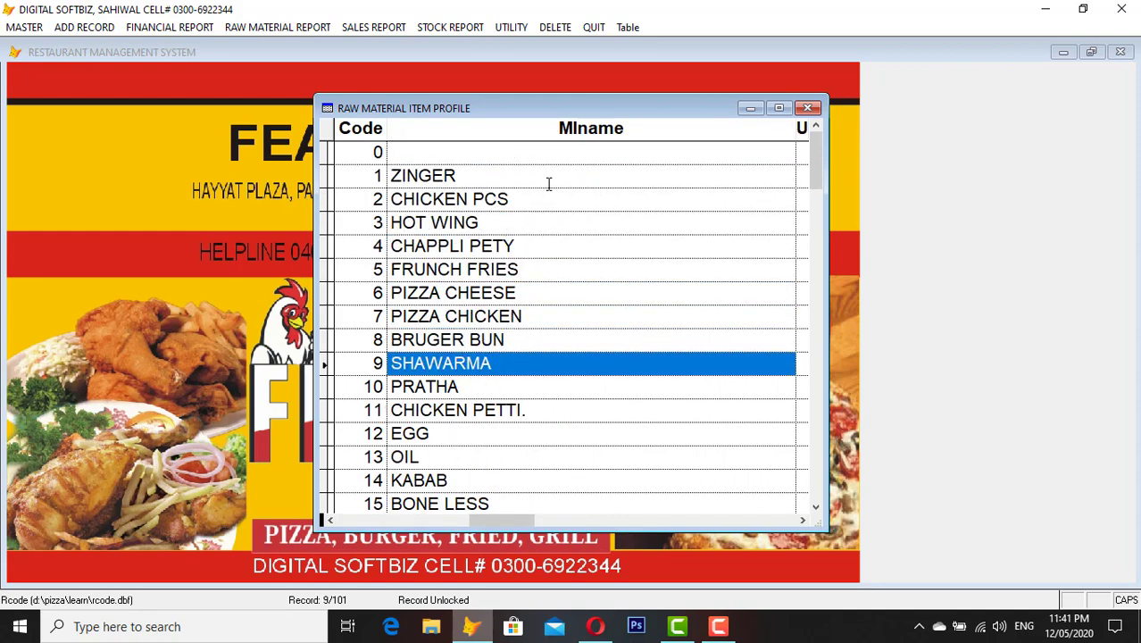
key("Down")
key("Down")
key("Down")
key("Down")
key("Down")
key("Down")
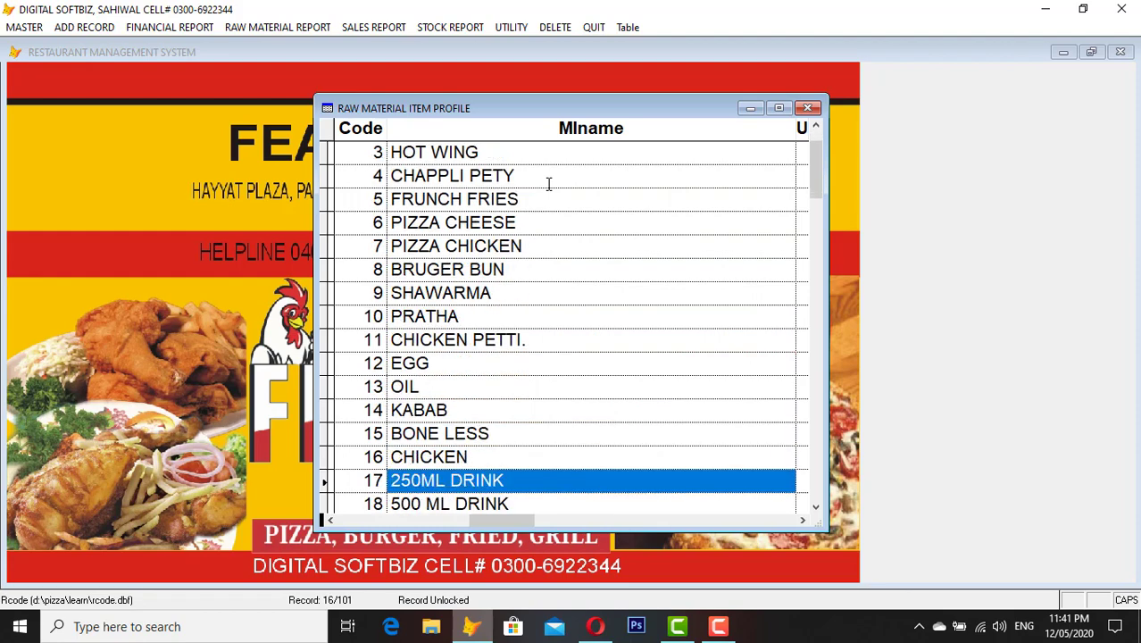
key("Up")
key("Down")
key("Down")
key("Down")
key("Down")
key("Down")
key("Down")
key("Down")
key("Down")
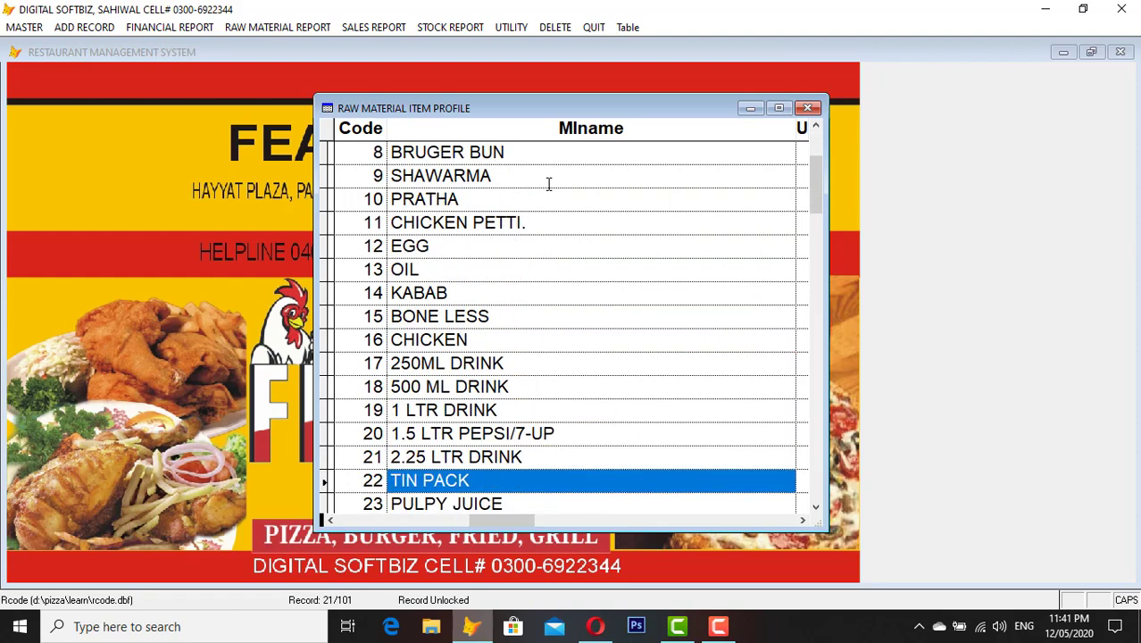
key("Down")
key("Down")
key("Down")
key("Down")
key("Down")
key("Down")
key("Down")
key("Down")
key("Down")
key("Up")
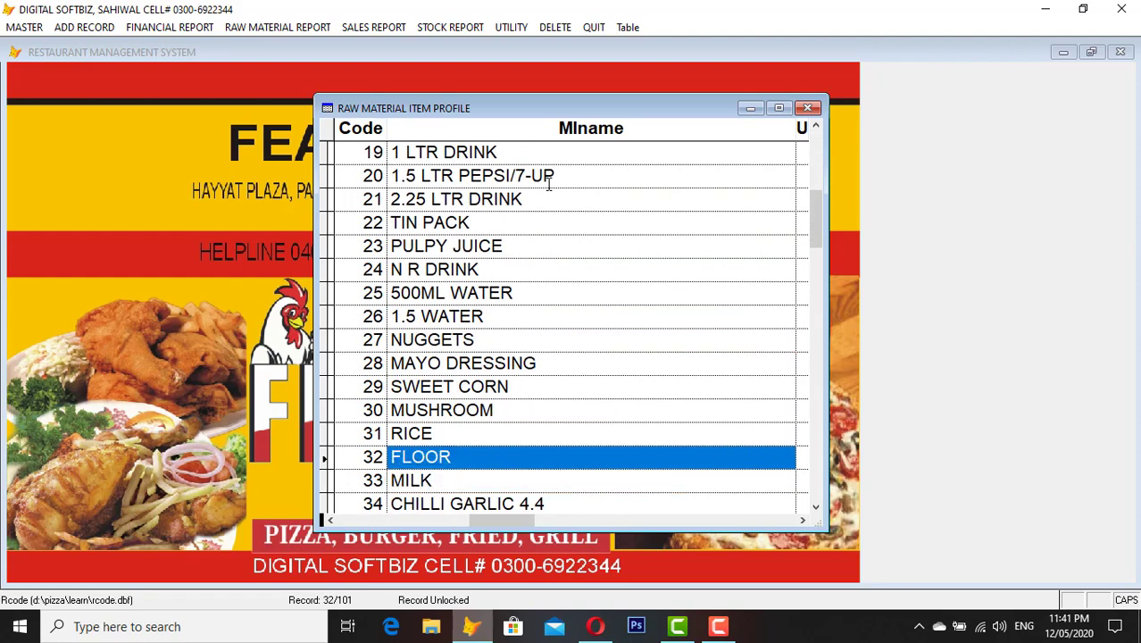
key("Down")
key("Down")
key("Down")
key("Down")
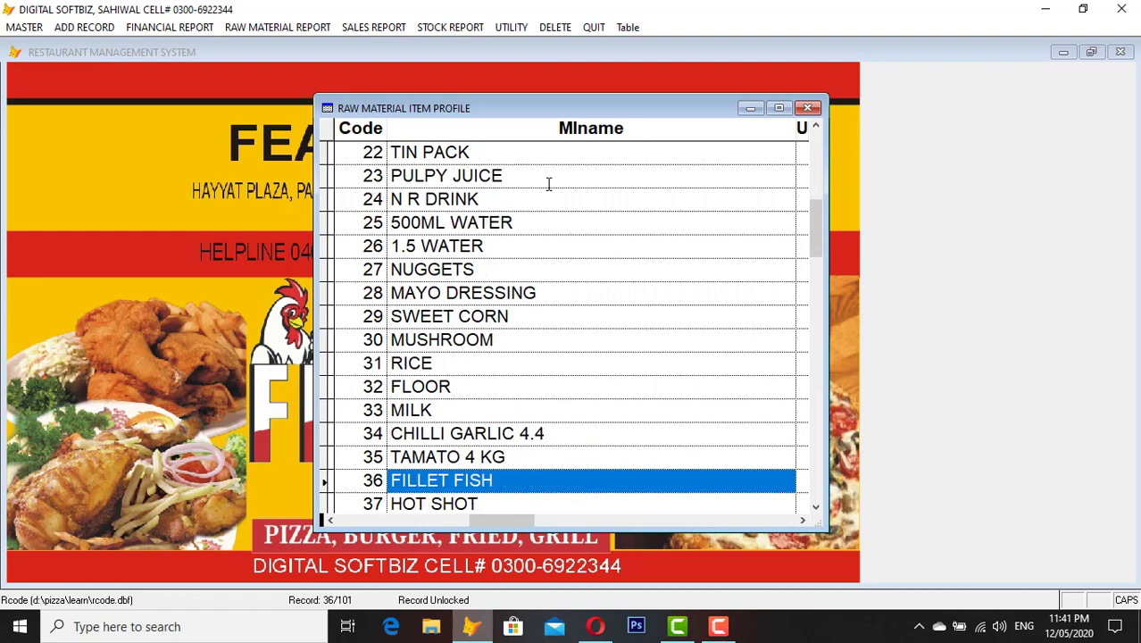
key("Down")
key("Down")
key("Down")
key("Down")
key("Down")
Examine the unit, purchase rate and fill columns of the raw material list, and close the list
key("Tab")
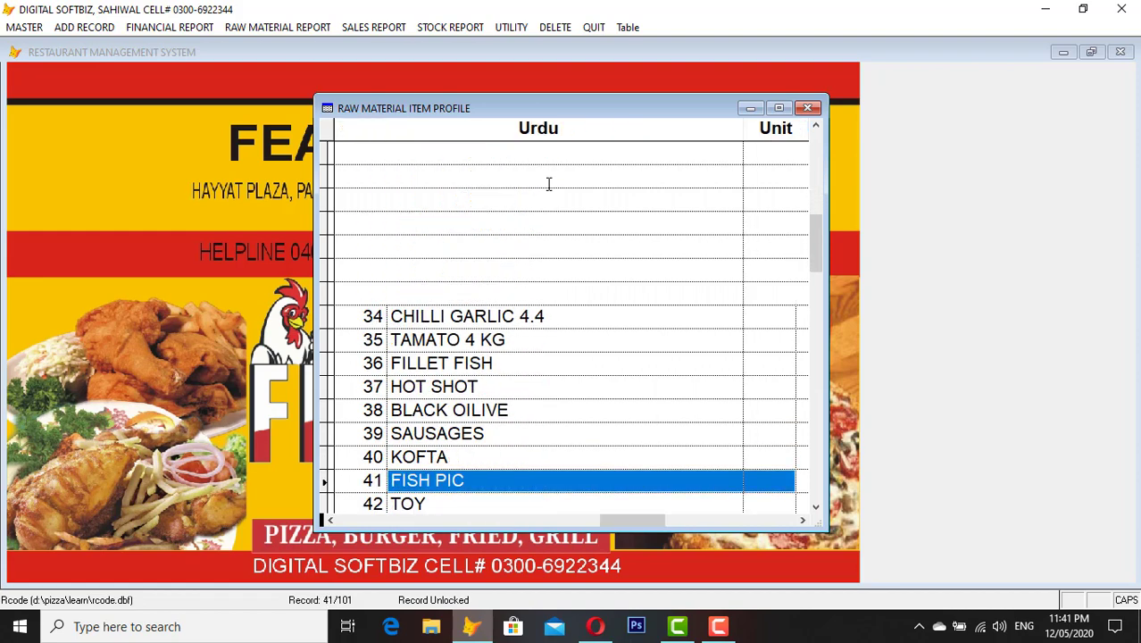
key("Tab")
key("Up")
key("Up")
key("Tab")
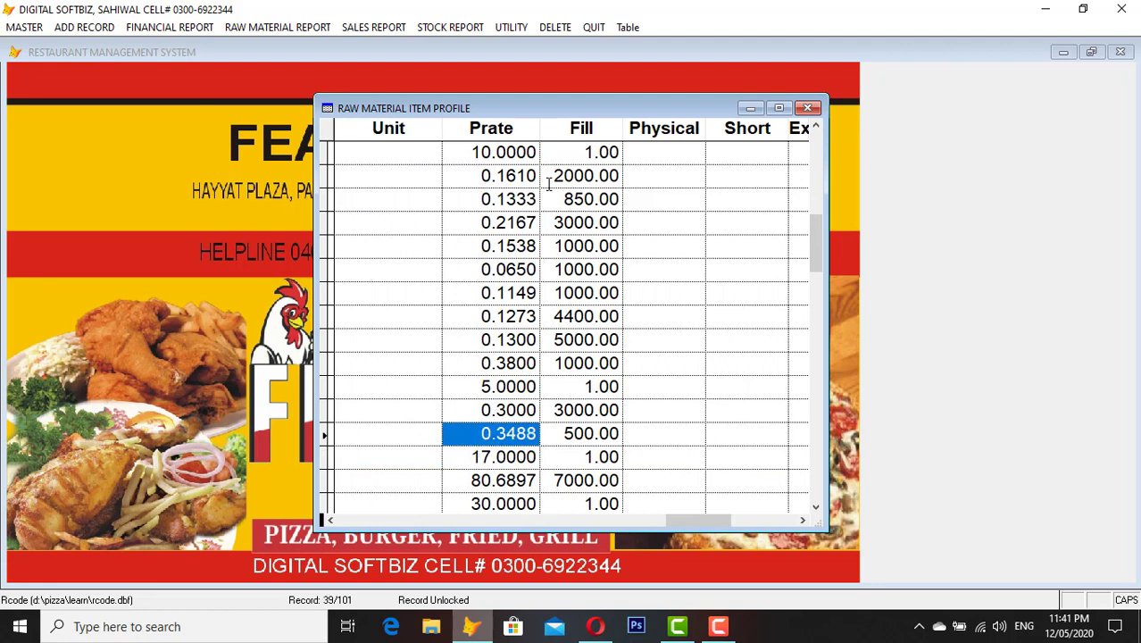
key("Up")
key("Up")
key("Up")
key("Tab")
key("Down")
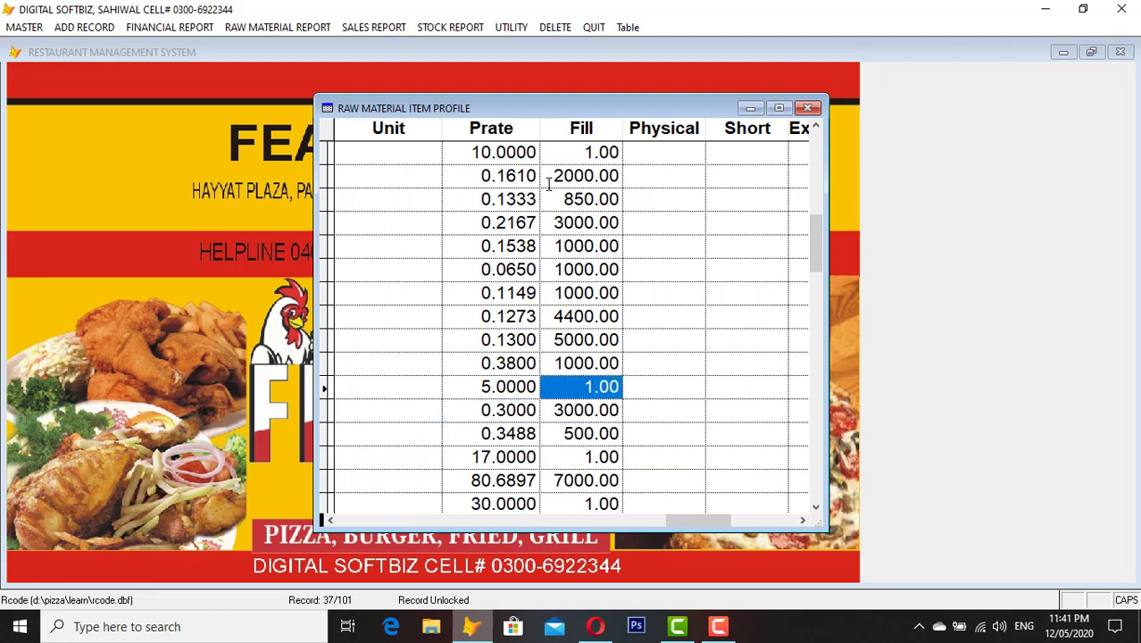
key("Up")
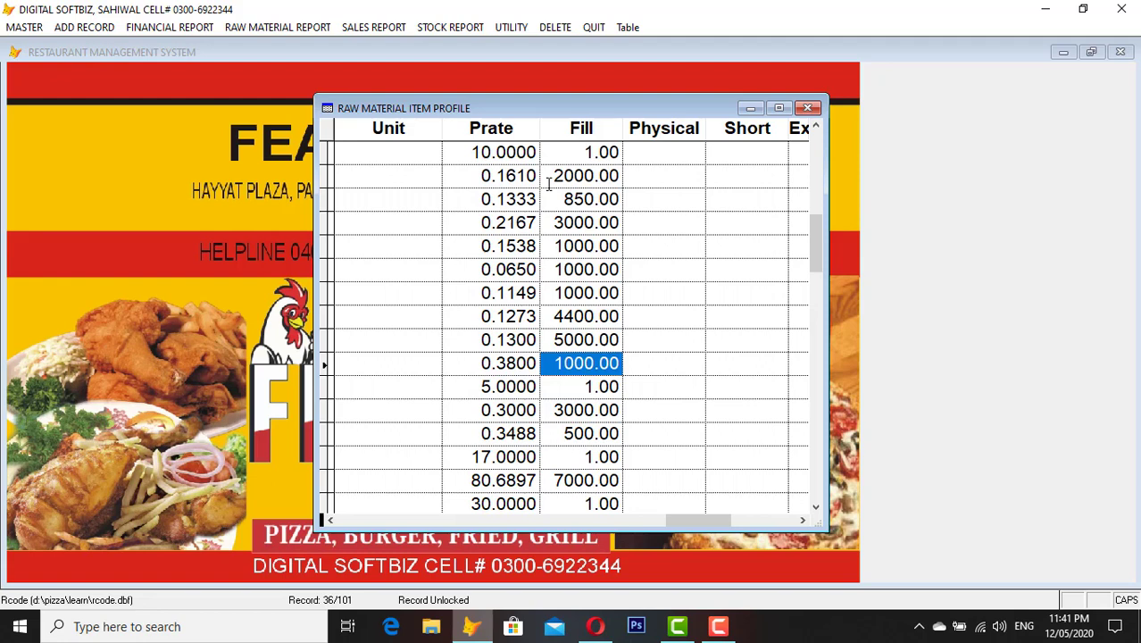
key("Escape")
Add the raw material item DHANIYA with packing KGS, filling 1000 and rate packing 34
left_click(375, 490)
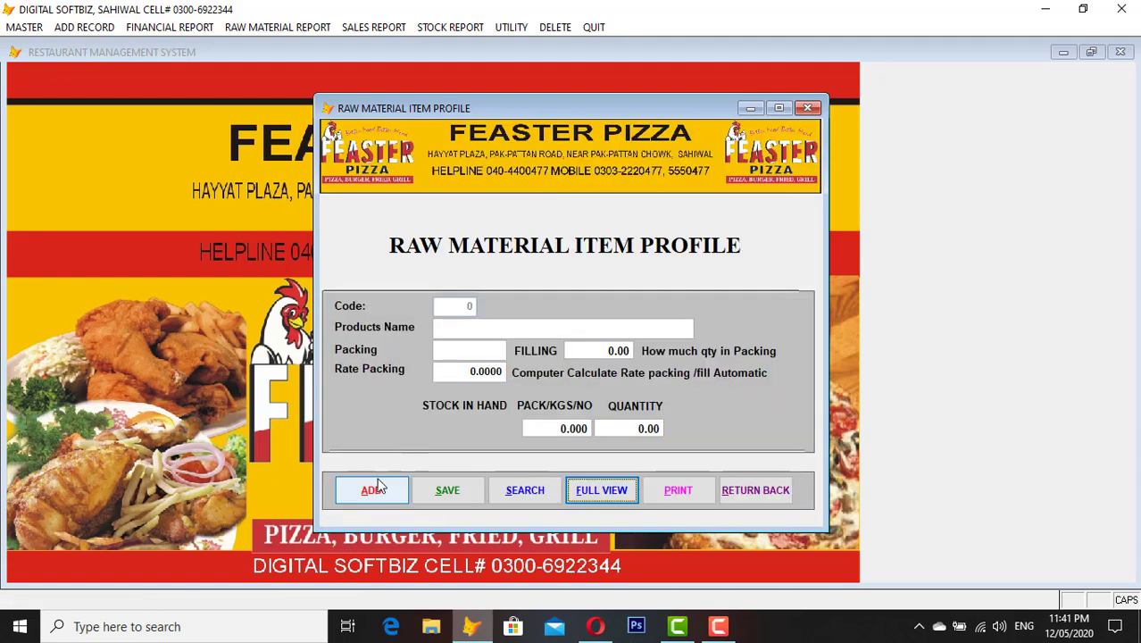
key("Return")
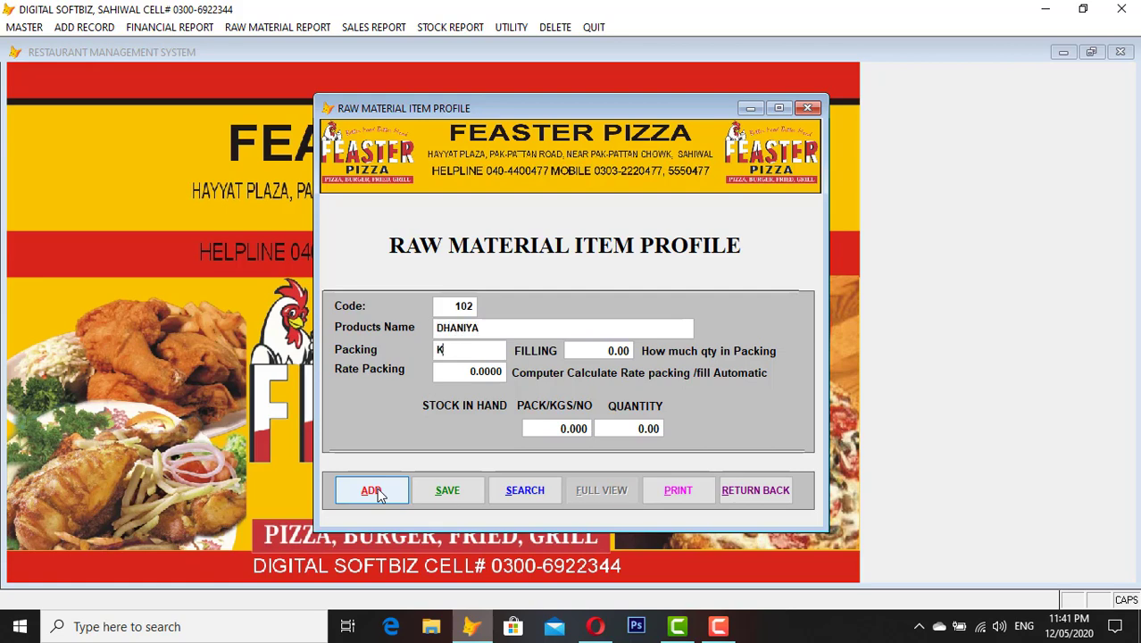
key("Return")
type("1000")
key("Return")
key("Return")
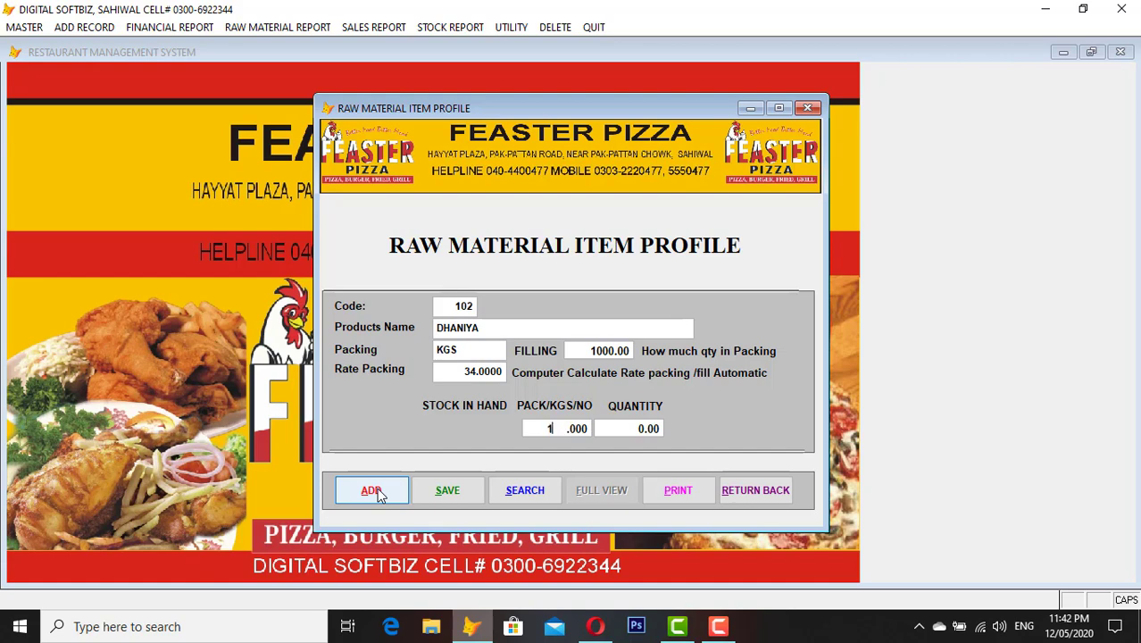
Set DHANIYA's stock in hand to 10 packs, save the item and close the profile form
key("Return")
key("Return")
key("Return")
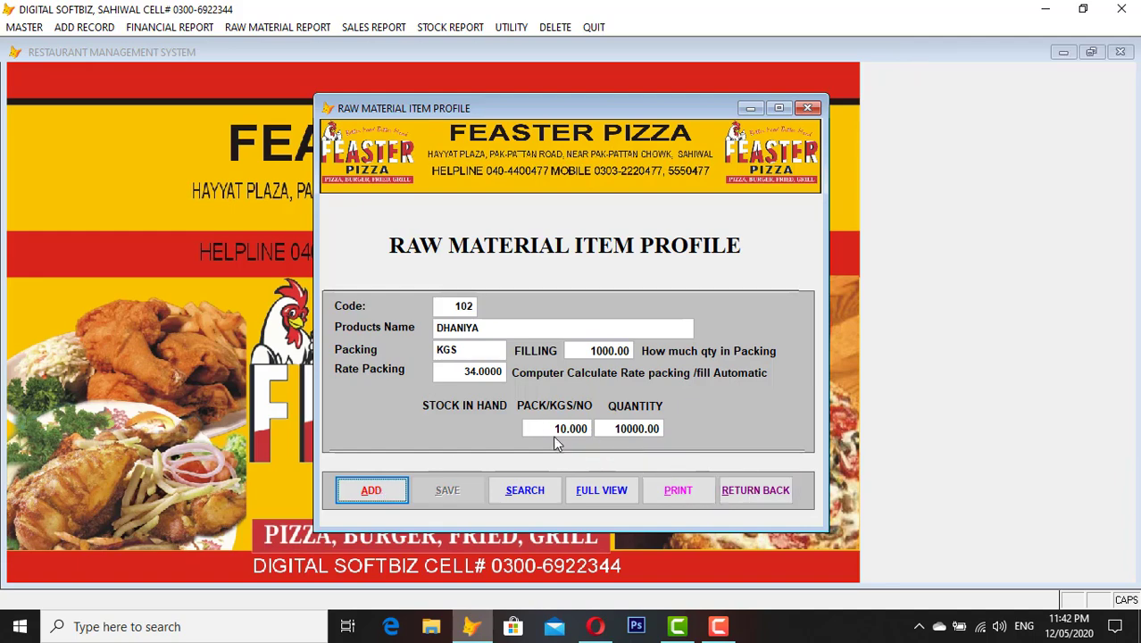
left_click(755, 491)
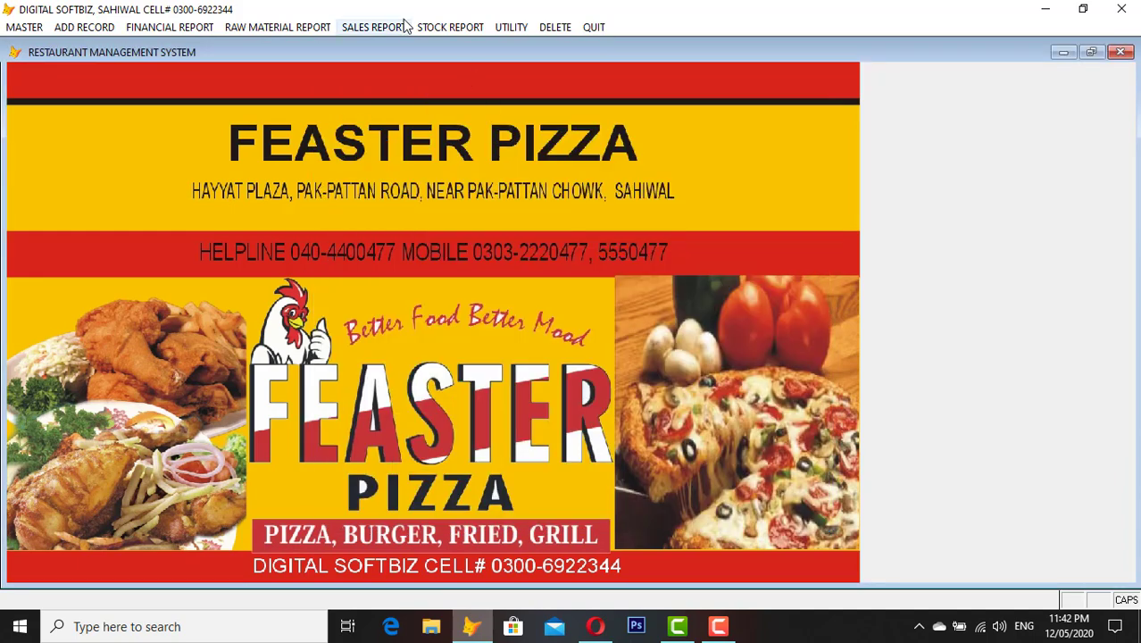
Preview on screen the raw material stock in hand report with the end date 12/05/2020
left_click(450, 27)
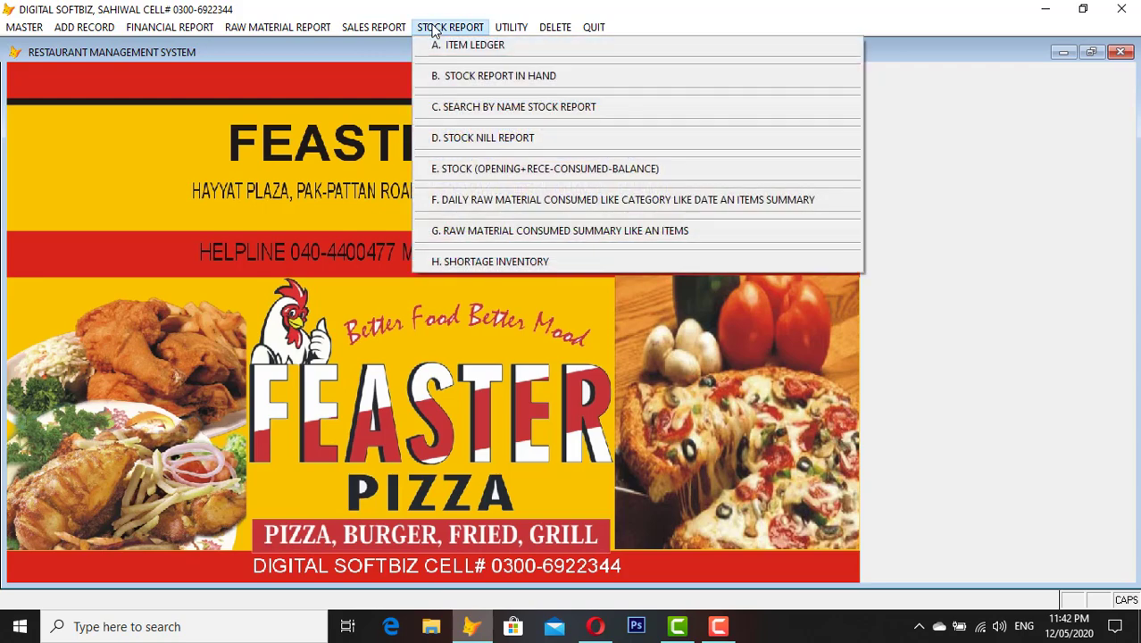
left_click(484, 78)
key("Return")
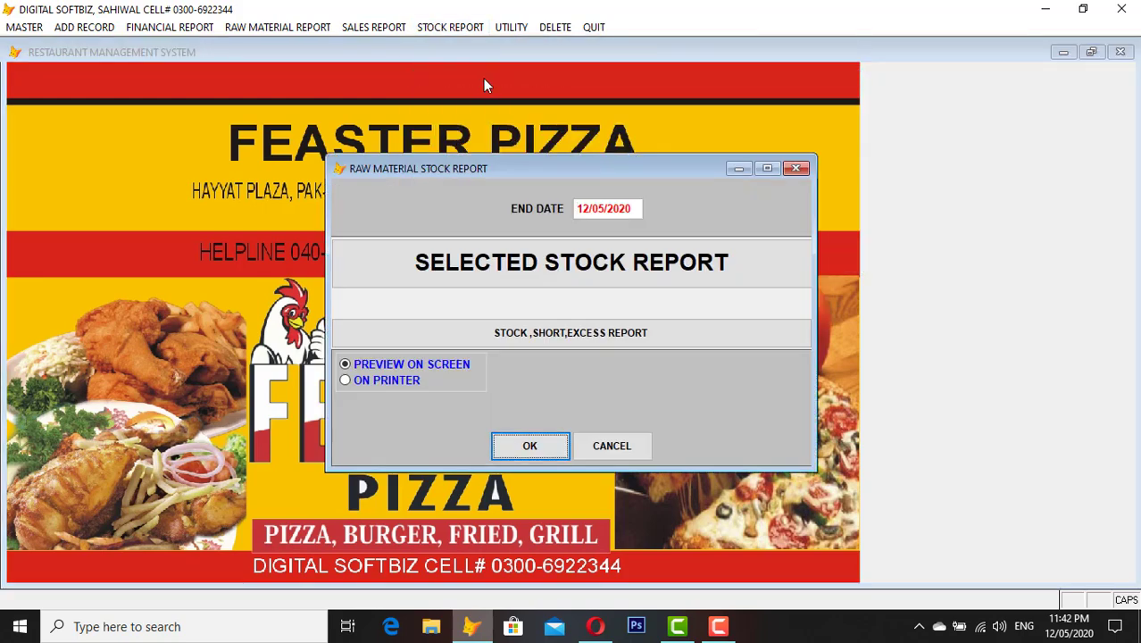
key("Return")
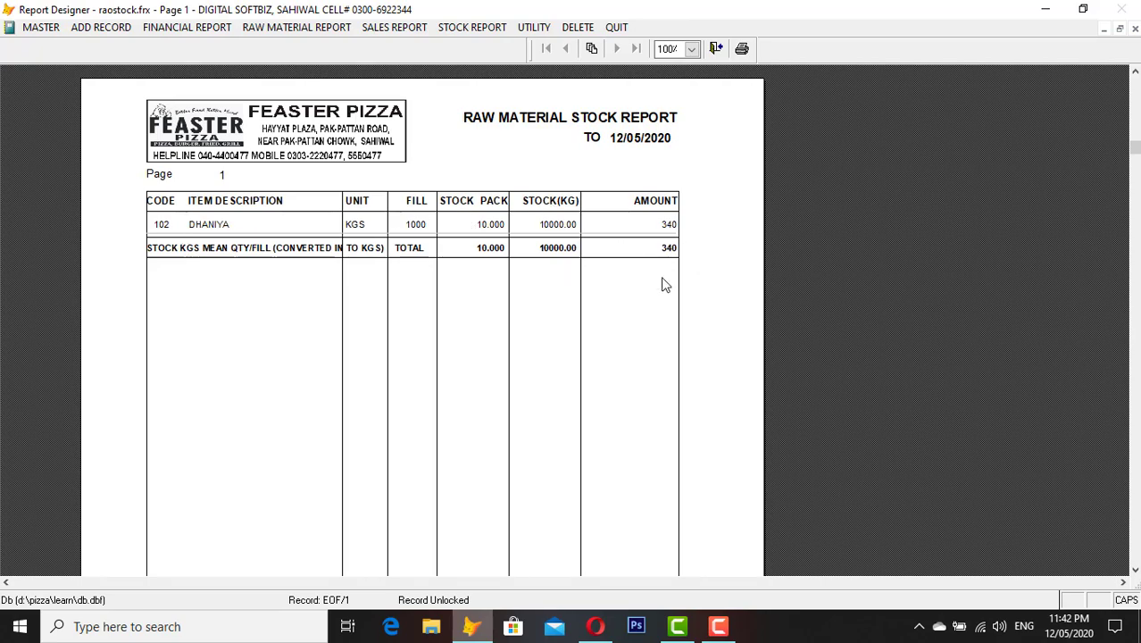
Close the preview of the raw material stock report
key("Escape")
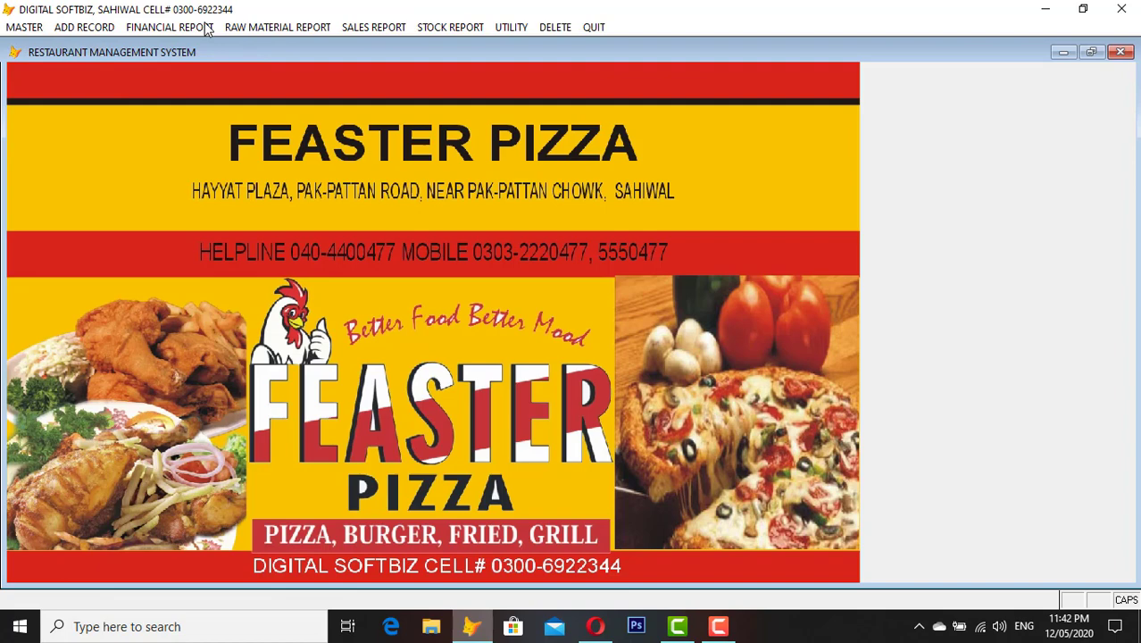
left_click(84, 27)
left_click(24, 26)
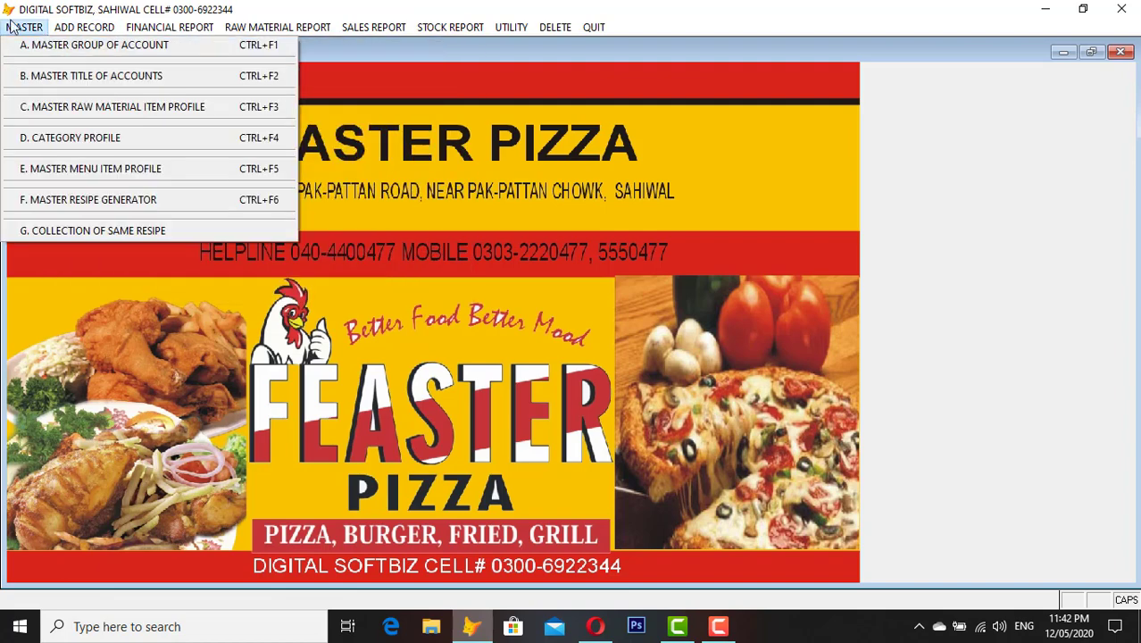
left_click(126, 114)
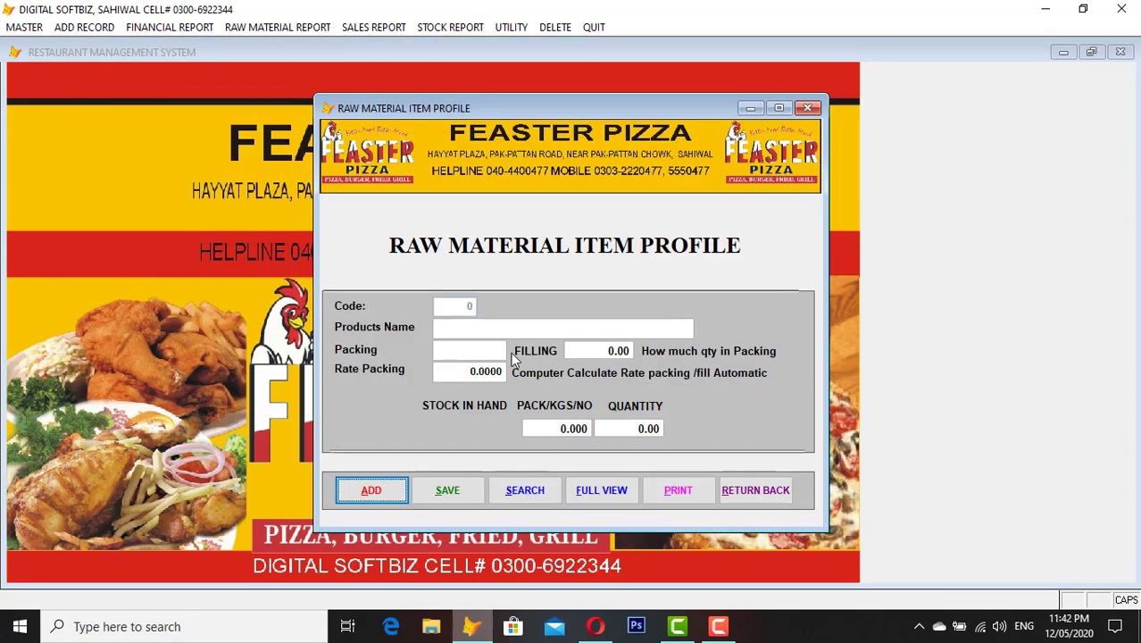
left_click(727, 496)
Start a raw material purchase bill dated 12/05/2020 for the supplier from Karachi
left_click(105, 28)
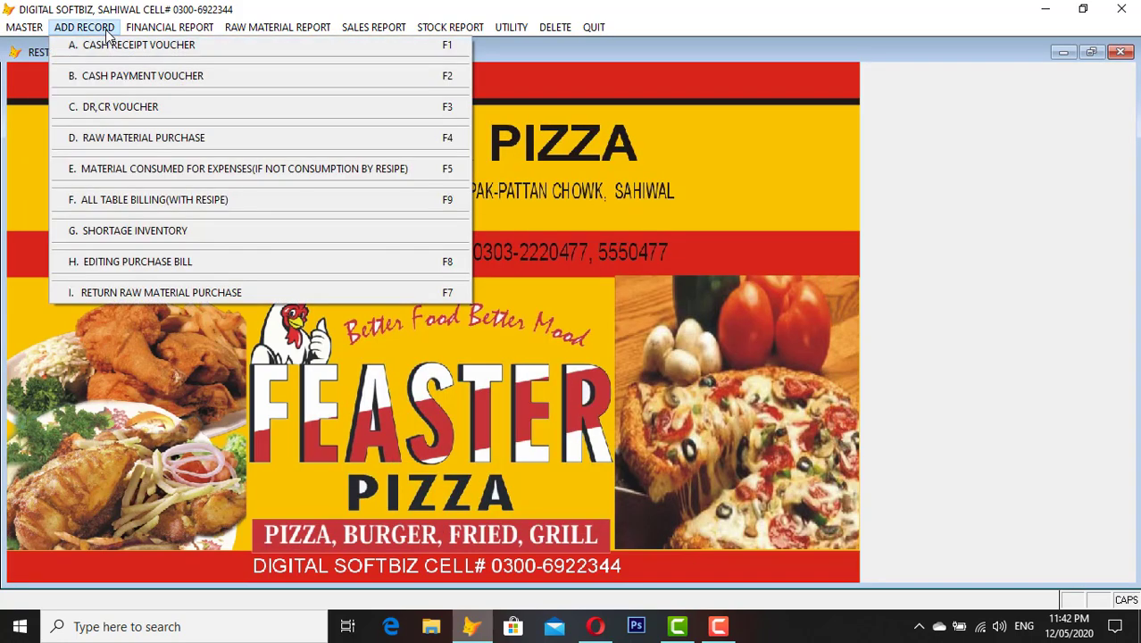
left_click(200, 141)
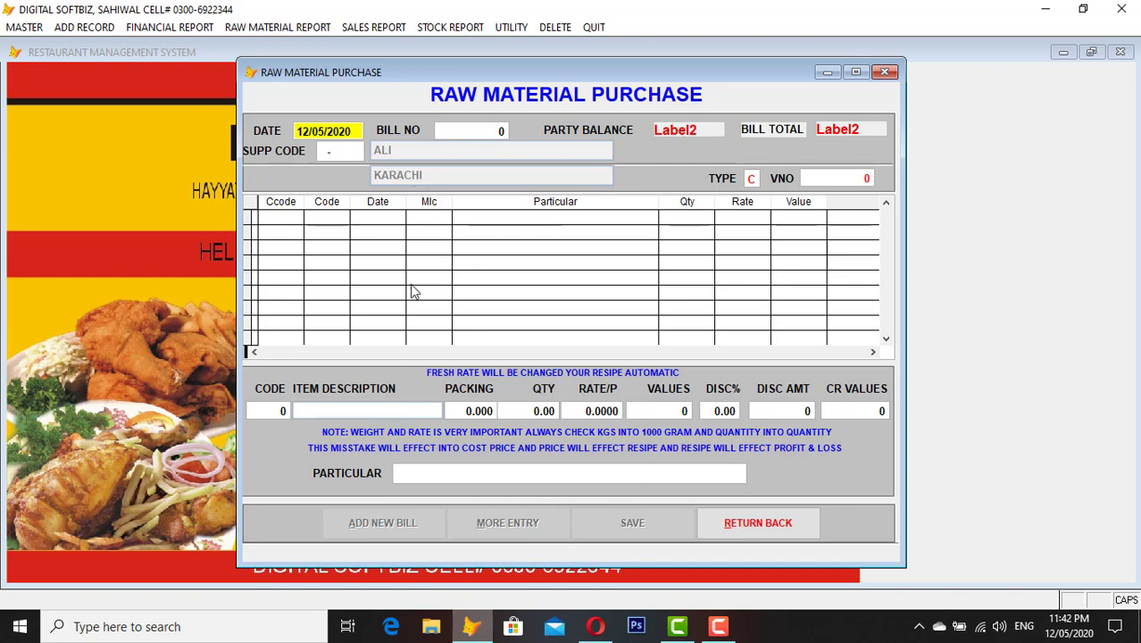
key("Return")
key("Return")
type("ALI")
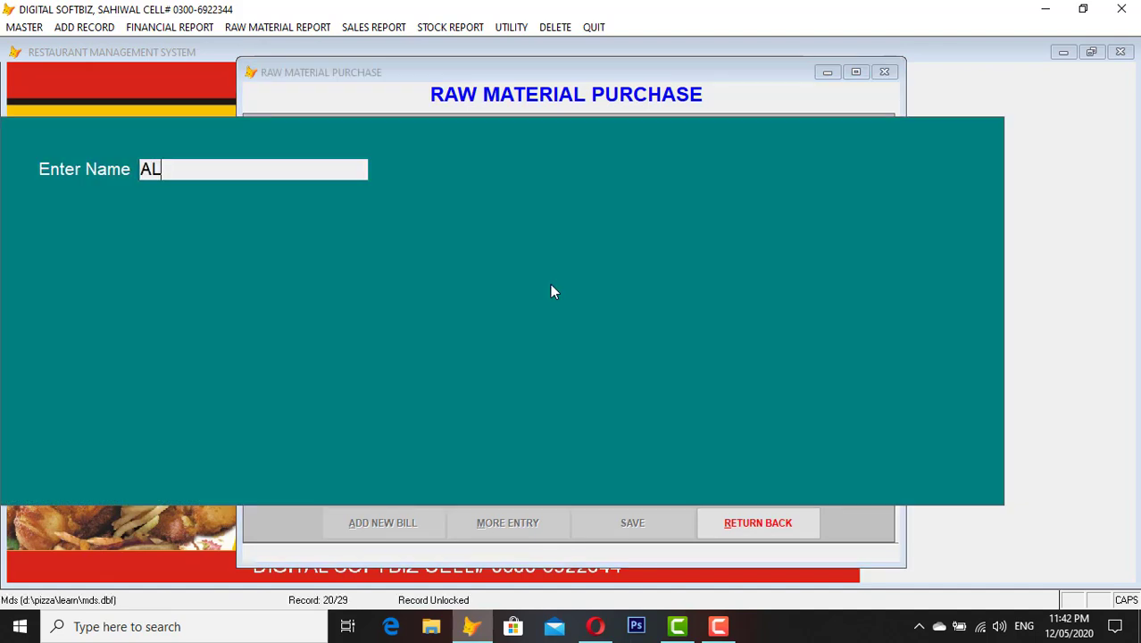
key("Return")
key("Return")
key("Return")
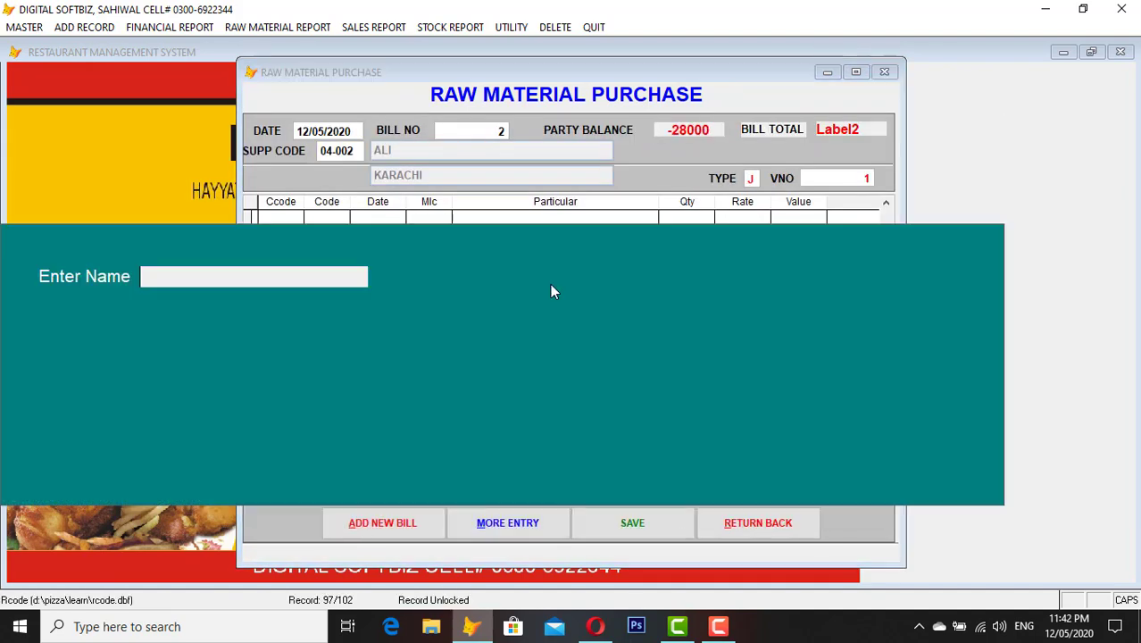
Enter DHANIYA as the purchased item with packing 100 and rate 34
type("DHAN")
key("Return")
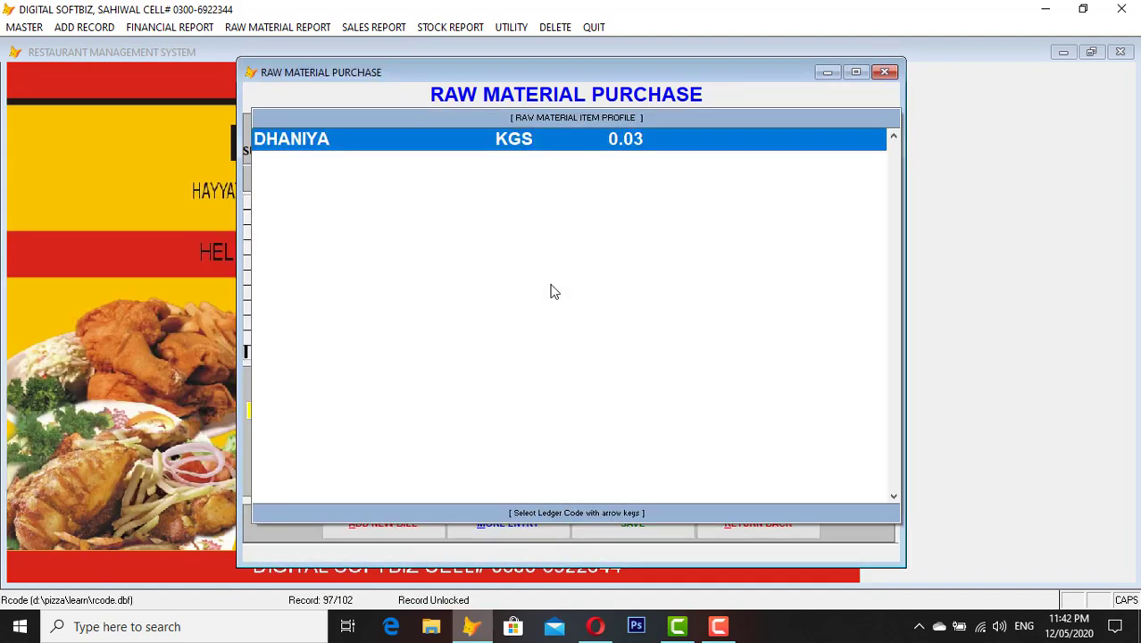
key("Return")
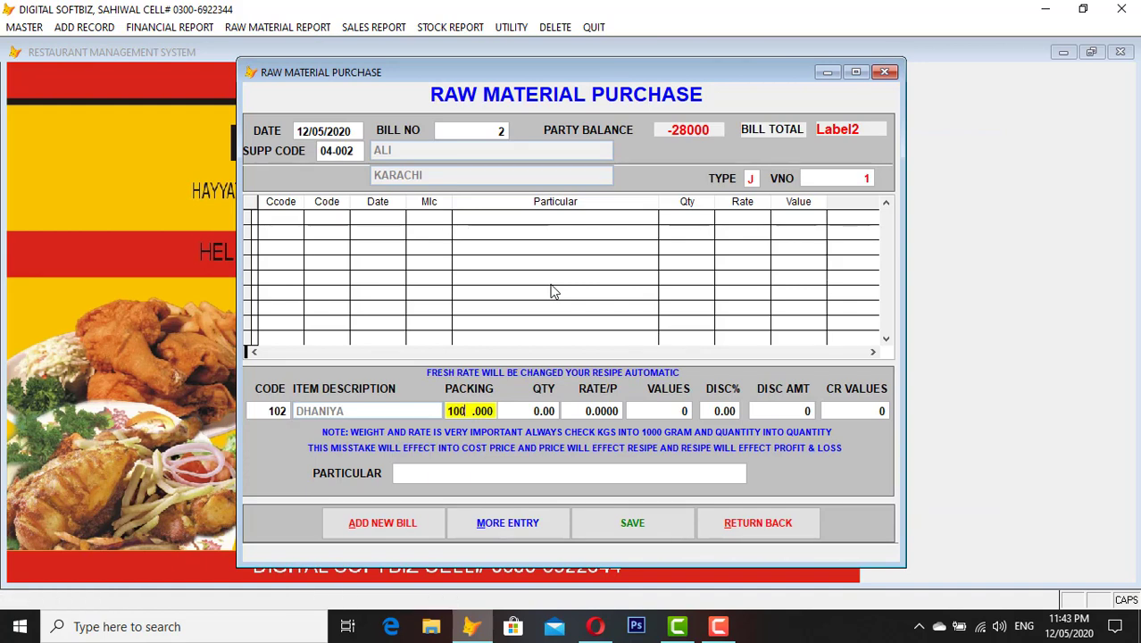
type("100")
key("Return")
key("Return")
type("34")
key("Return")
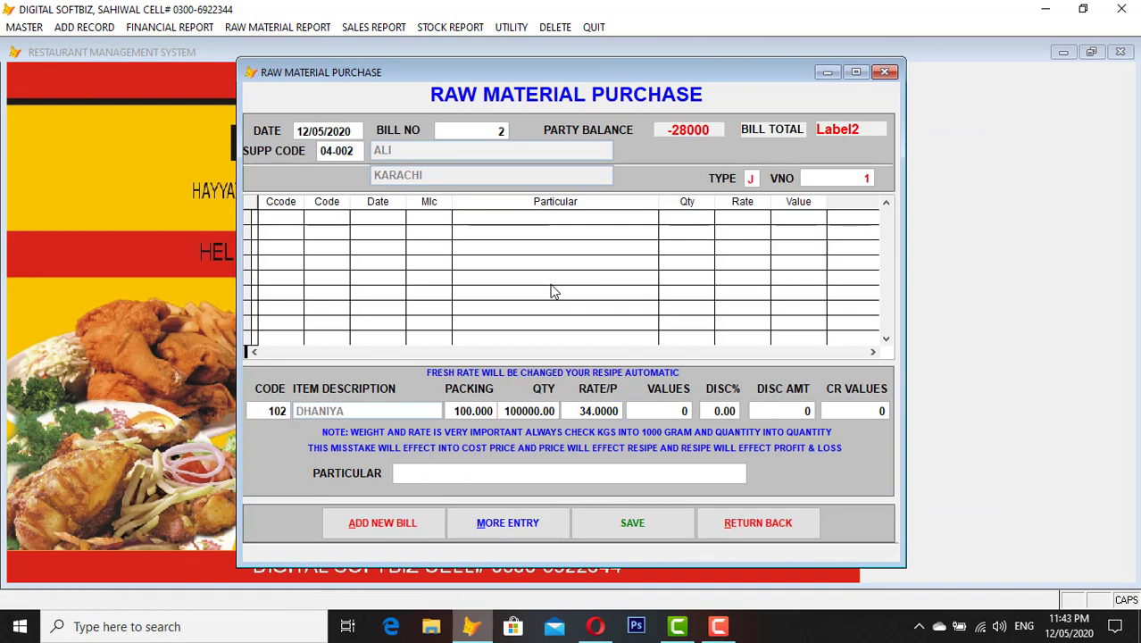
Leave the discount at zero and the particular blank, save the purchase bill and close the form
key("Return")
key("Return")
key("Return")
key("Return")
key("Return")
key("Return")
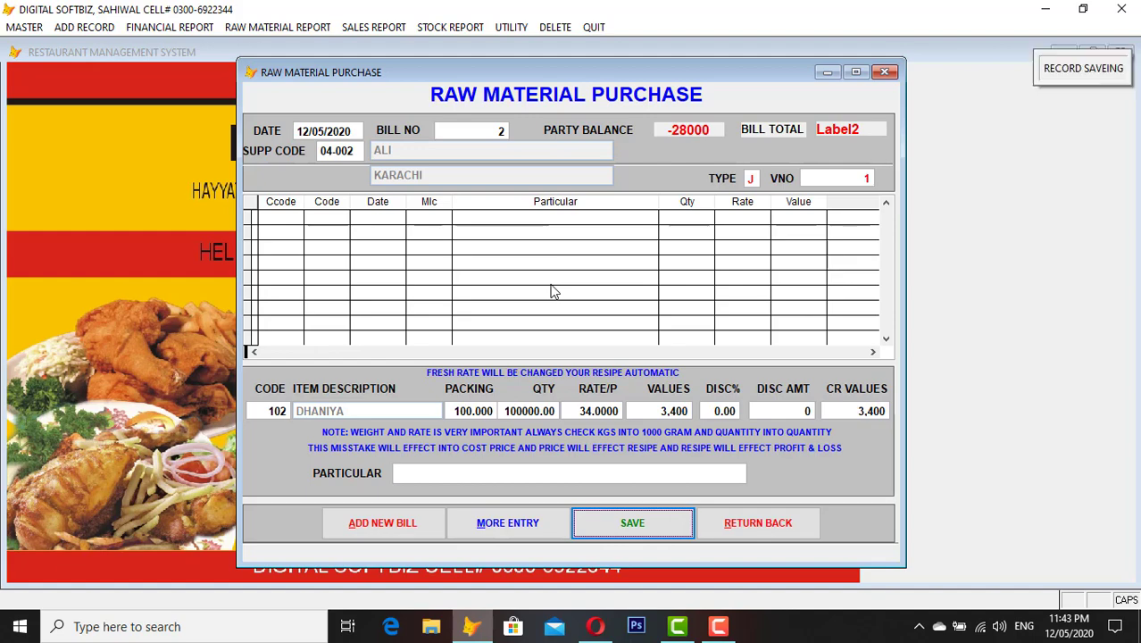
left_click(740, 522)
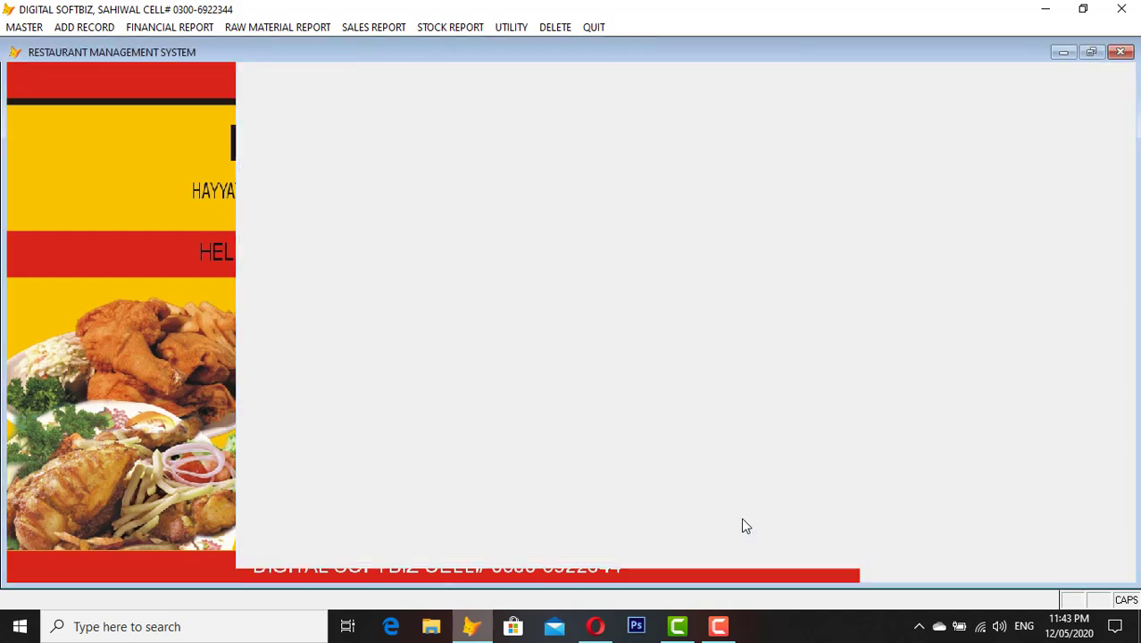
Preview the raw material stock in hand report up to 12/05/2020, and close it
left_click(475, 30)
left_click(476, 76)
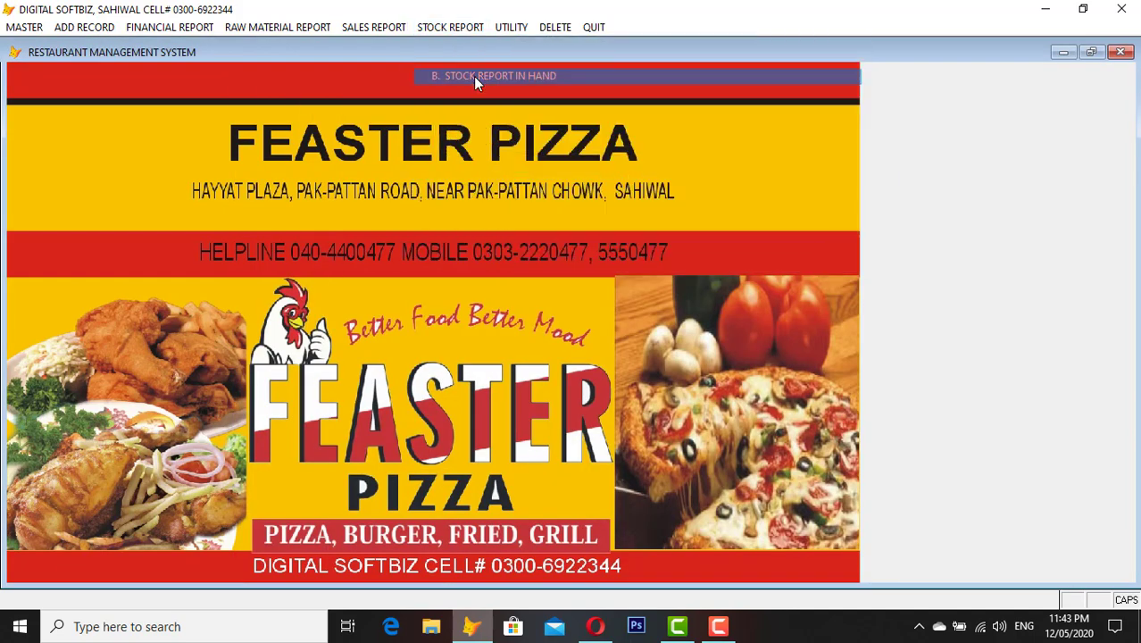
key("Return")
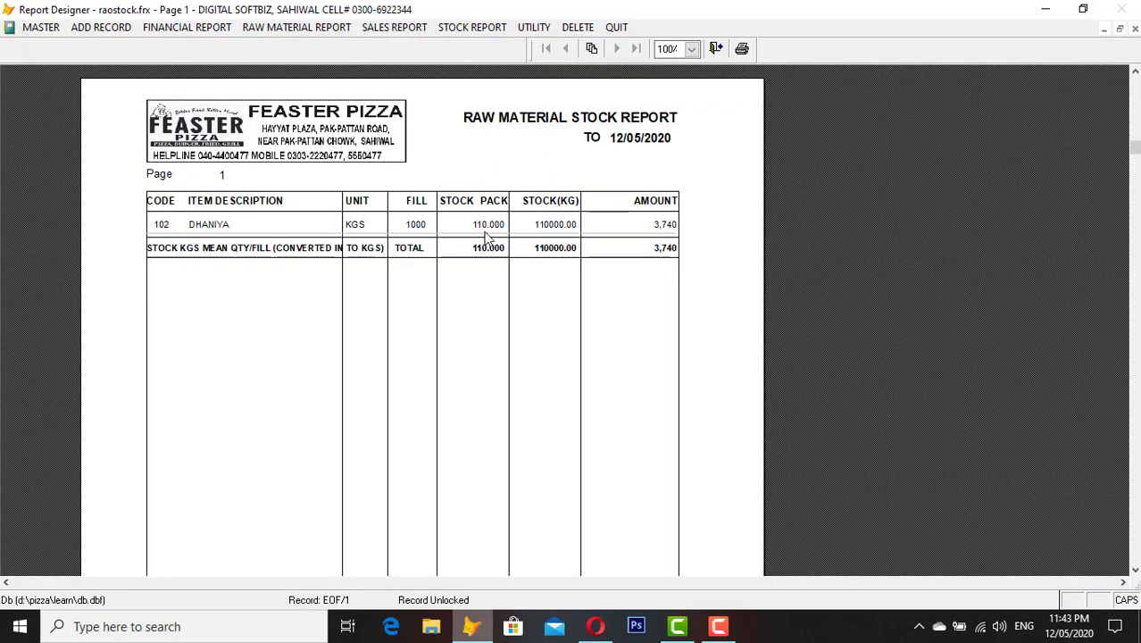
key("Escape")
Examine the brand names in the full list of the category profile, and close the list and the profile form
left_click(105, 30)
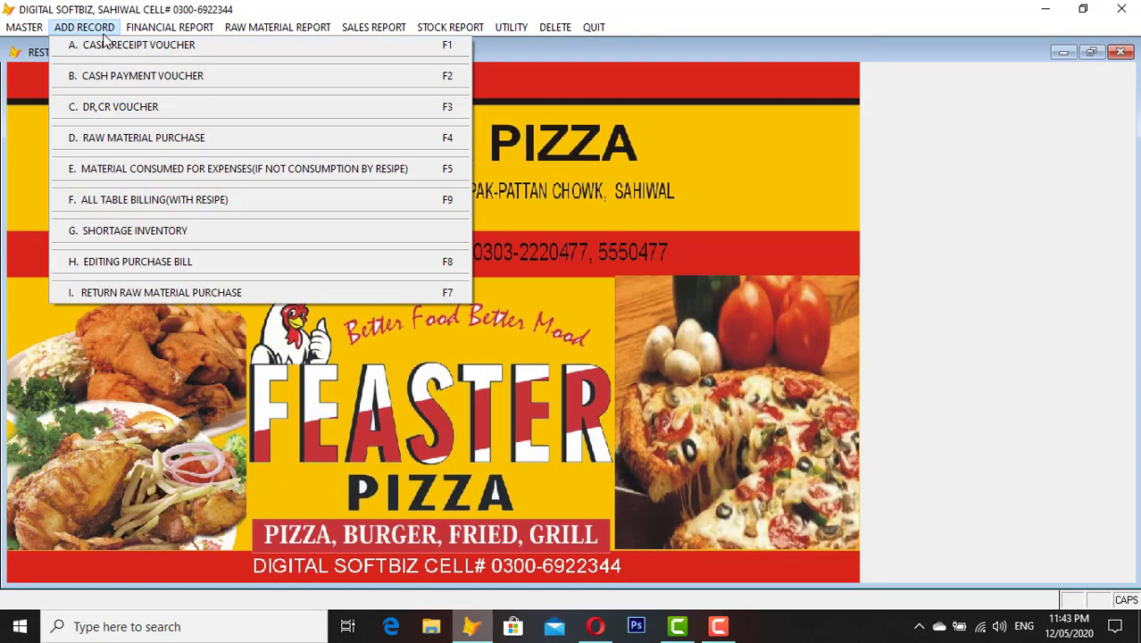
mouse_move(150, 29)
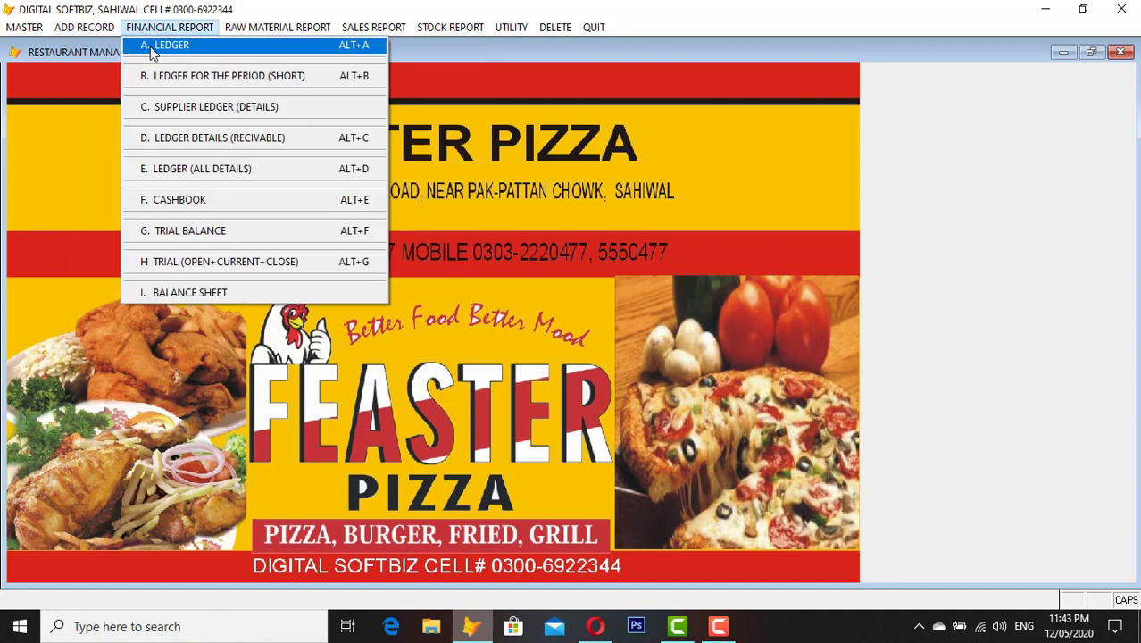
mouse_move(109, 34)
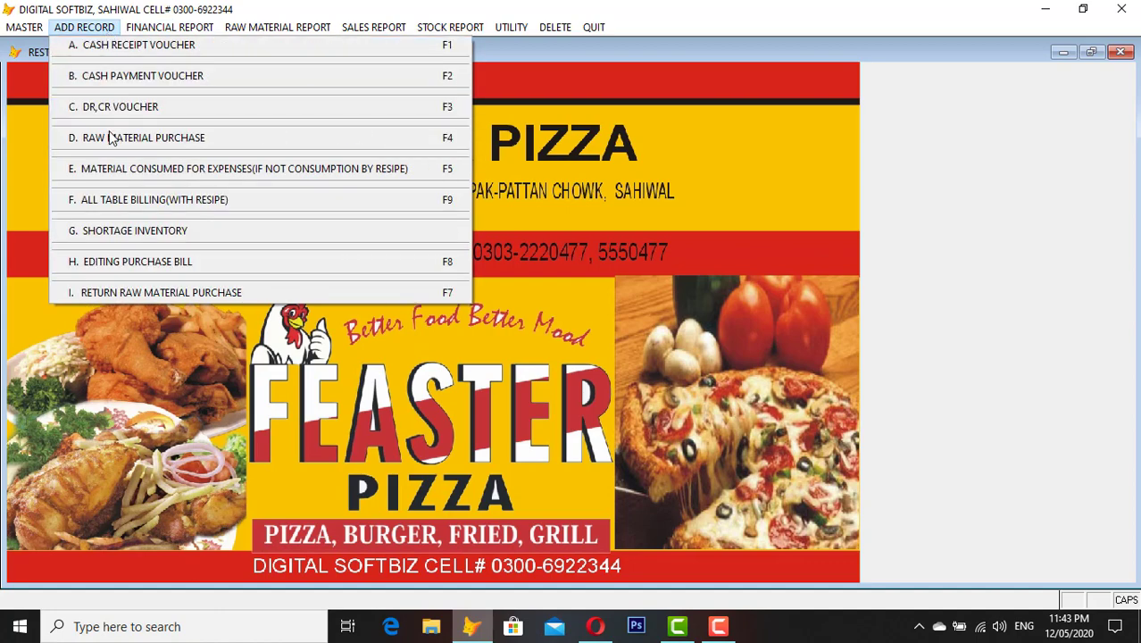
mouse_move(34, 27)
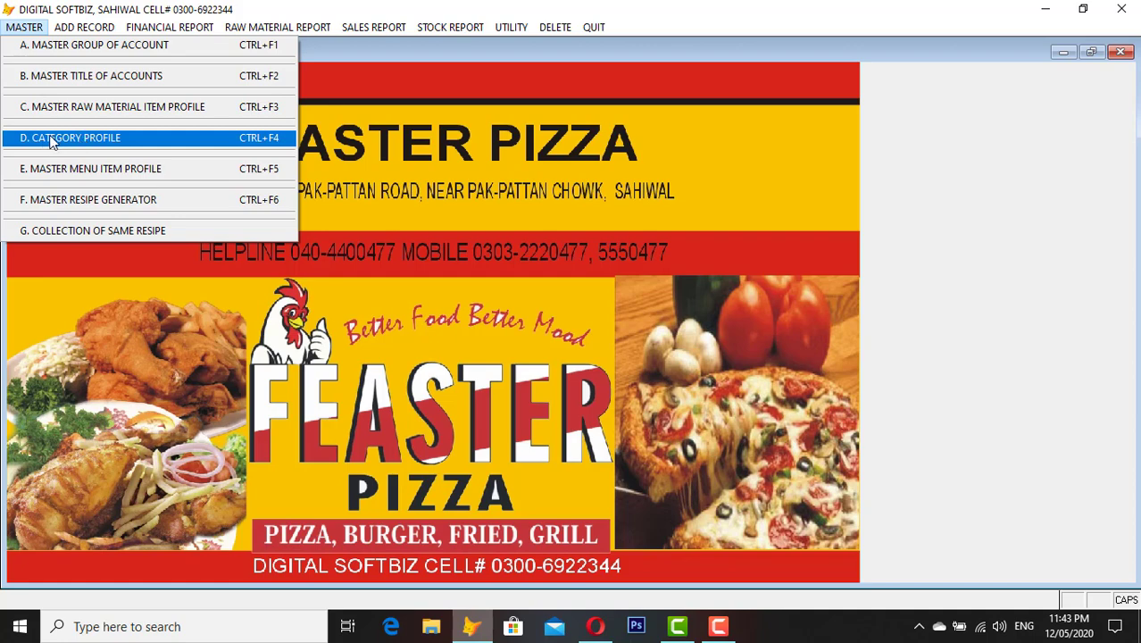
left_click(107, 141)
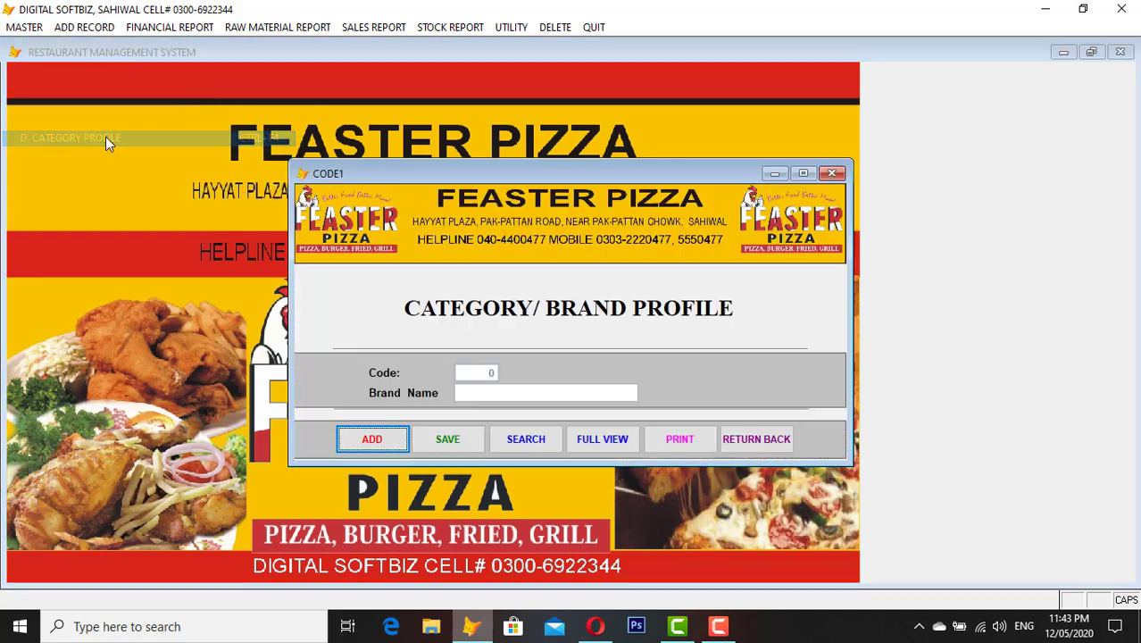
left_click(601, 439)
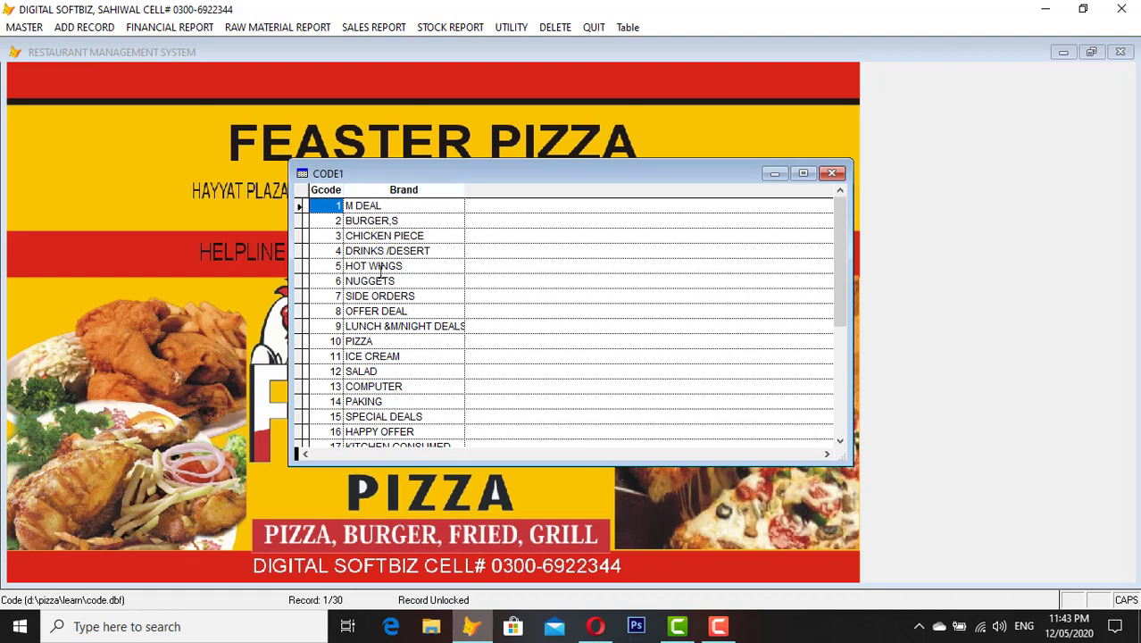
left_click(393, 226)
left_click(395, 207)
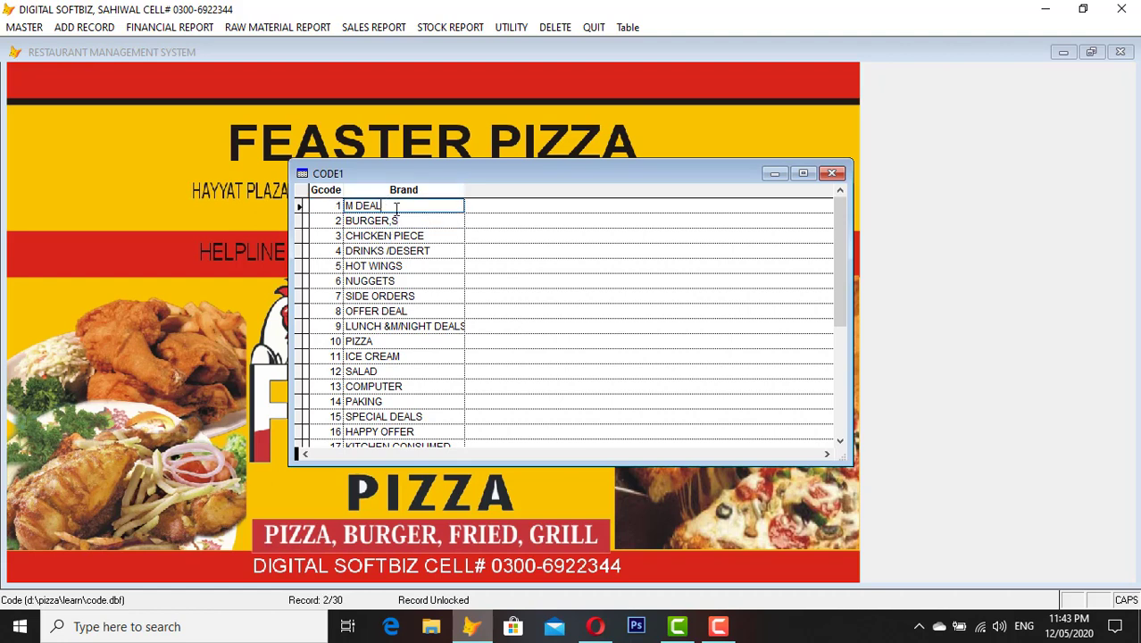
left_click(393, 268)
left_click(386, 282)
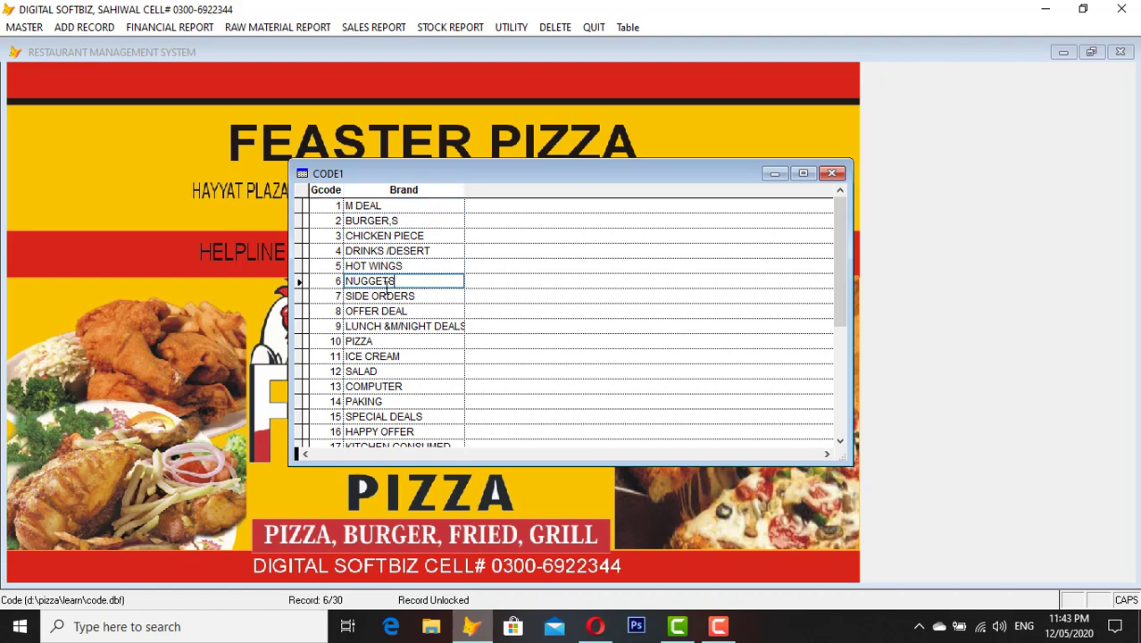
left_click(384, 342)
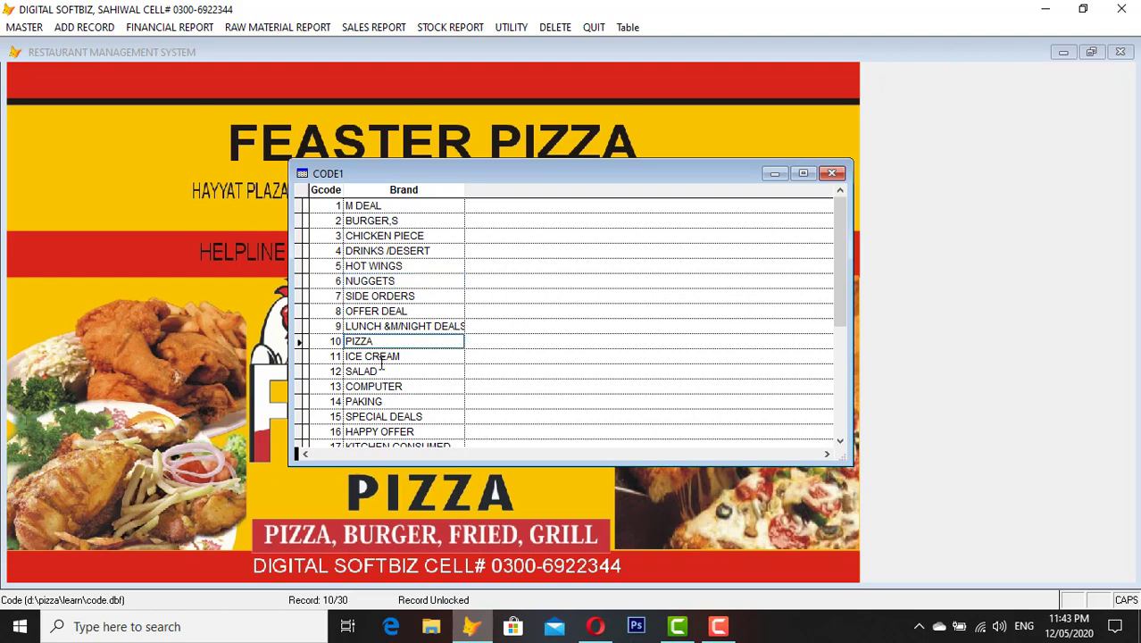
left_click(381, 358)
left_click(379, 372)
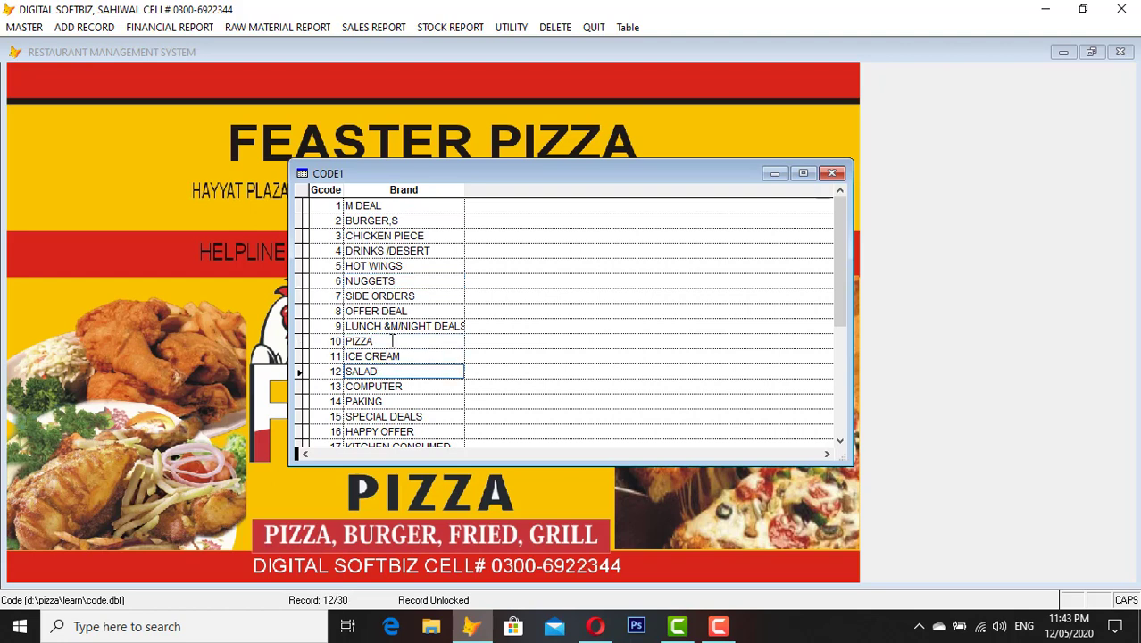
scroll(392, 340, "down", 1)
key("Escape")
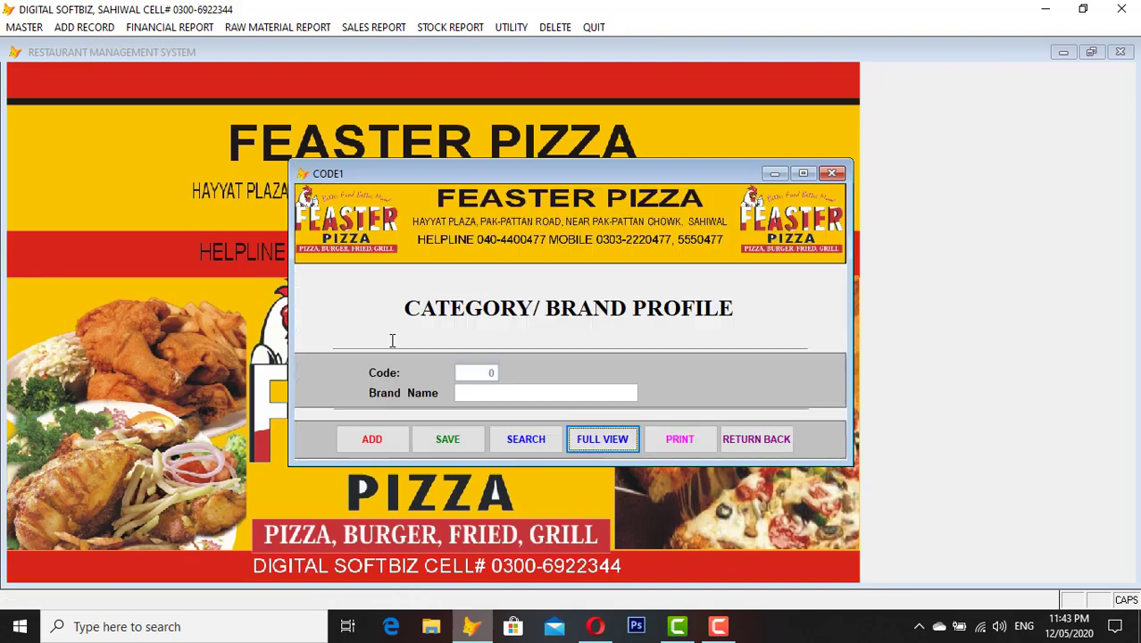
left_click(750, 436)
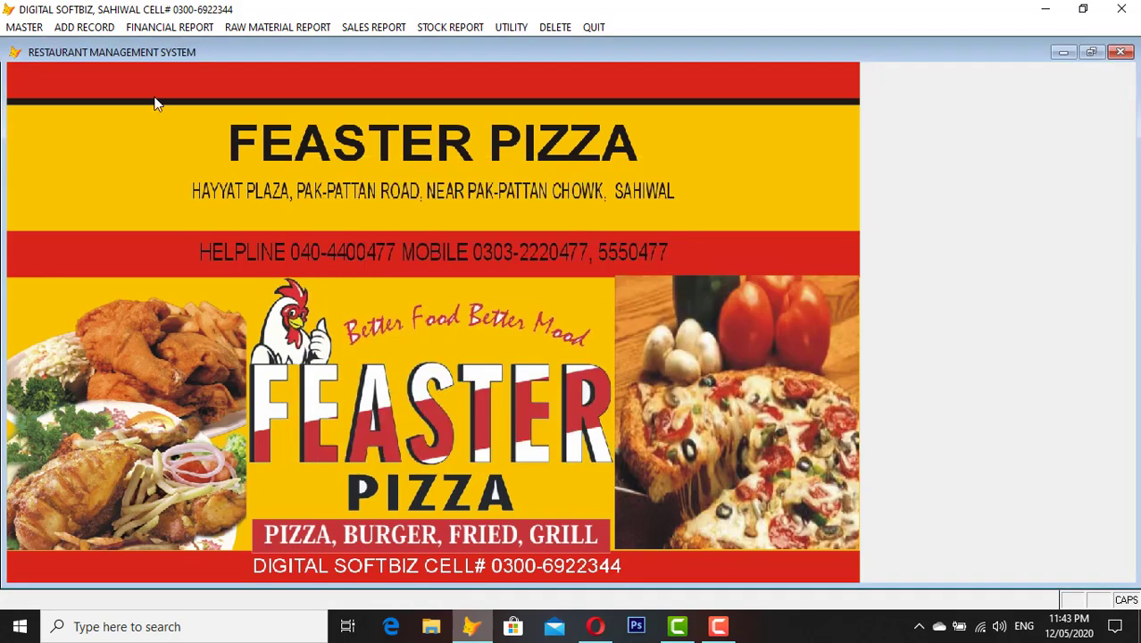
Examine the item names in the full list of the master menu item profile, and close the list
left_click(24, 27)
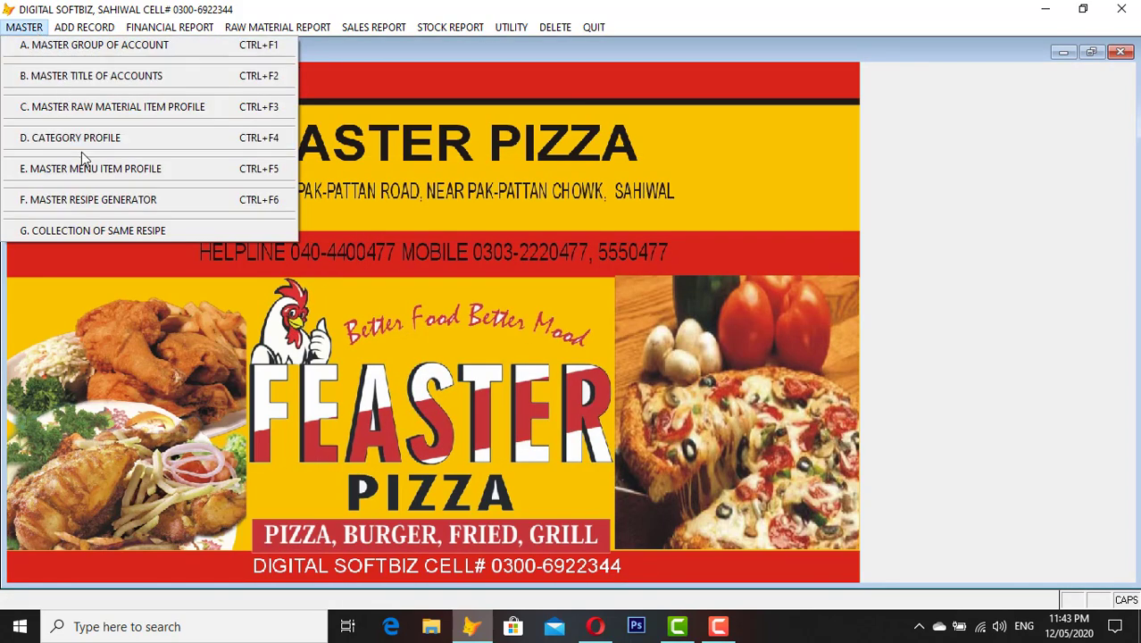
left_click(176, 178)
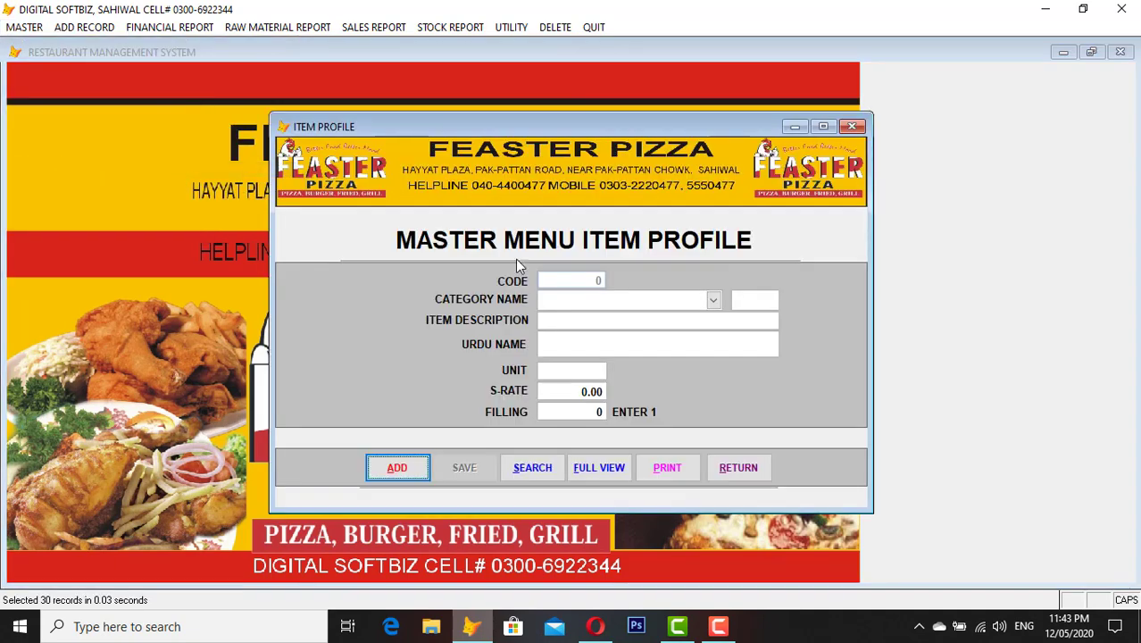
left_click(598, 462)
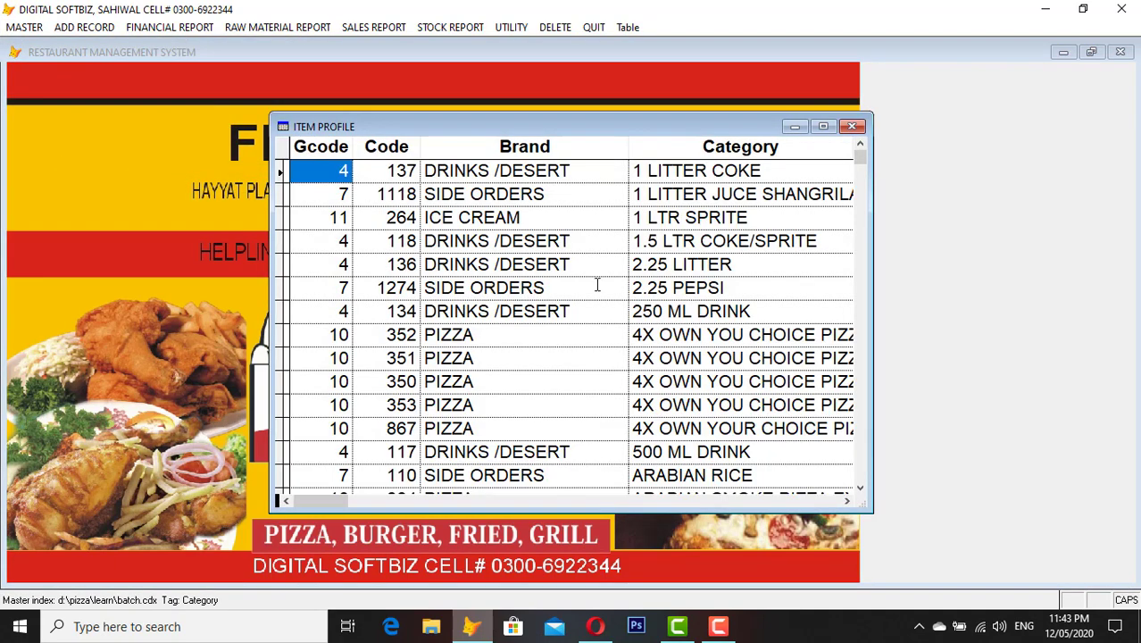
key("Tab")
key("Tab")
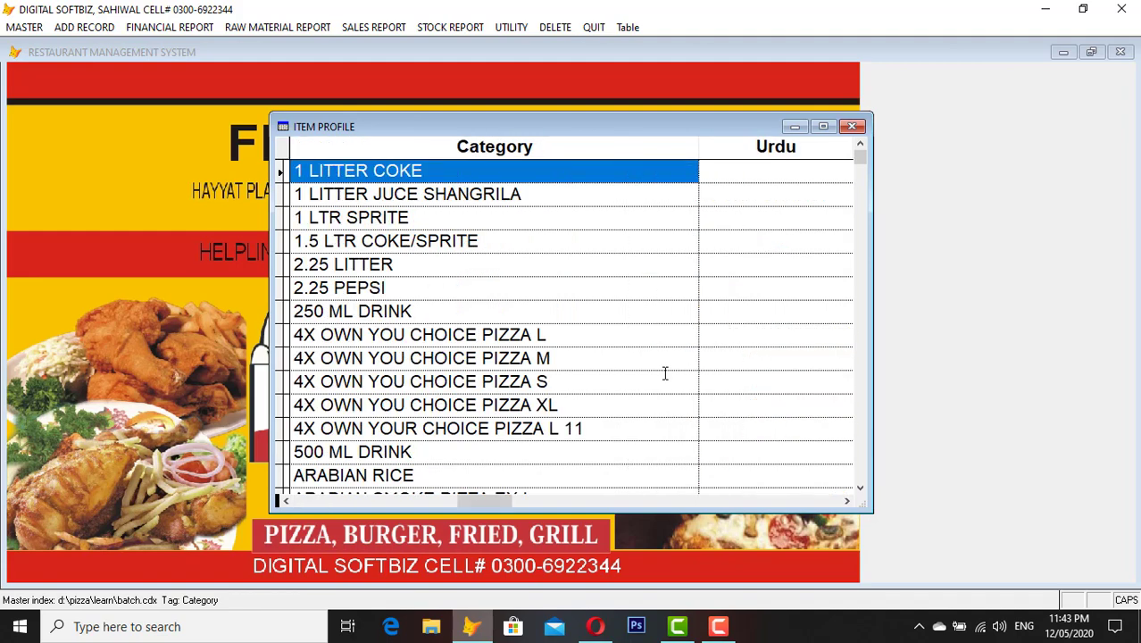
key("Down")
key("Down")
key("Down")
key("Down")
key("Down")
key("Down")
key("Down")
key("Down")
key("Down")
key("Down")
key("Down")
key("Down")
key("Down")
key("Down")
key("Down")
key("Down")
key("Down")
key("Down")
key("Down")
key("Down")
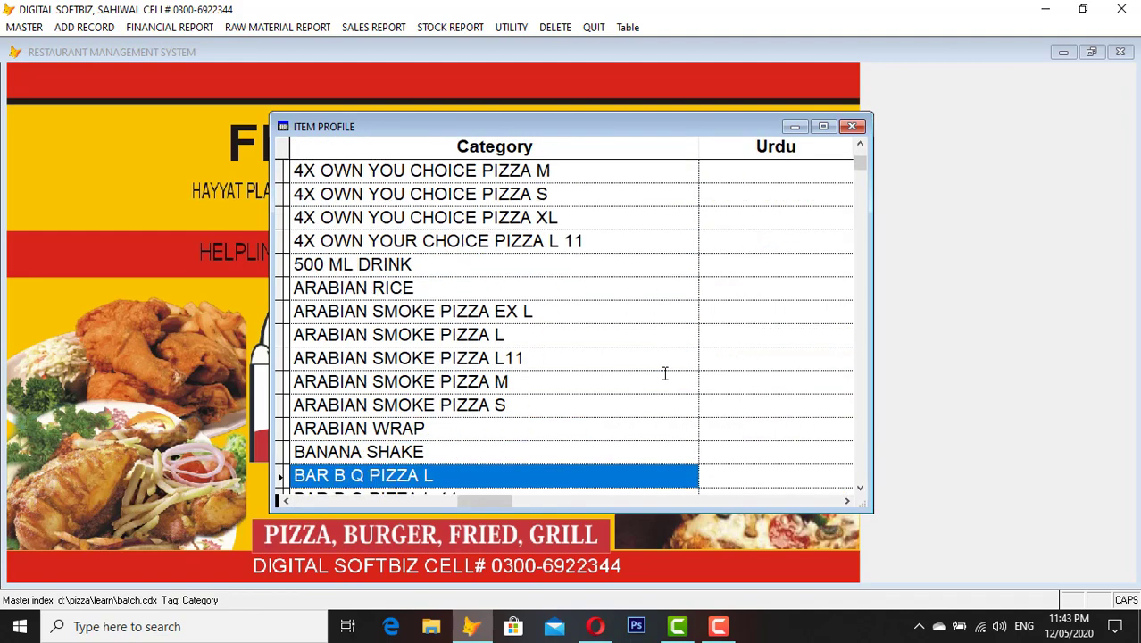
key("Down")
key("Down")
key("Down")
key("Down")
key("Down")
key("Down")
key("Down")
key("Down")
key("Down")
key("Down")
key("Down")
key("Down")
key("Down")
key("Down")
key("Down")
key("Down")
key("Down")
key("Down")
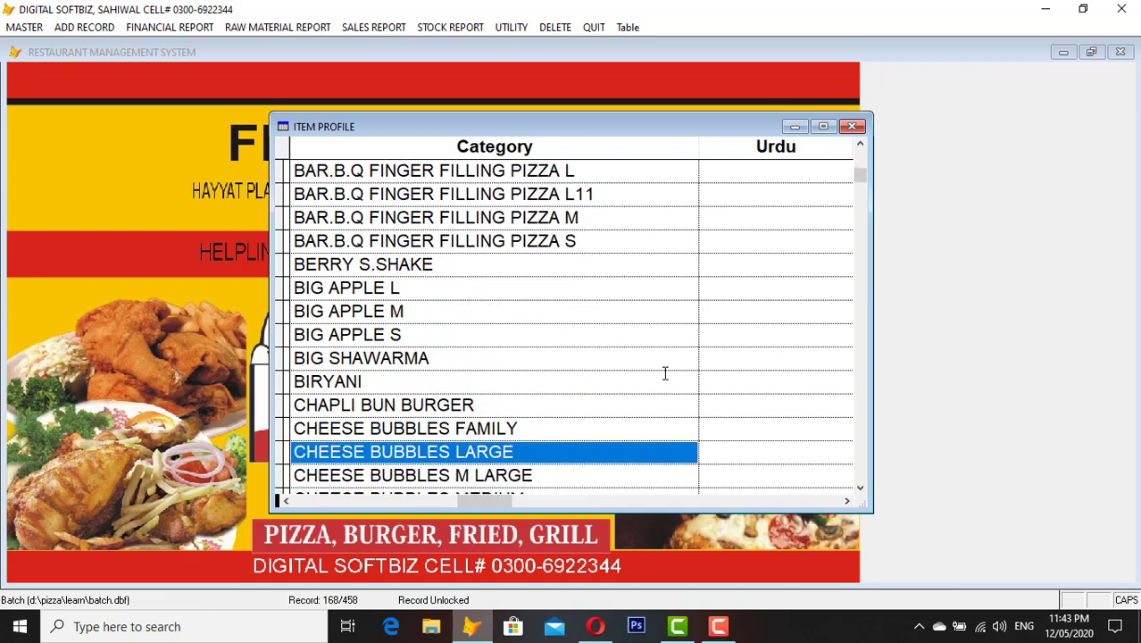
key("Down")
key("Down")
key("Down")
key("Down")
key("Down")
key("Down")
key("Down")
key("Down")
key("Down")
key("Down")
key("Down")
key("Down")
key("Down")
key("Down")
key("Down")
key("Down")
key("Down")
key("Down")
key("Down")
key("Down")
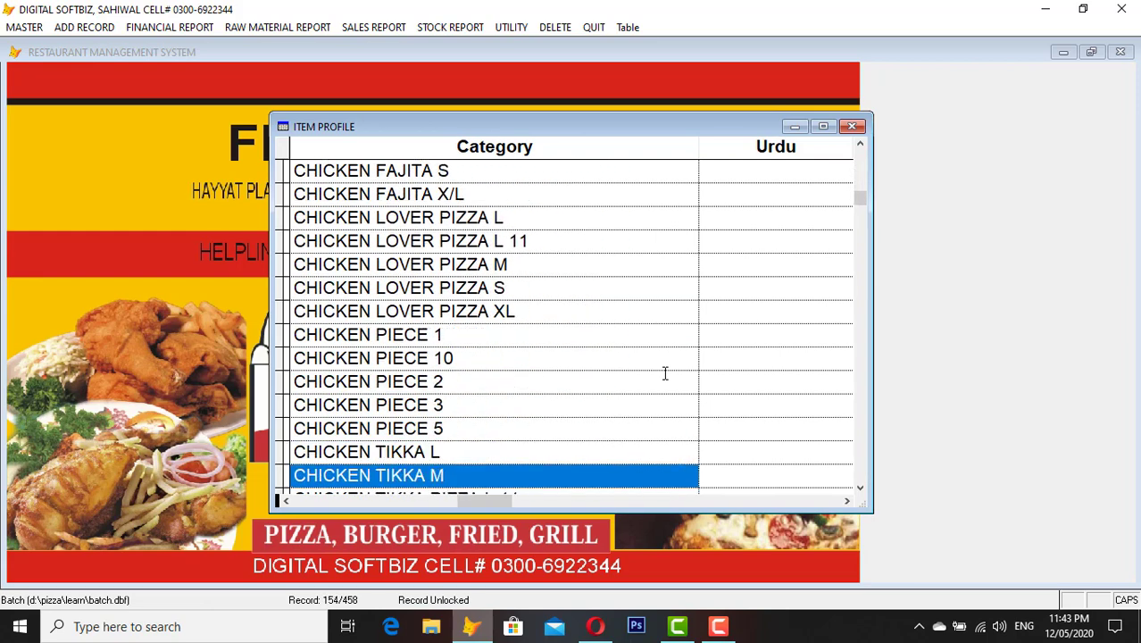
key("Down")
key("Down")
key("Down")
key("Down")
key("Down")
key("Down")
key("Down")
key("Down")
key("Down")
key("Down")
key("Down")
key("Down")
key("Down")
key("Down")
key("Down")
key("Down")
key("Down")
key("Down")
key("Down")
key("Down")
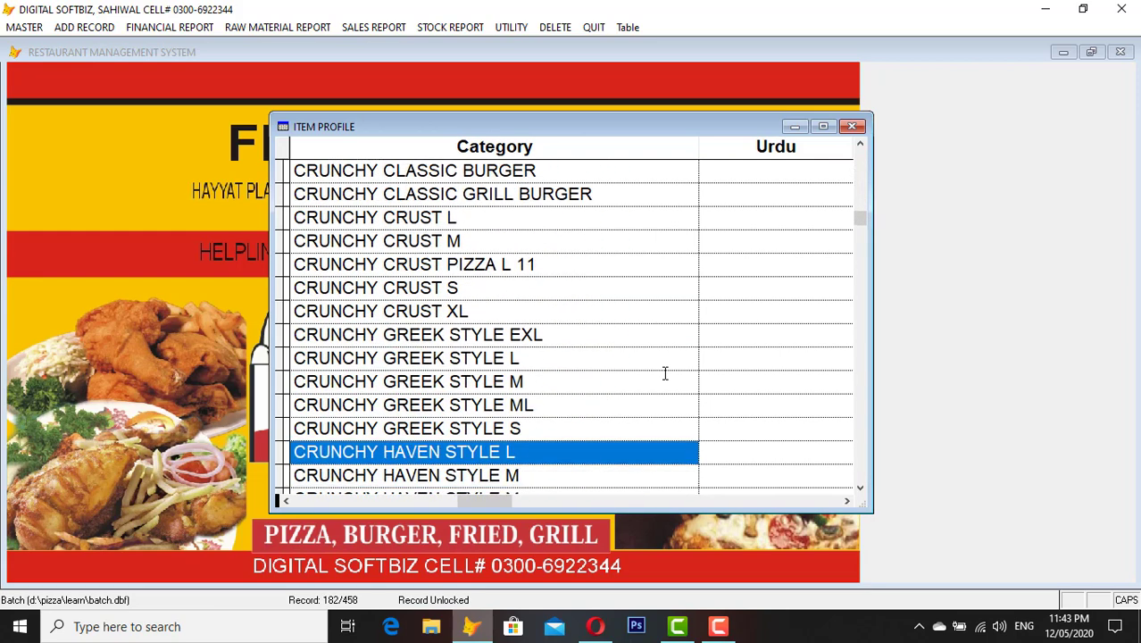
key("Down")
key("Down")
key("Down")
key("Down")
key("Down")
key("Down")
key("Down")
key("Down")
key("Down")
key("Down")
key("Down")
key("Escape")
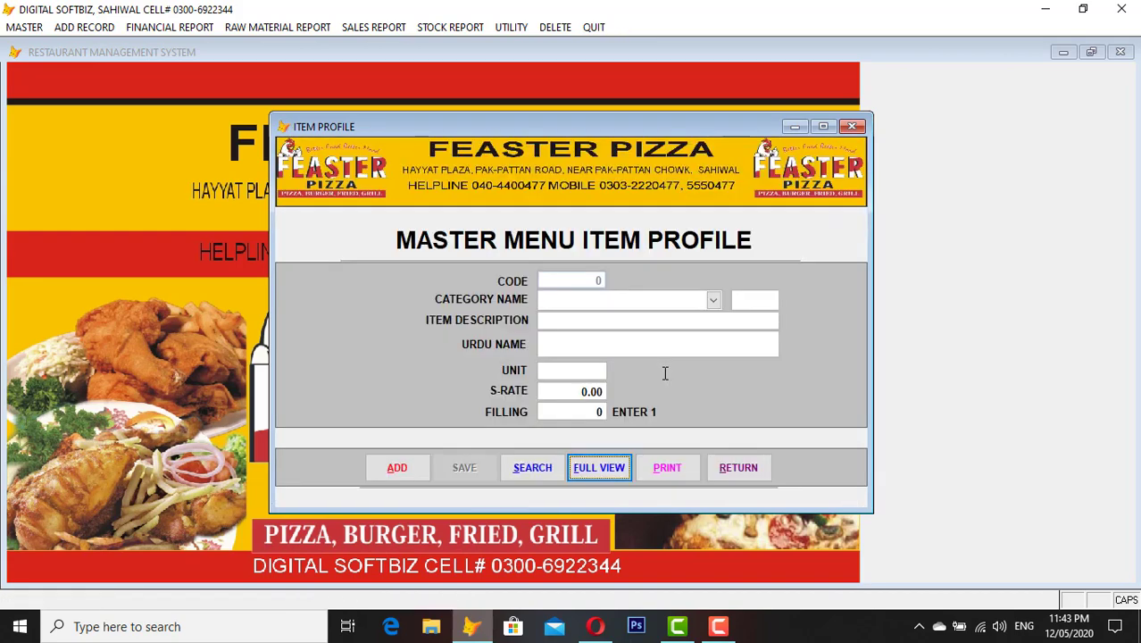
Start a new menu item record and assign it to the BURGER,S category
left_click(391, 475)
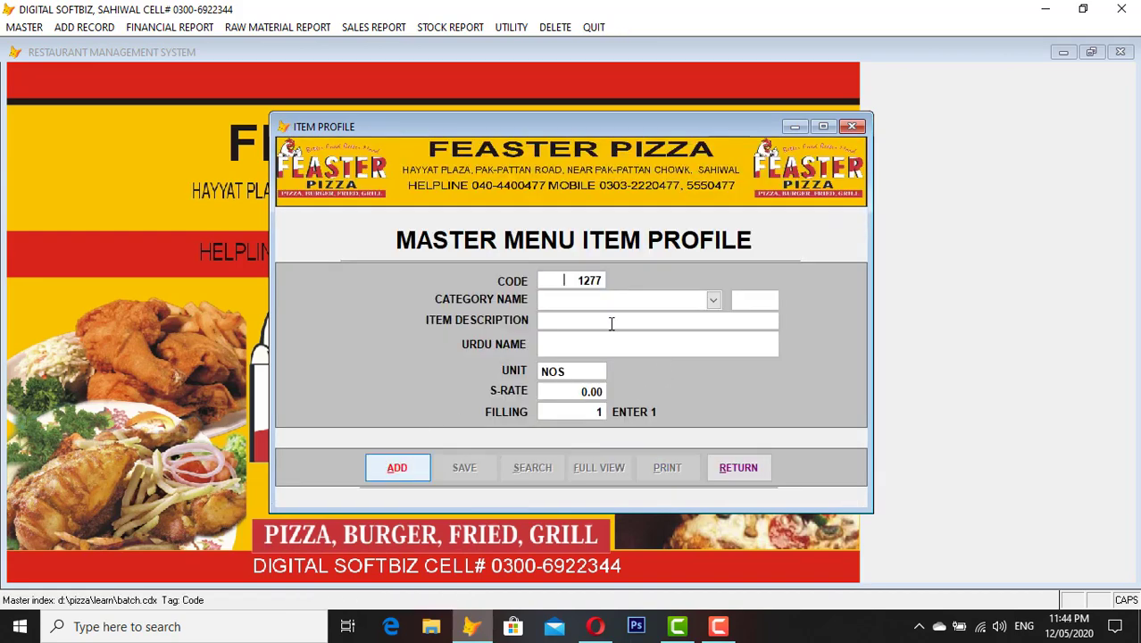
key("Return")
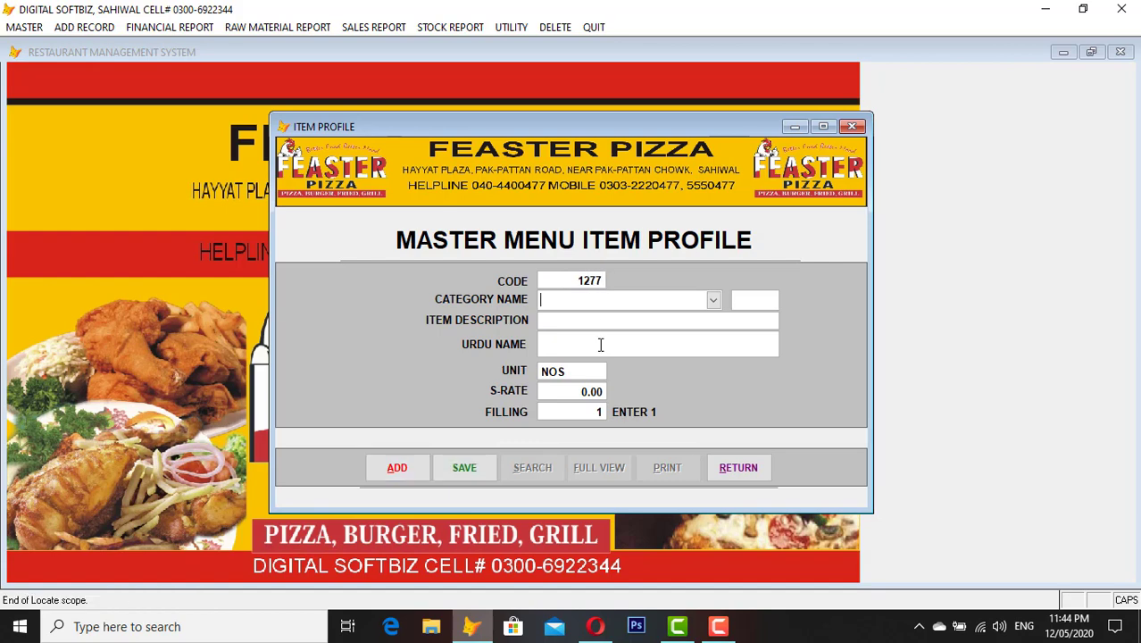
left_click(714, 300)
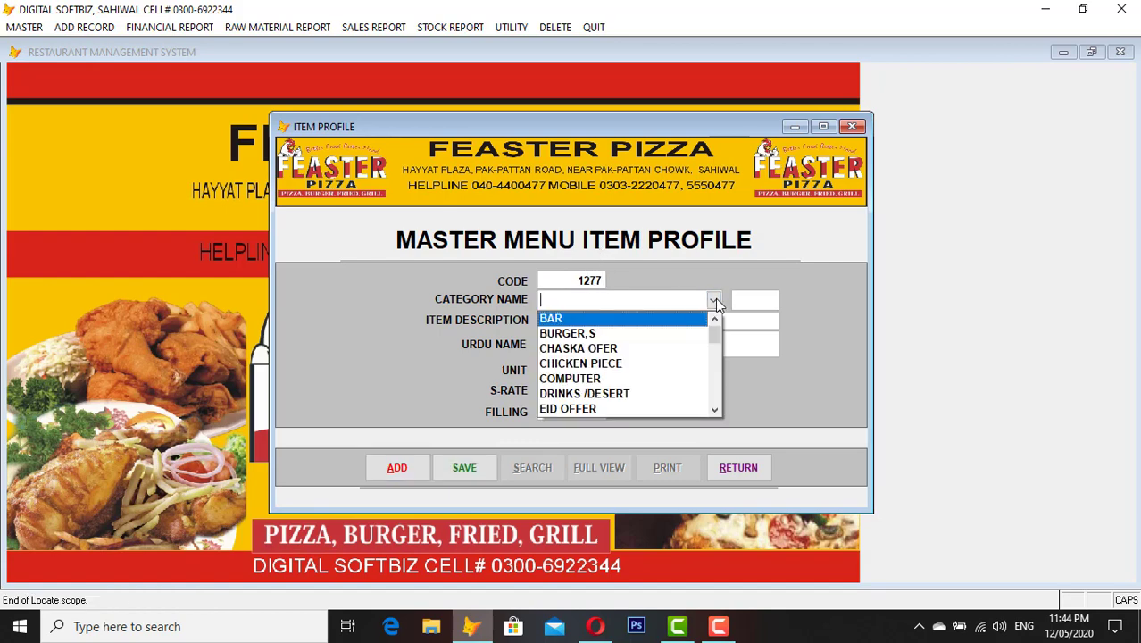
left_click(599, 336)
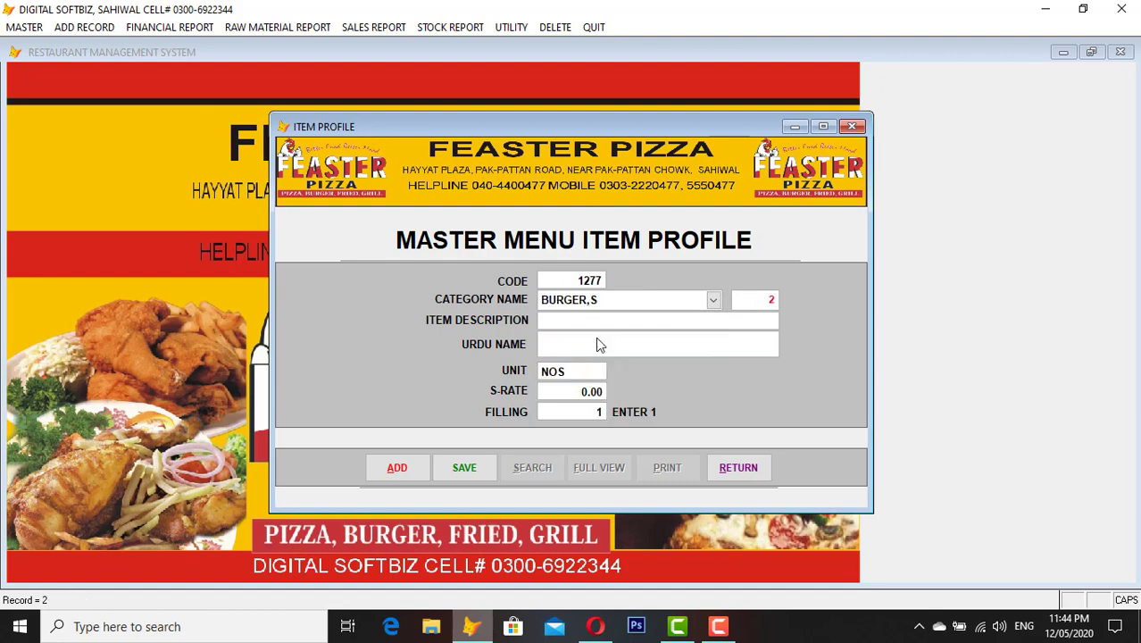
Describe the menu item as BEEF BURGER with a sales rate of 550, save it and close the item profile
left_click(548, 321)
type("BEEF BURGER")
key("Return")
type("550")
key("Return")
key("Return")
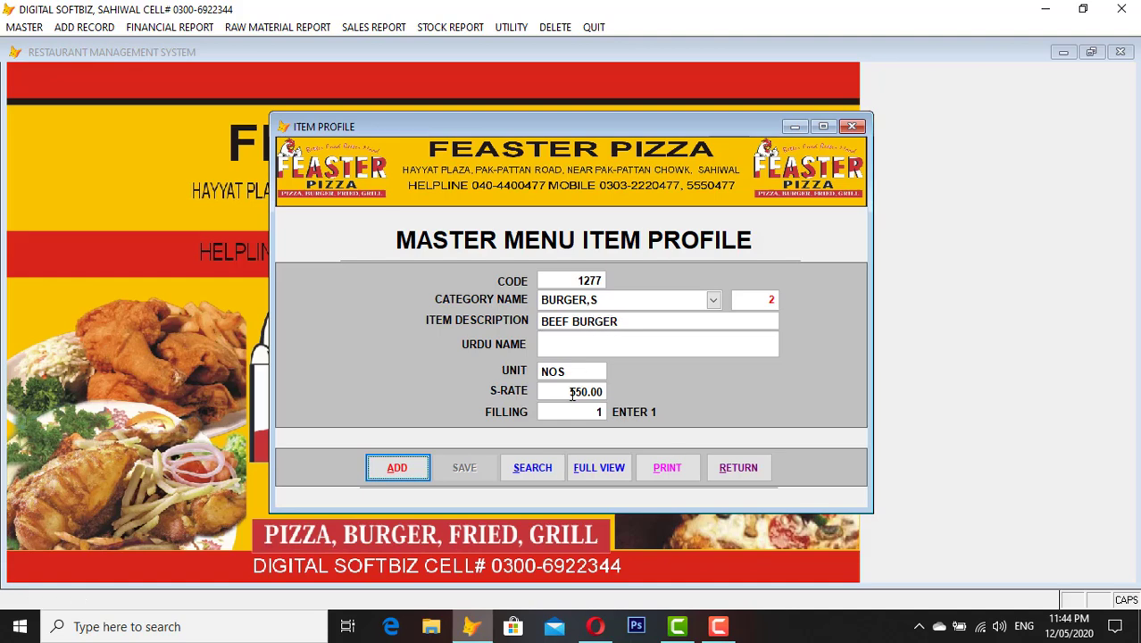
left_click(742, 466)
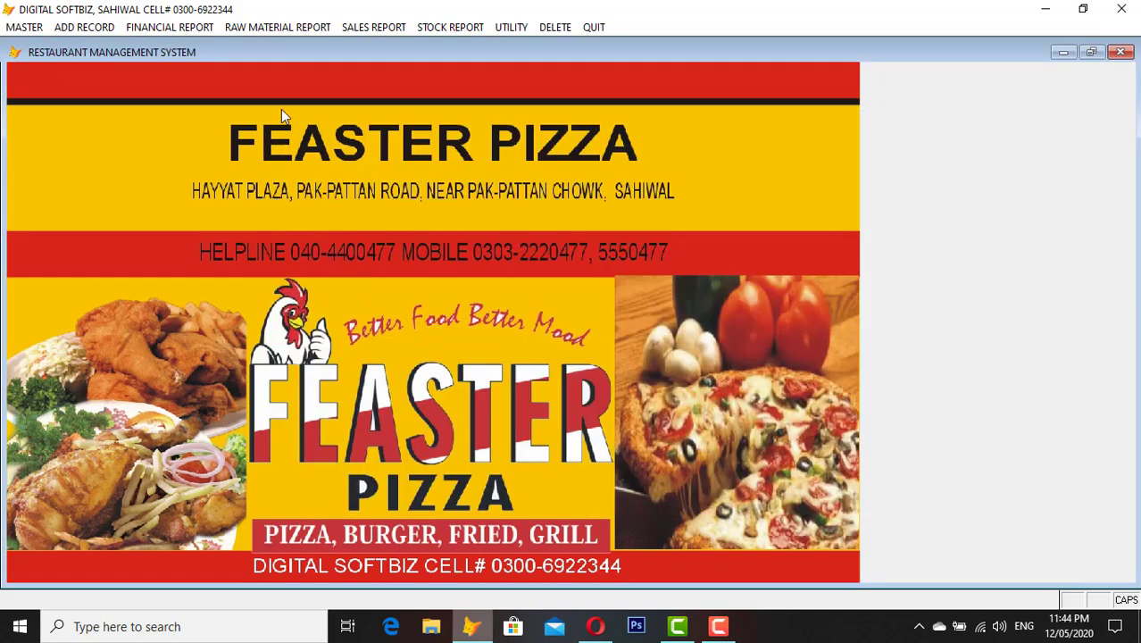
Open the master recipe generator and start a new recipe item with BEEF BURGER as the dish
left_click(32, 28)
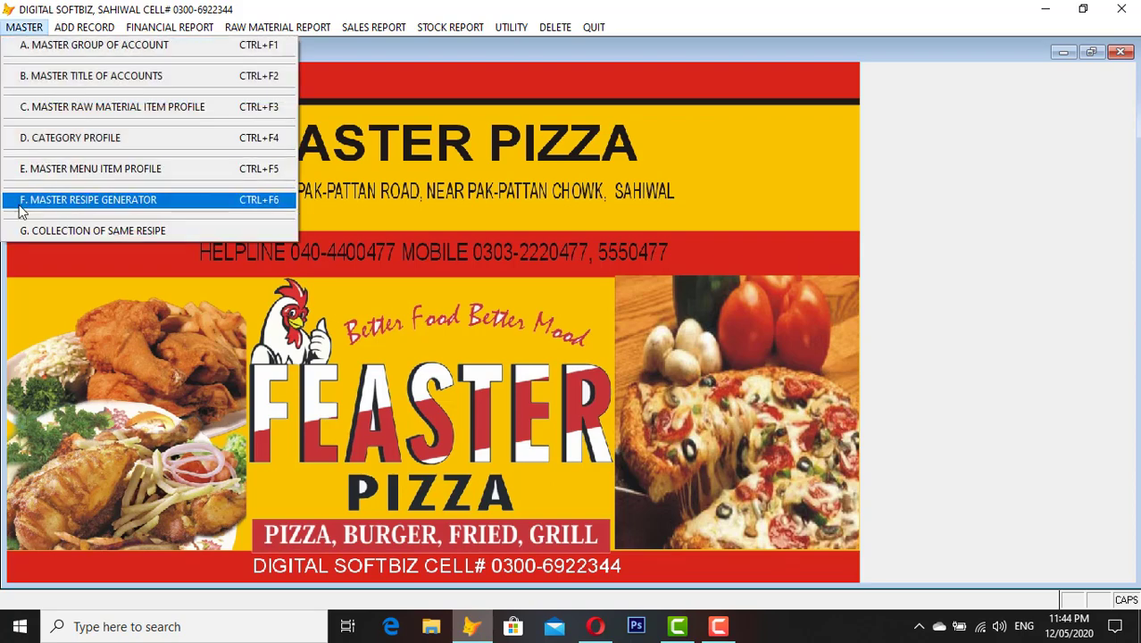
left_click(131, 207)
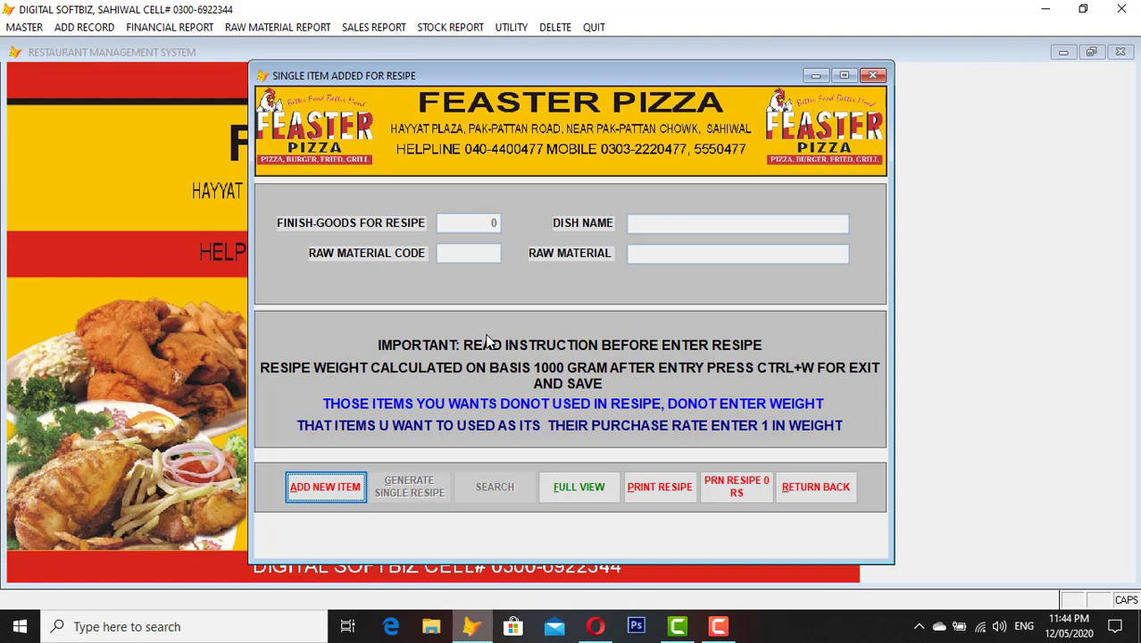
left_click(328, 490)
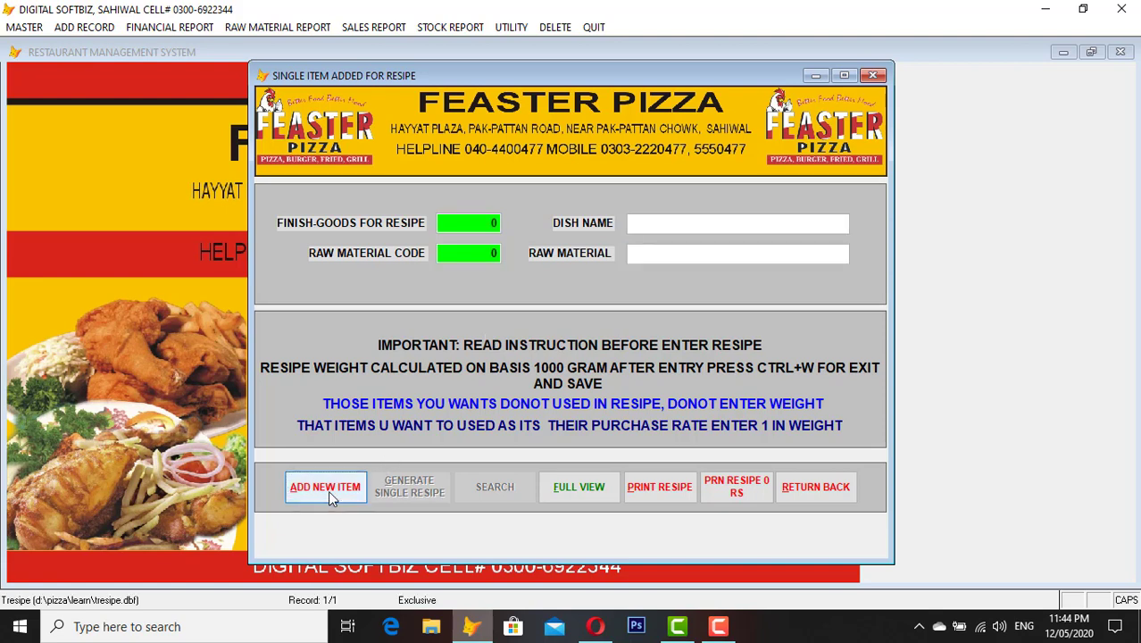
type("BEEF")
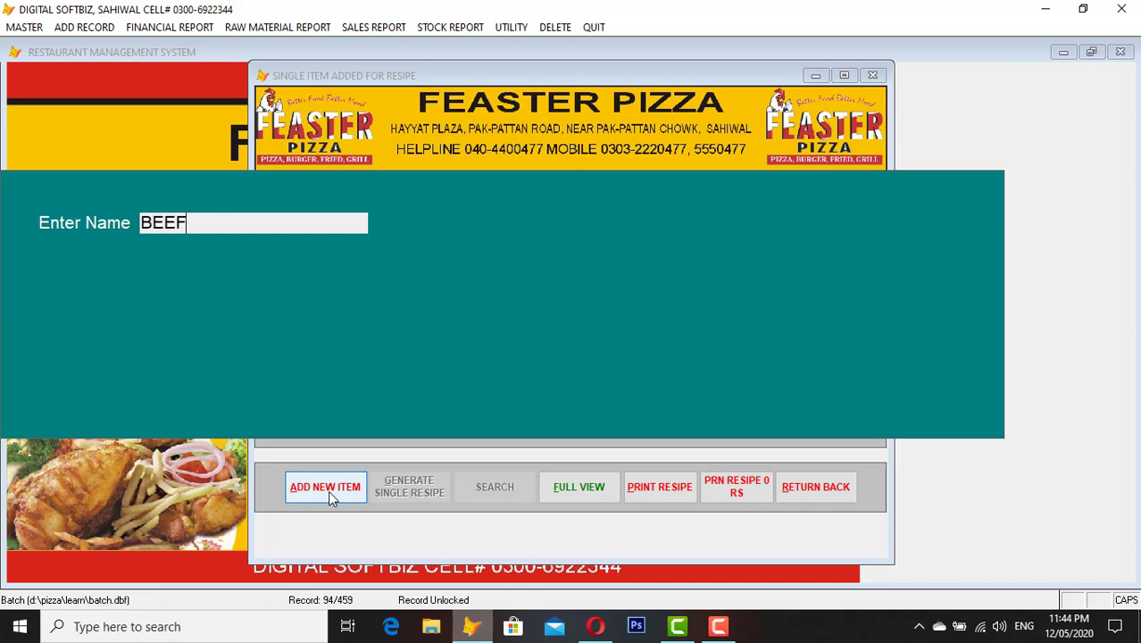
key("Return")
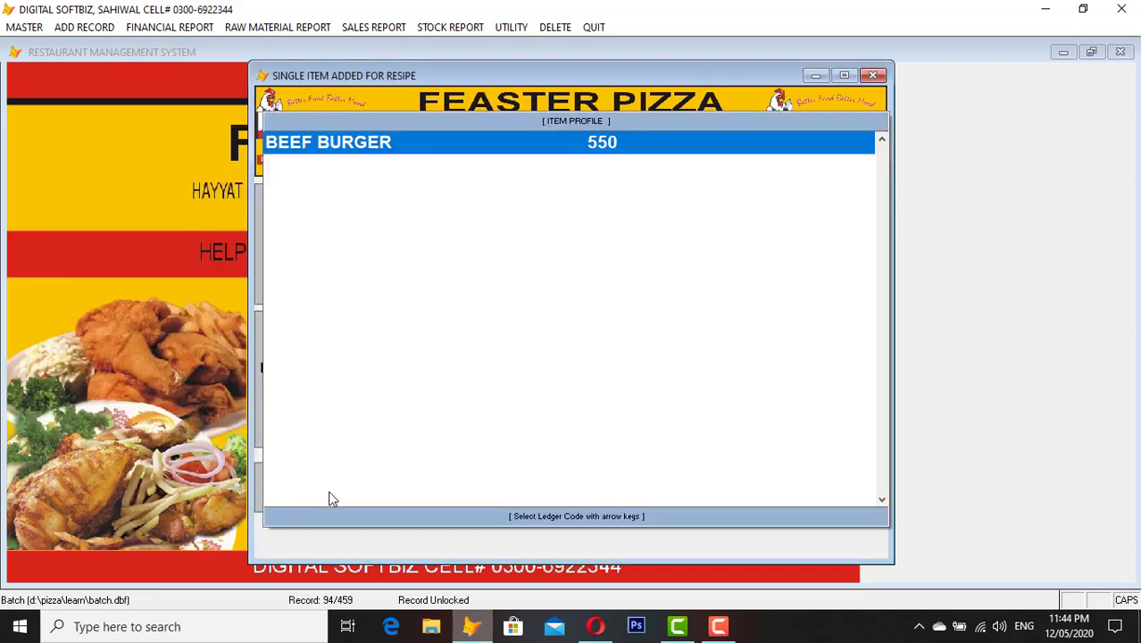
key("Return")
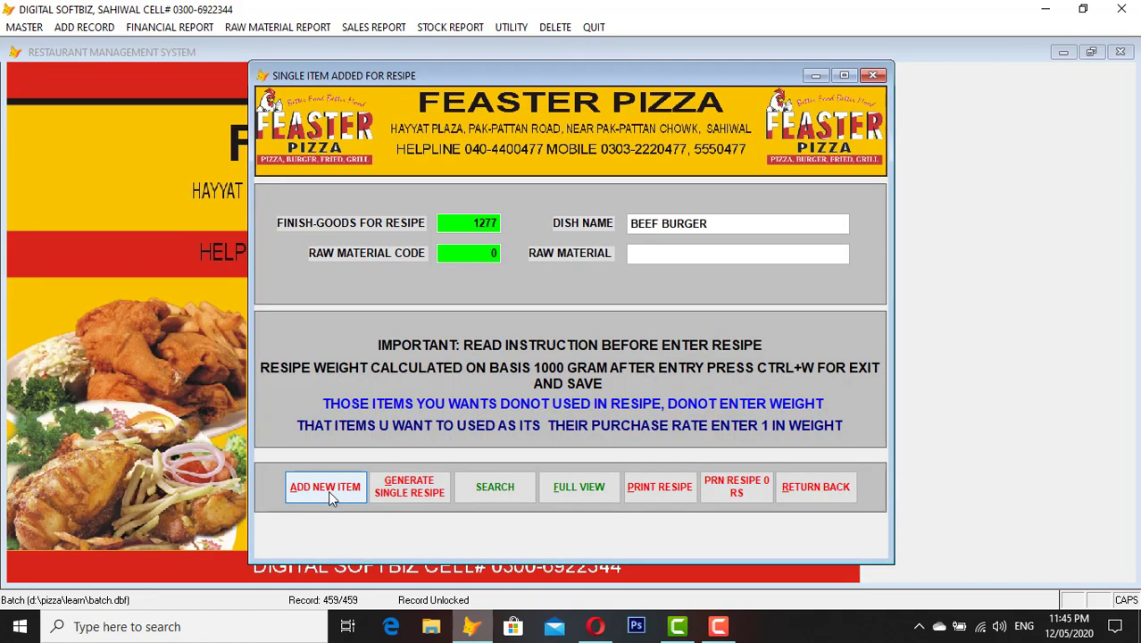
Choose DHANIYA as the raw material for the BEEF BURGER recipe
left_click(328, 490)
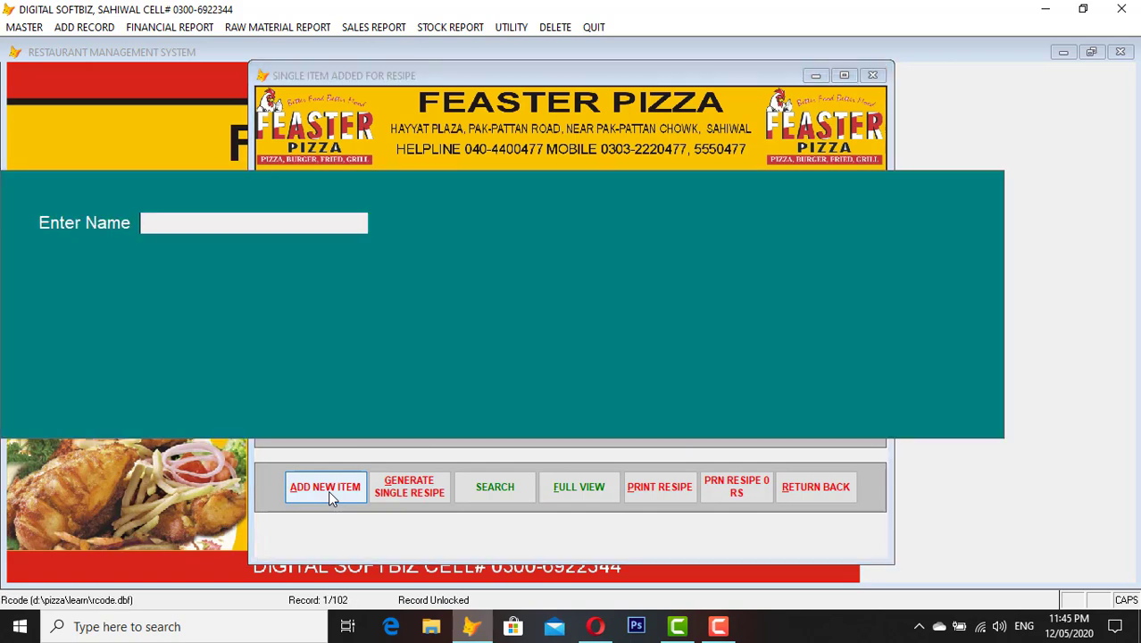
type("DHA")
key("Return")
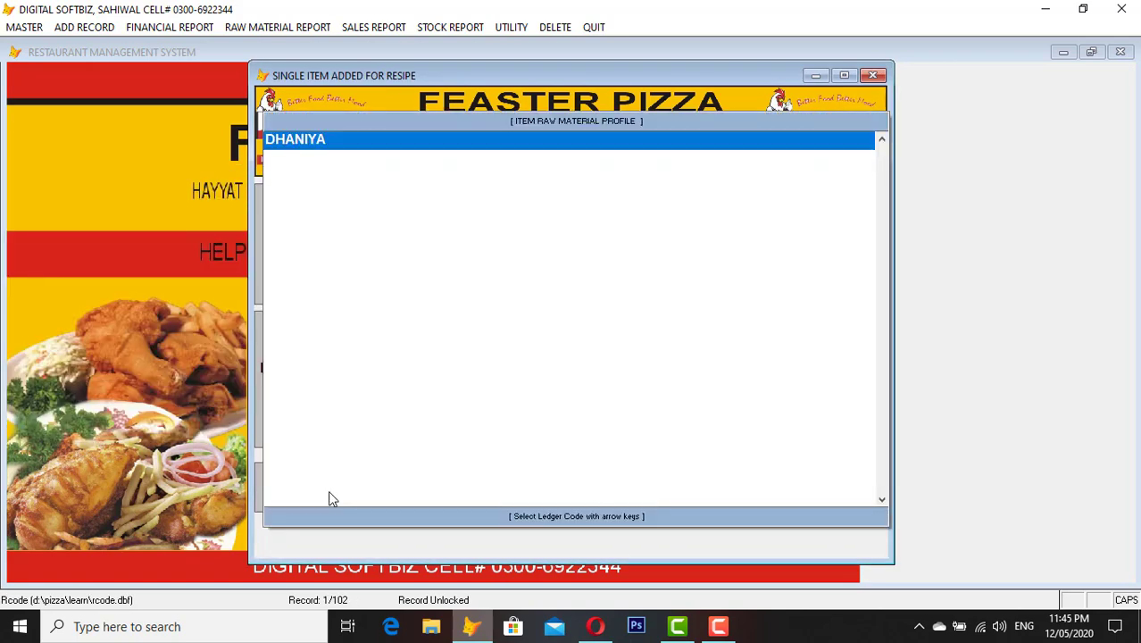
key("Return")
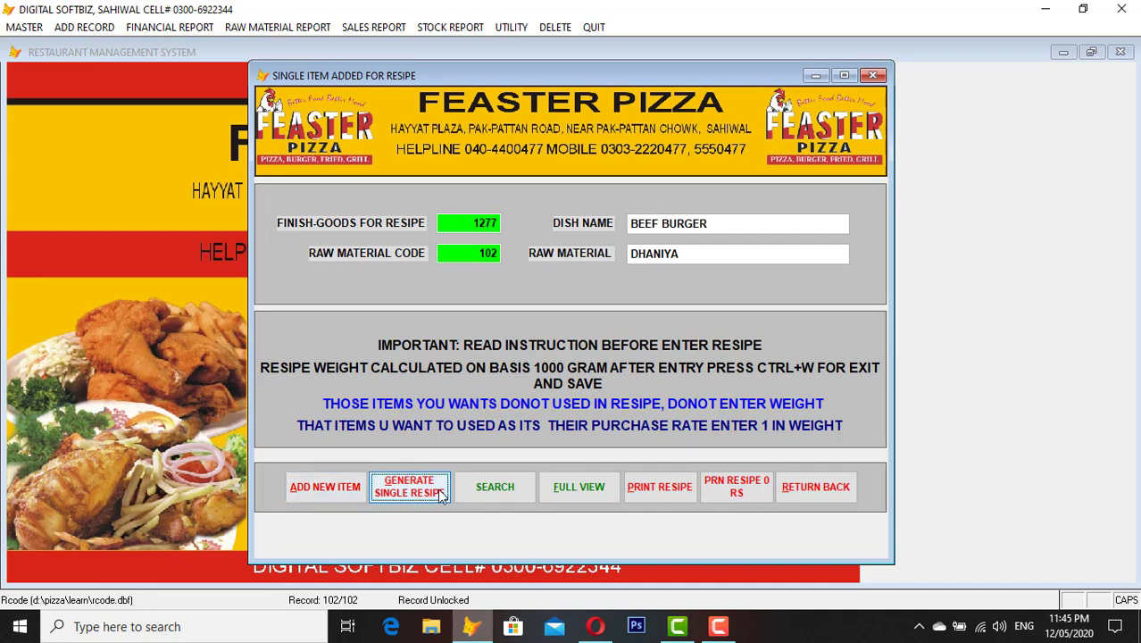
Generate the single recipe entry for DHANIYA, set its weight to 20 grams and save the recipe table
left_click(409, 487)
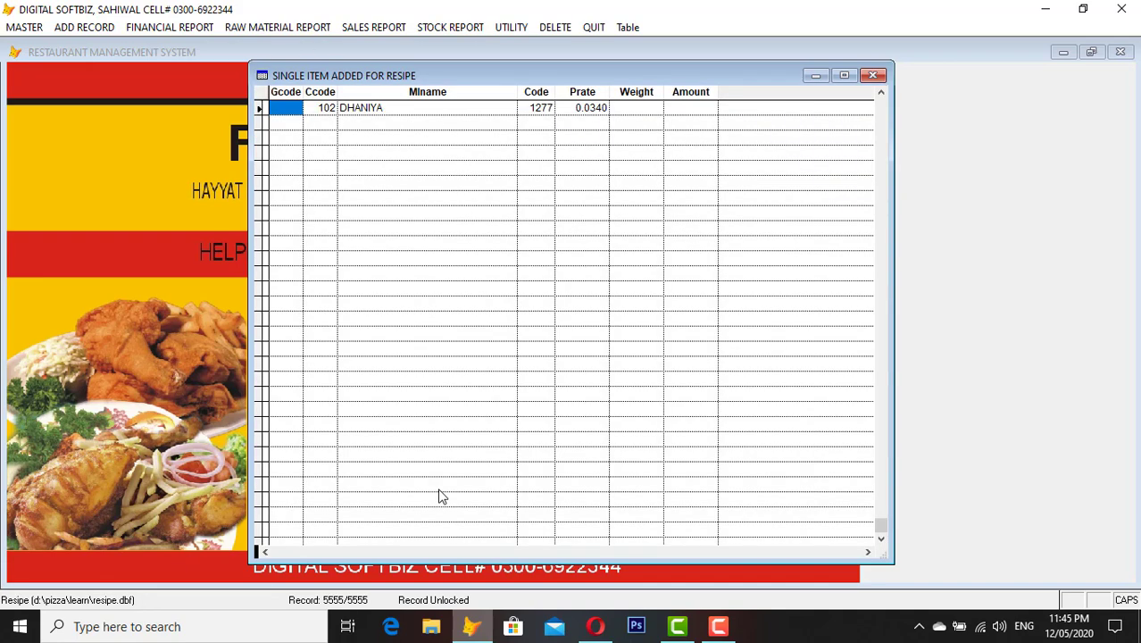
key("Return")
key("Return")
key("Return")
key("Return")
key("Return")
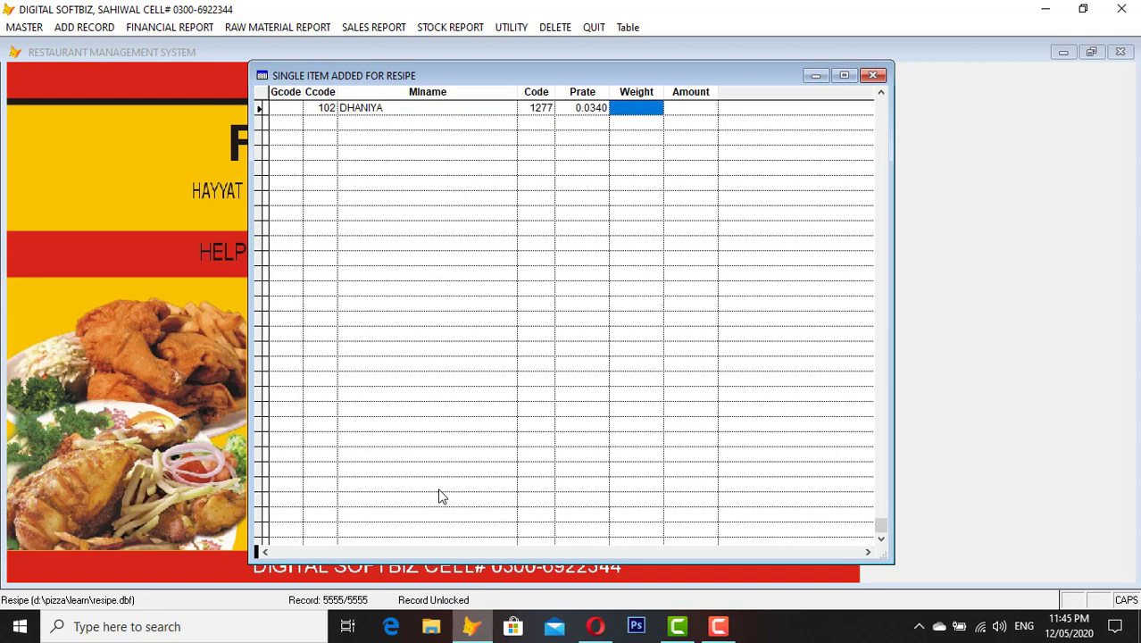
type("20")
key("Return")
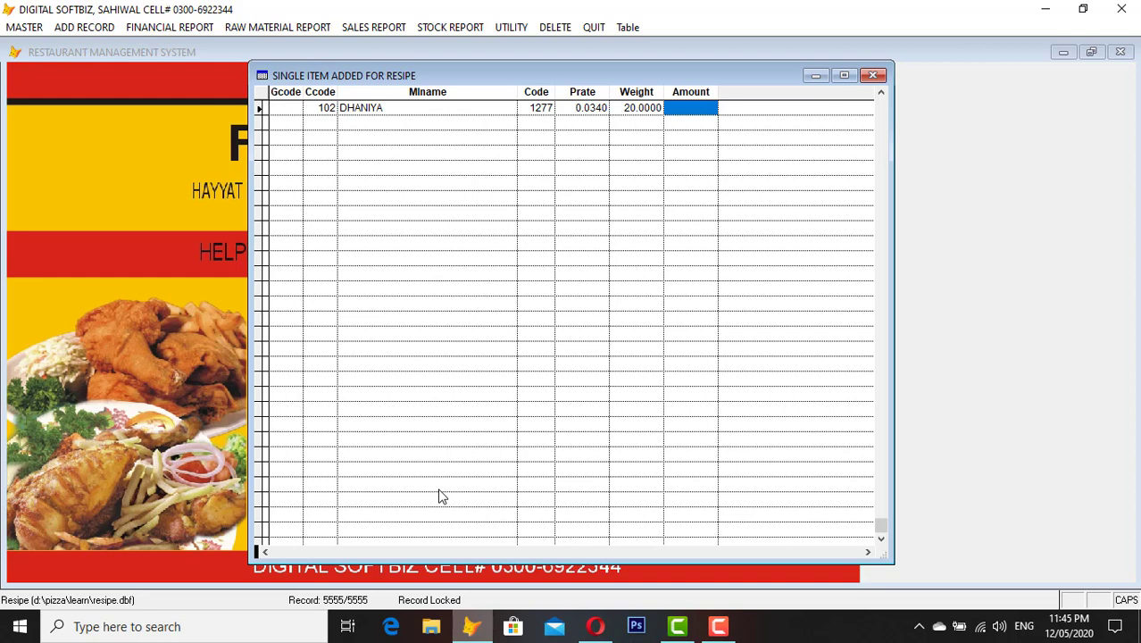
key("shift+Tab")
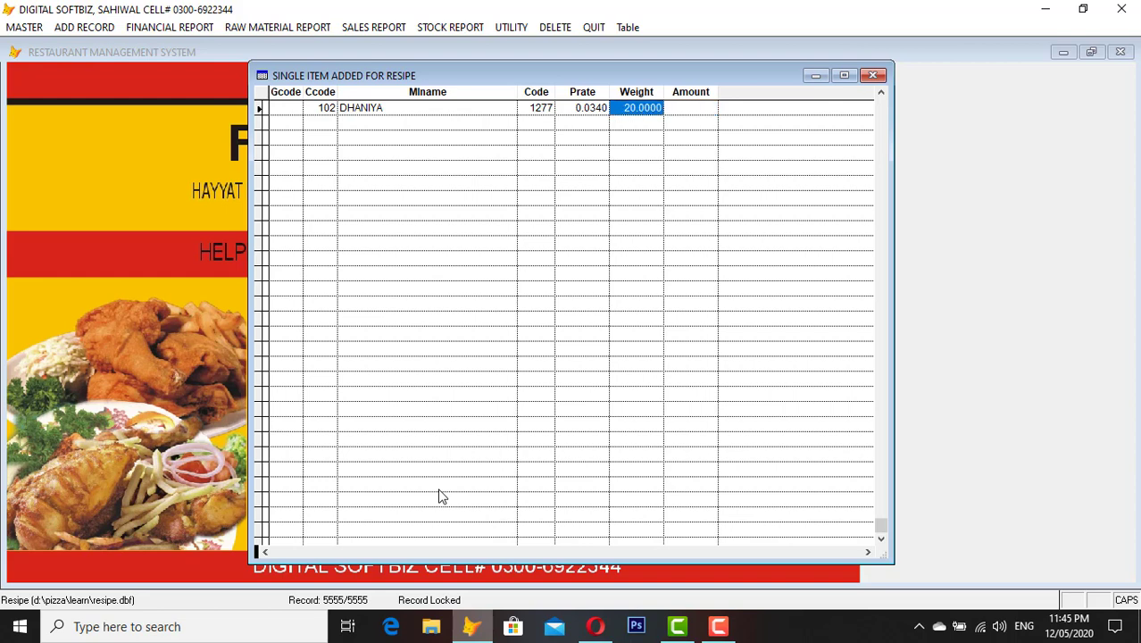
key("Tab")
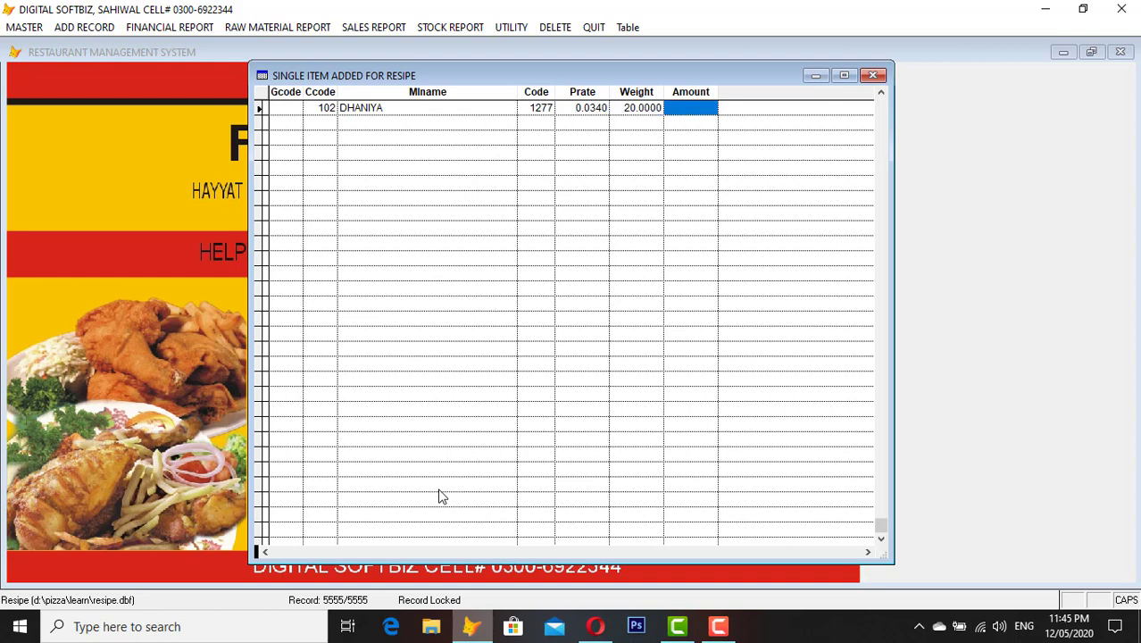
key("ctrl+w")
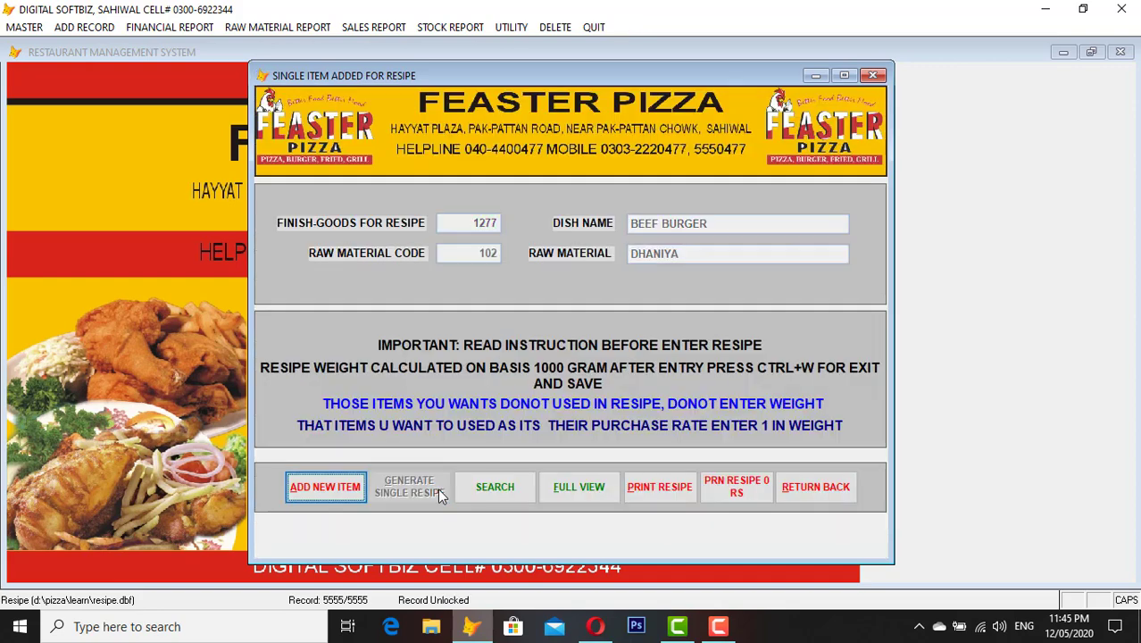
Add another recipe item with BEEF BURGER as the dish and BEEF as the raw material
left_click(352, 492)
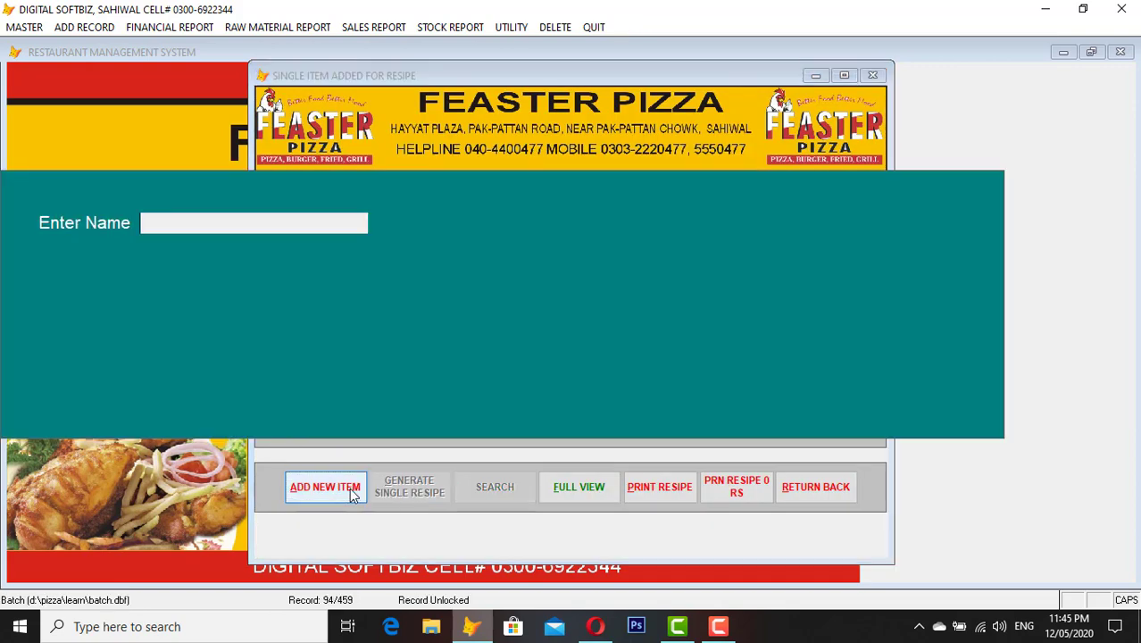
type("BEEF")
key("Return")
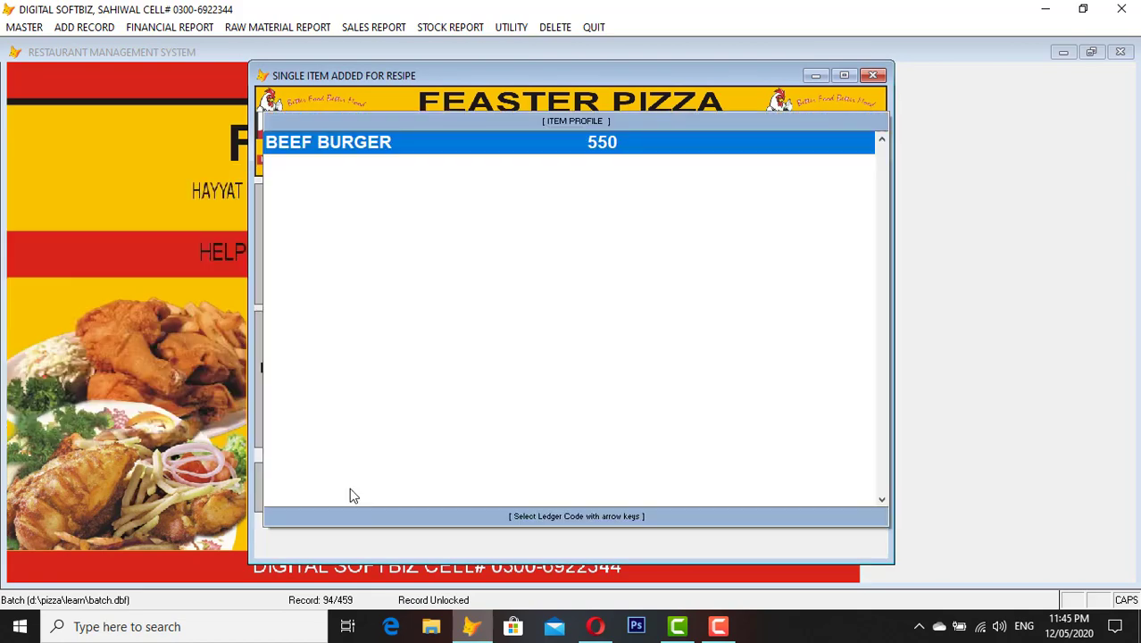
key("Return")
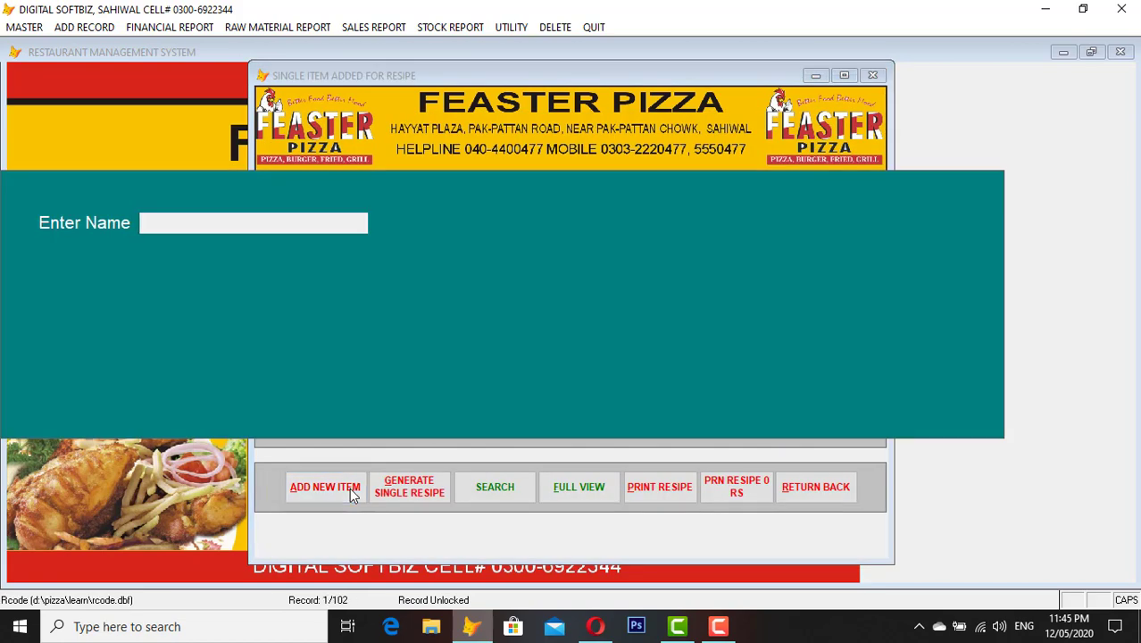
type("BEEF")
key("Return")
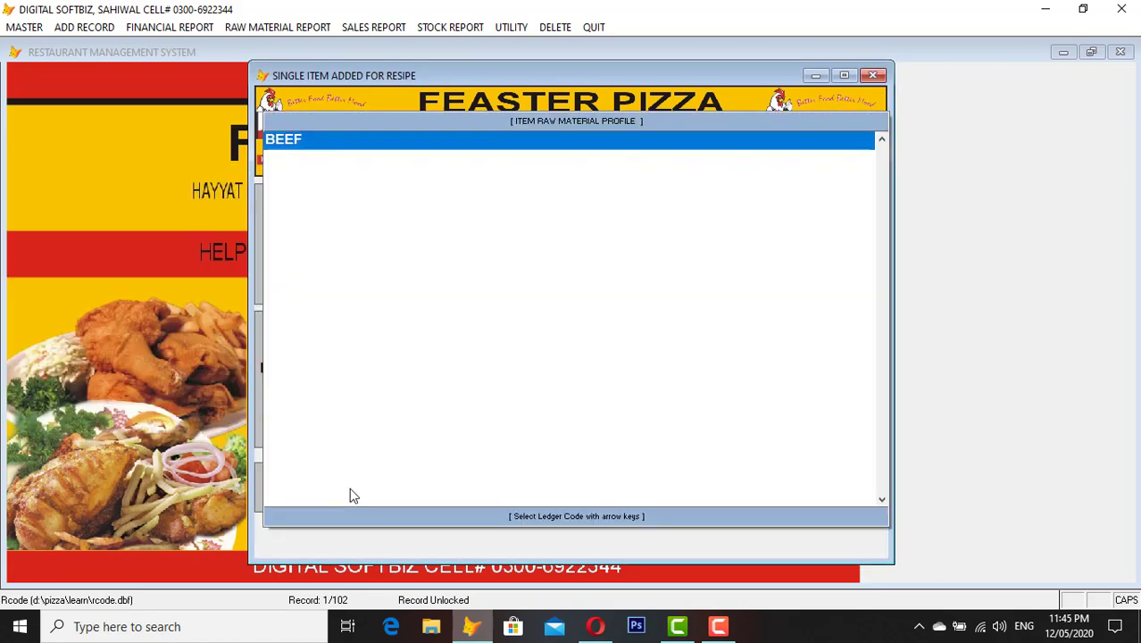
key("Return")
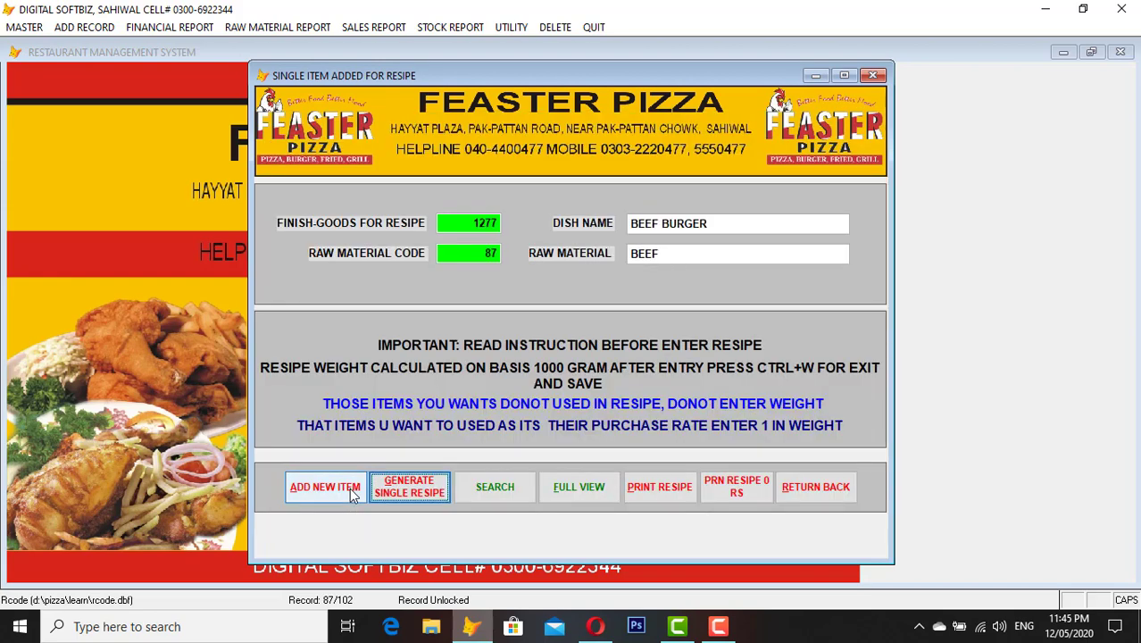
Generate the single recipe entry for BEEF, set its weight to 200 grams and save the recipe table
key("Return")
key("Return")
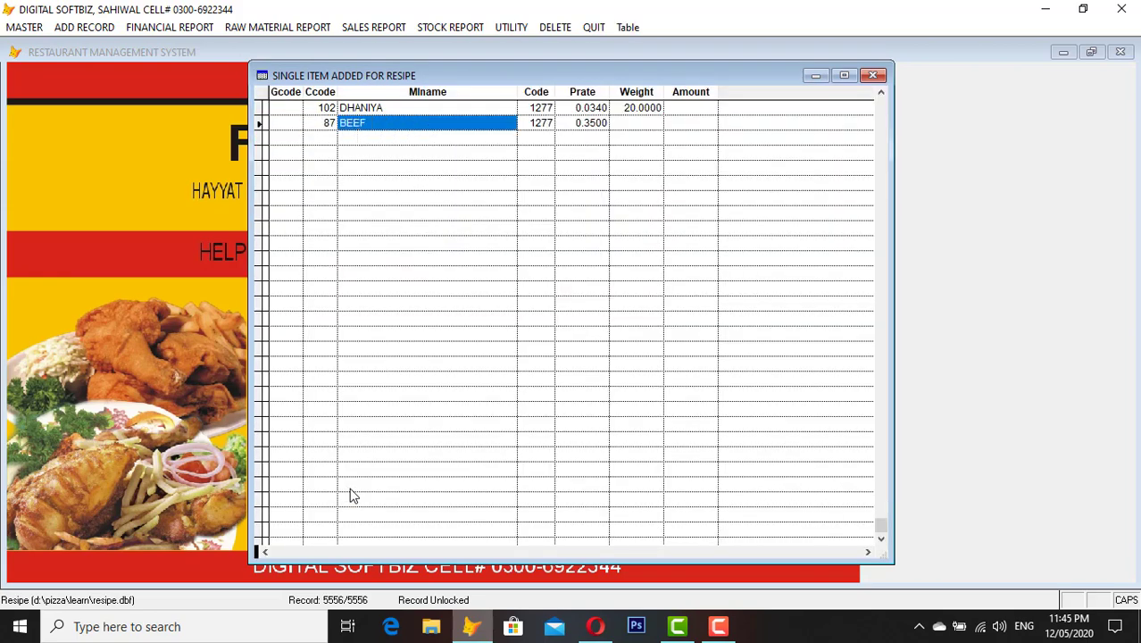
key("Return")
key("Return")
type("200")
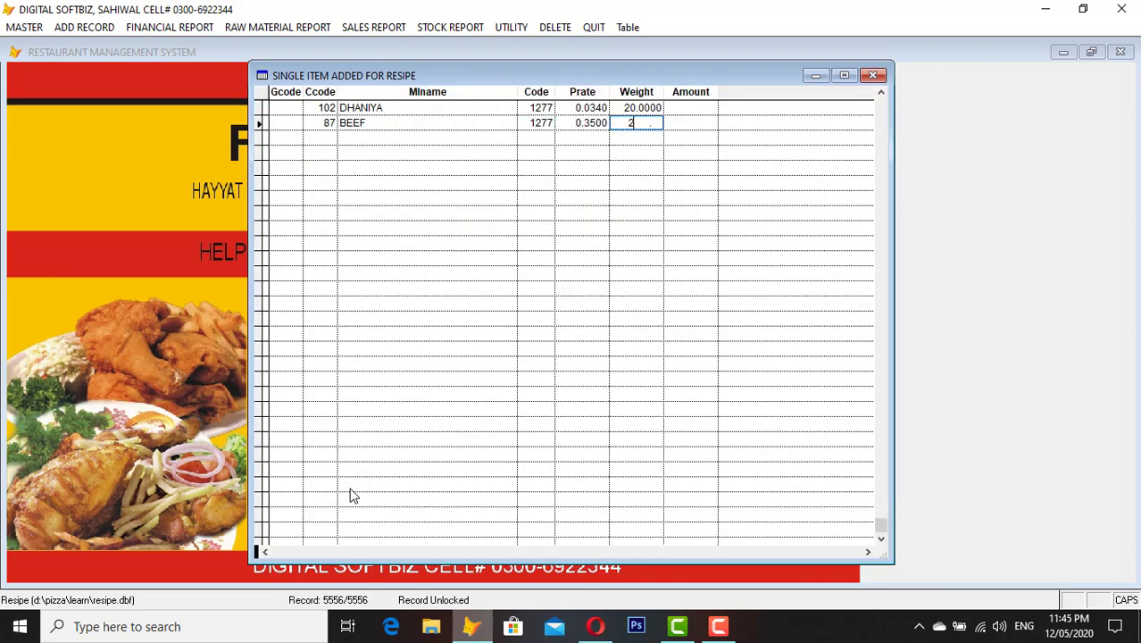
key("Return")
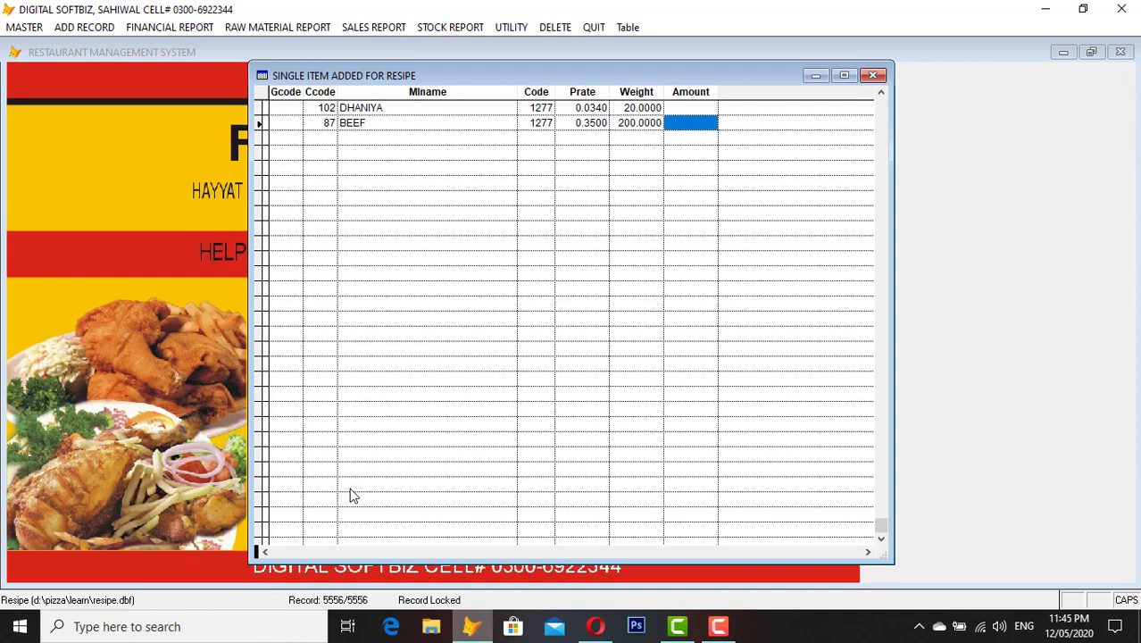
key("ctrl+w")
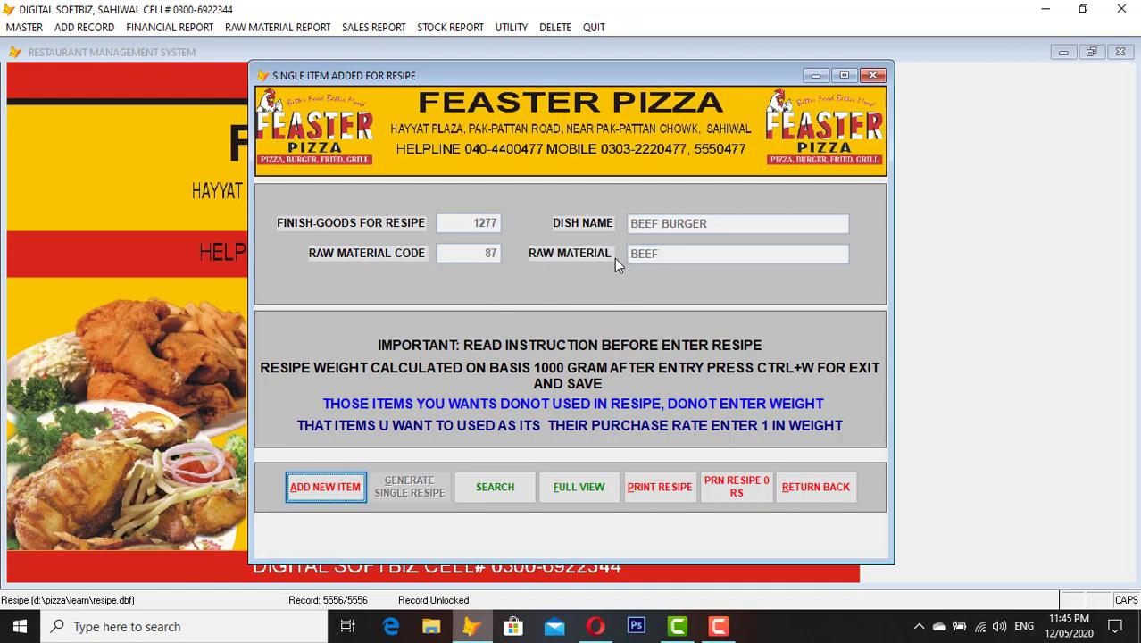
Preview the recipe weight and cost report on screen and examine the first page's recipe entries
left_click(669, 488)
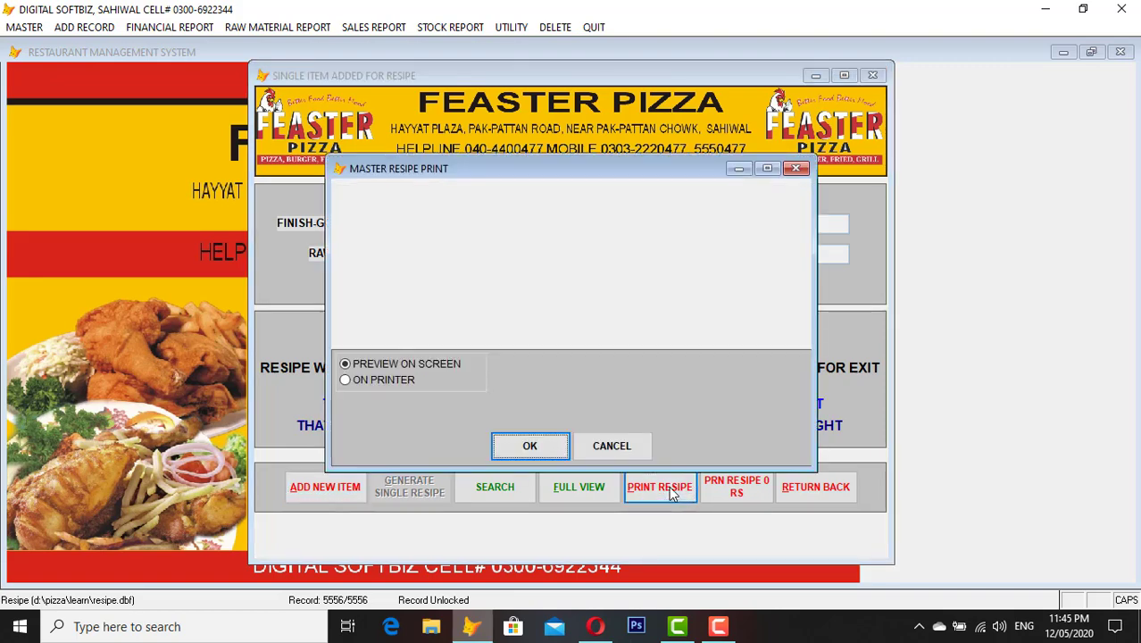
key("Return")
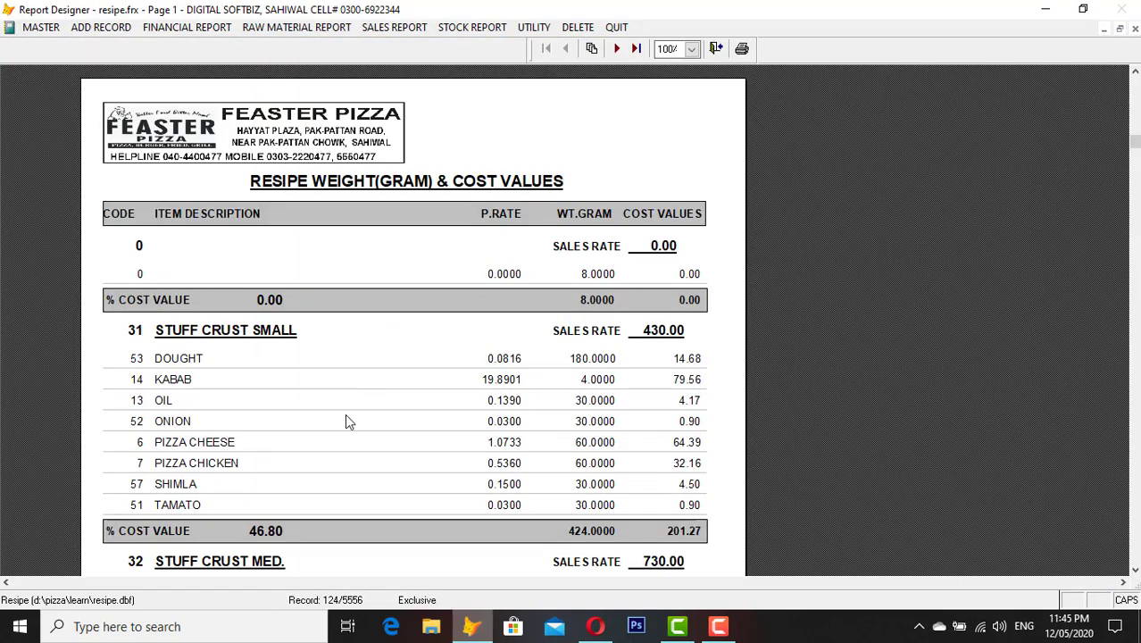
left_click(234, 407)
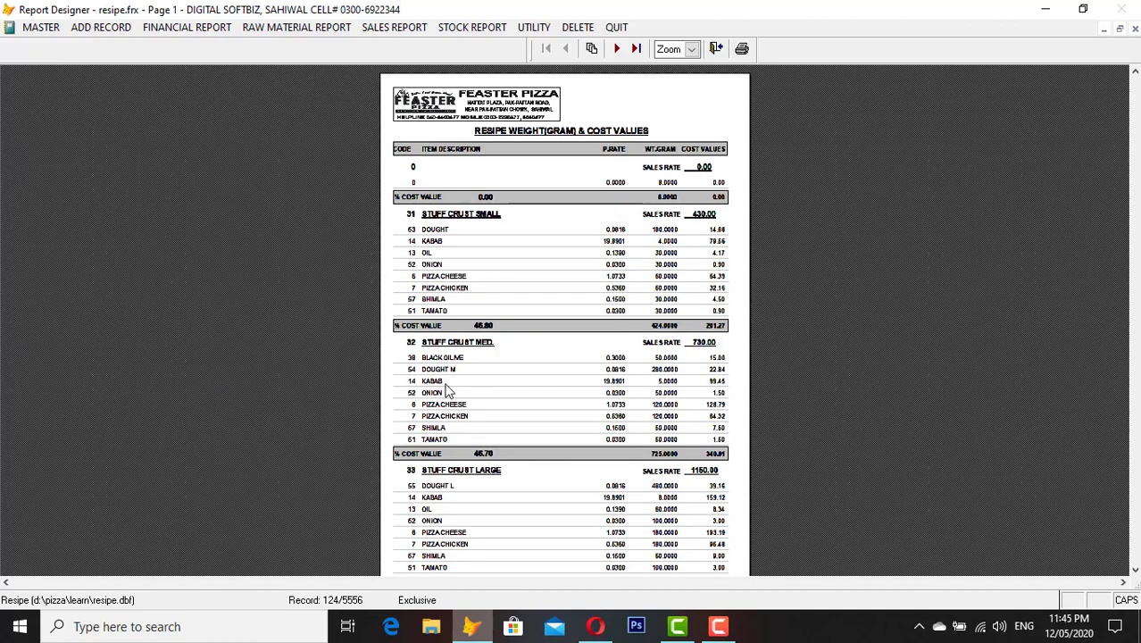
left_click(509, 428)
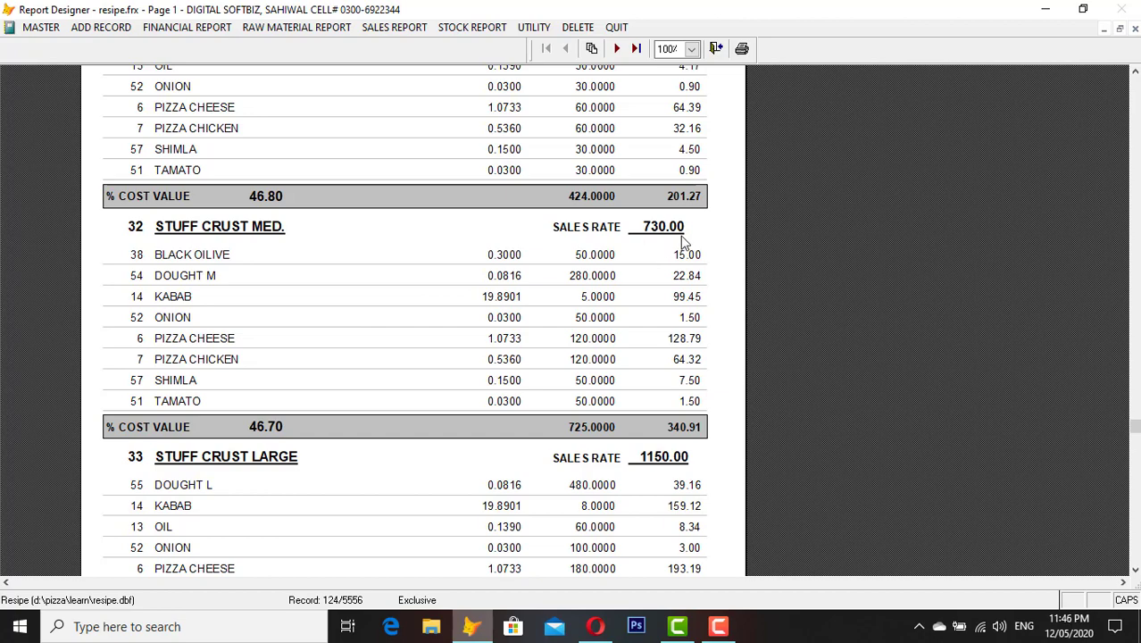
Check the BEEF BURGER recipe's ingredient weights and costs on the last pages of the report, and close the preview
left_click(635, 49)
left_click(429, 218)
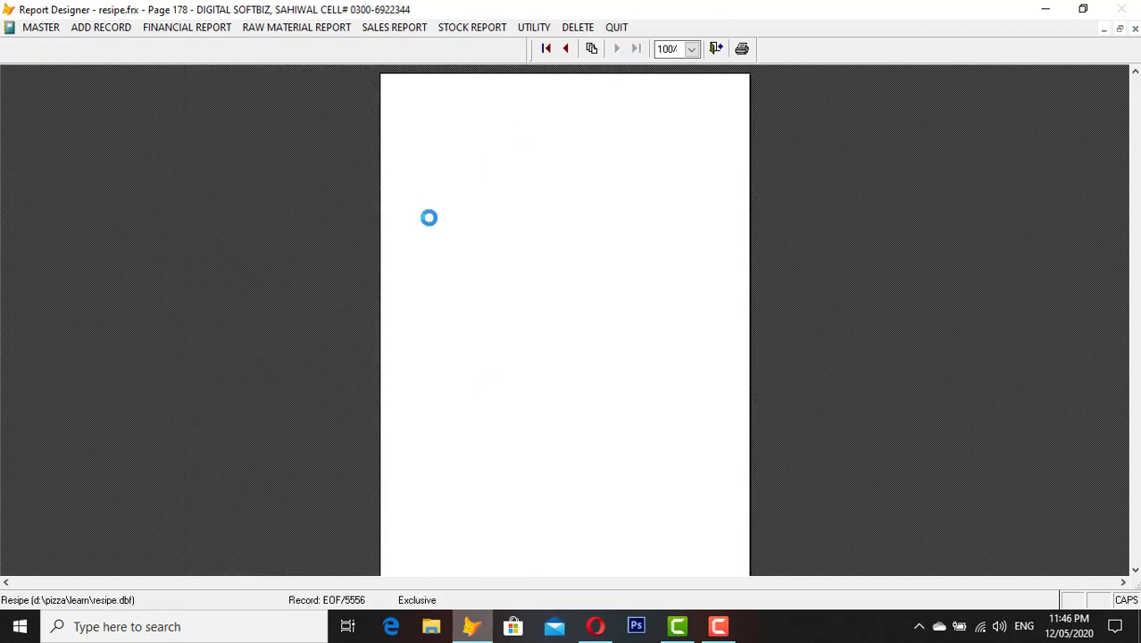
left_click(565, 48)
left_click(561, 541)
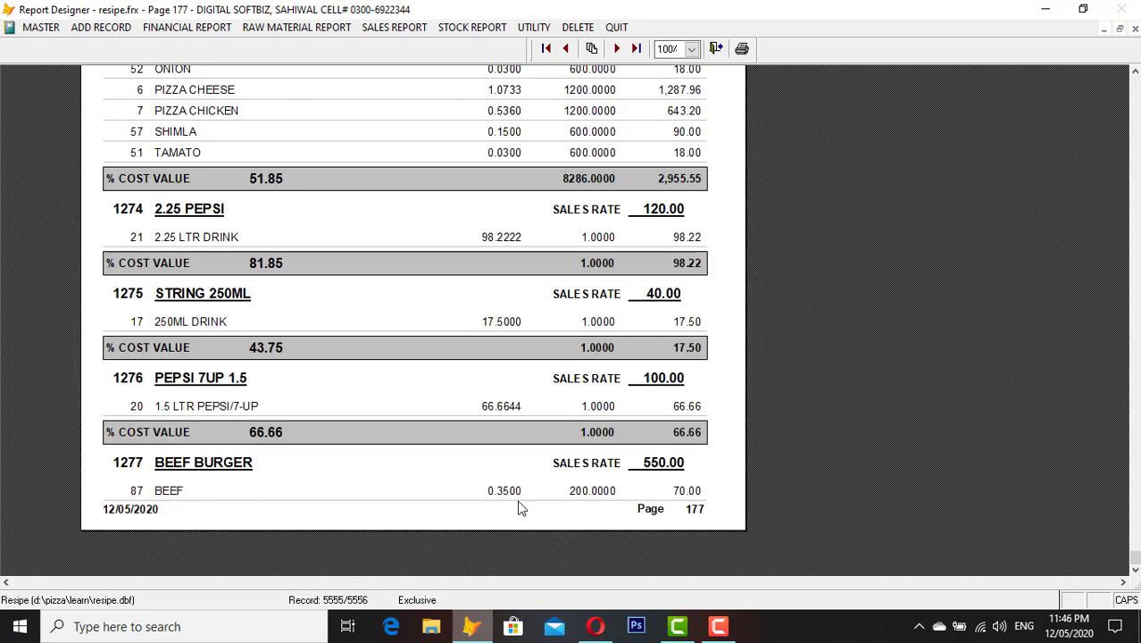
left_click(612, 51)
left_click(637, 146)
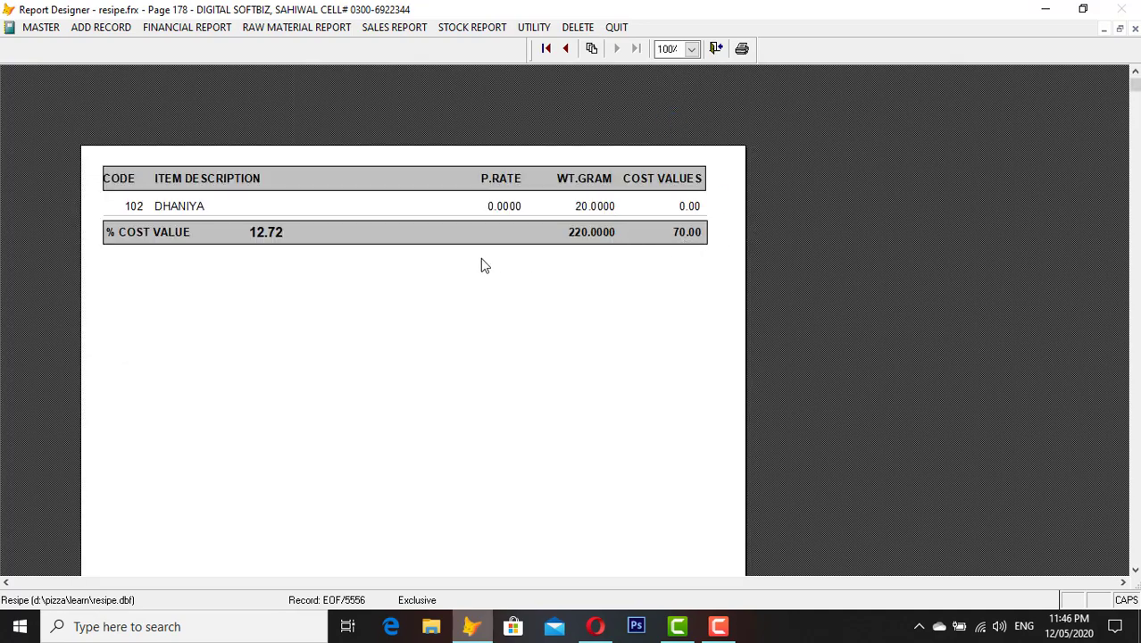
left_click(268, 239)
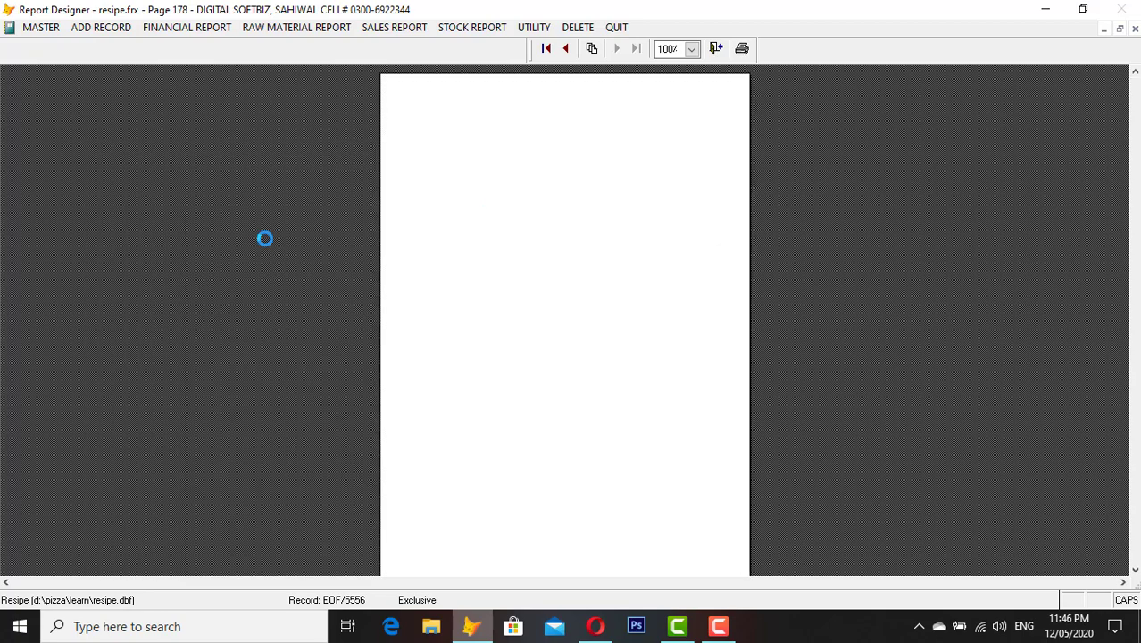
key("Escape")
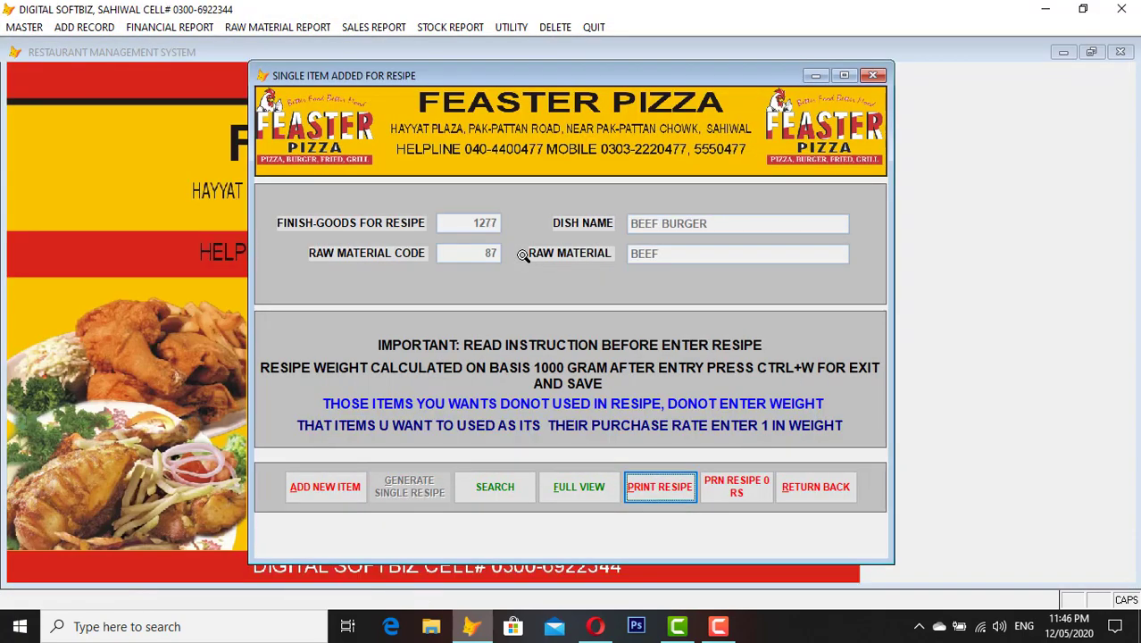
Leave the single recipe item form and open the all-table billing form with recipe
left_click(798, 487)
left_click(87, 27)
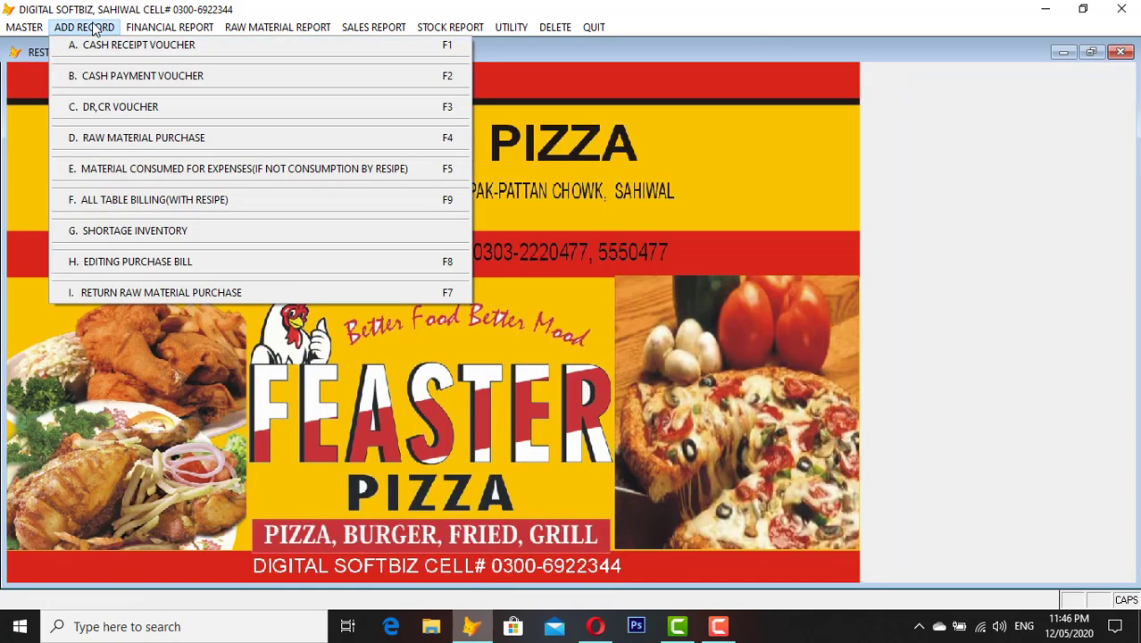
left_click(27, 27)
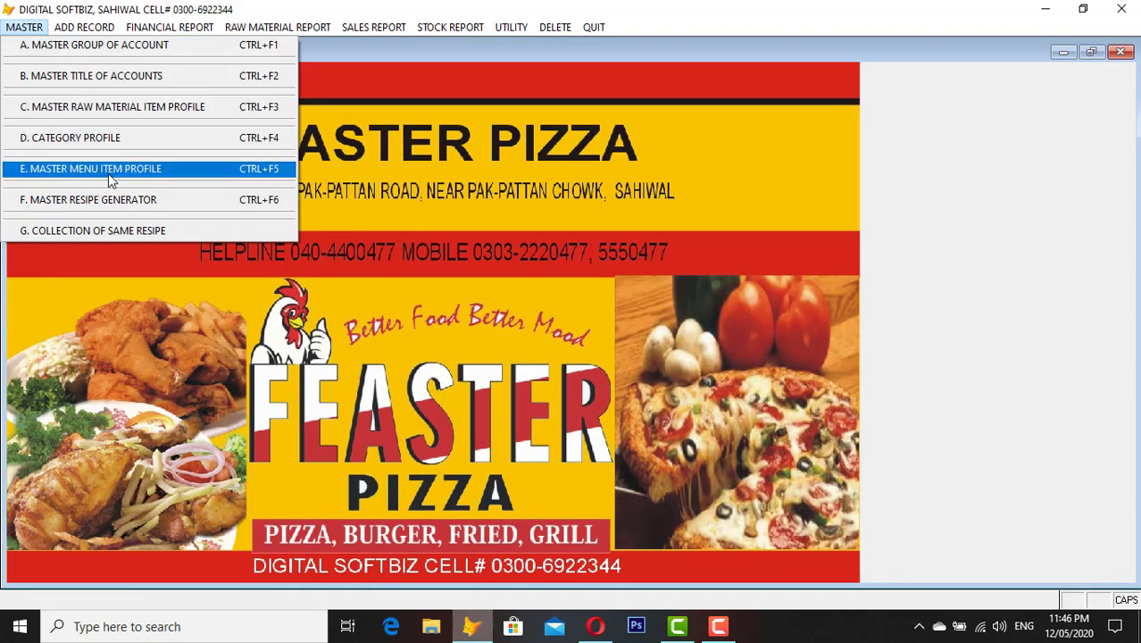
mouse_move(98, 31)
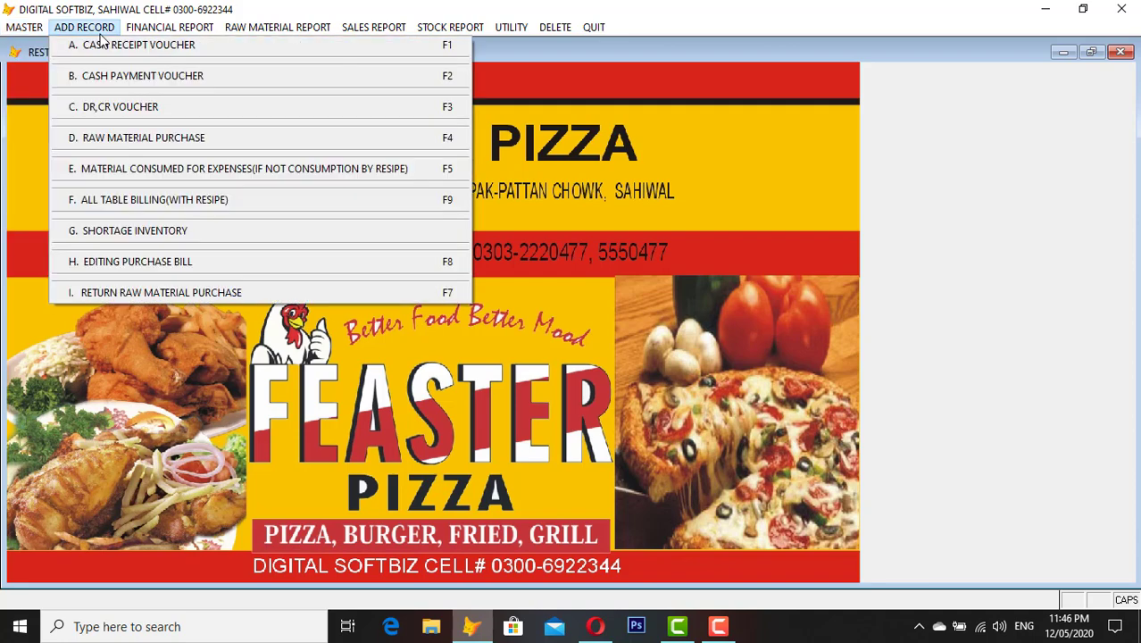
left_click(196, 202)
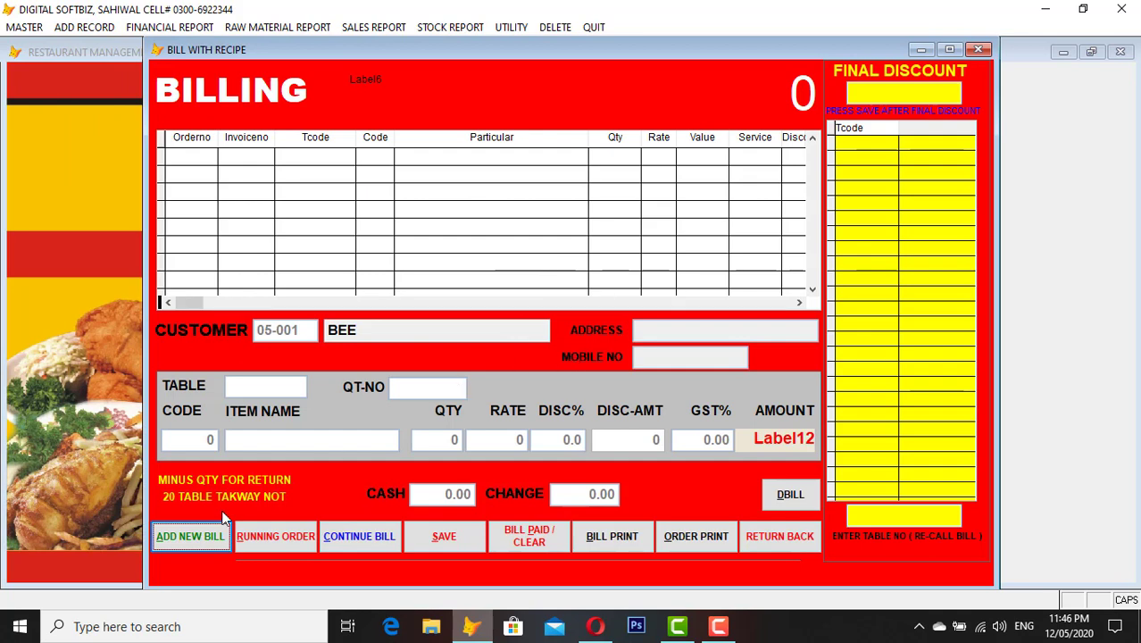
Start a new bill for the COUNTER SALES 1 customer at table T1
left_click(203, 535)
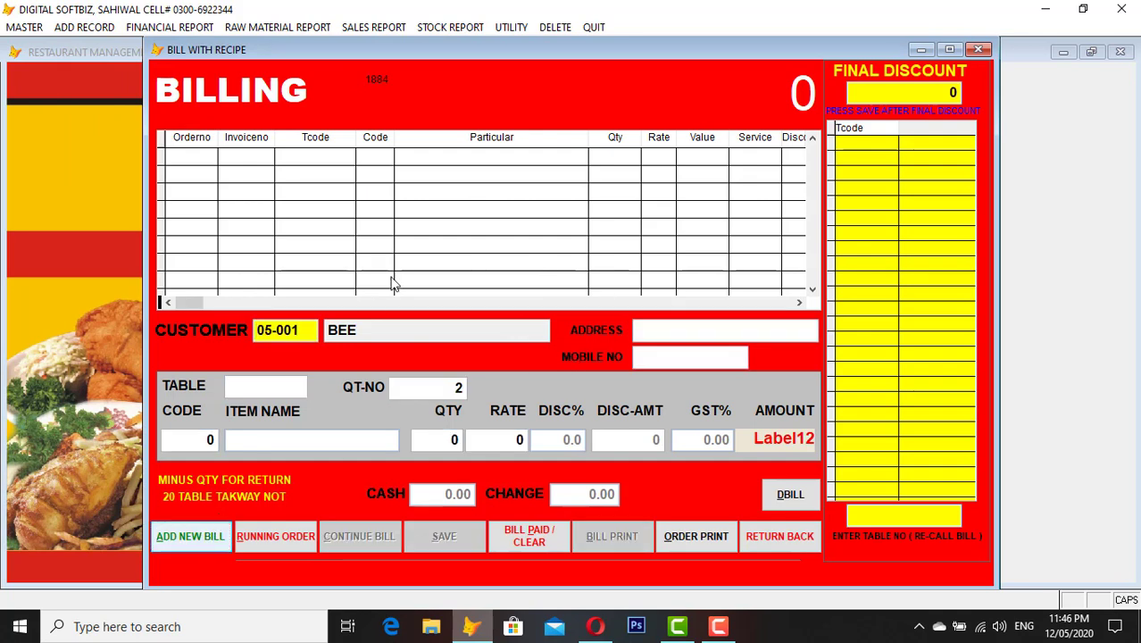
key("Return")
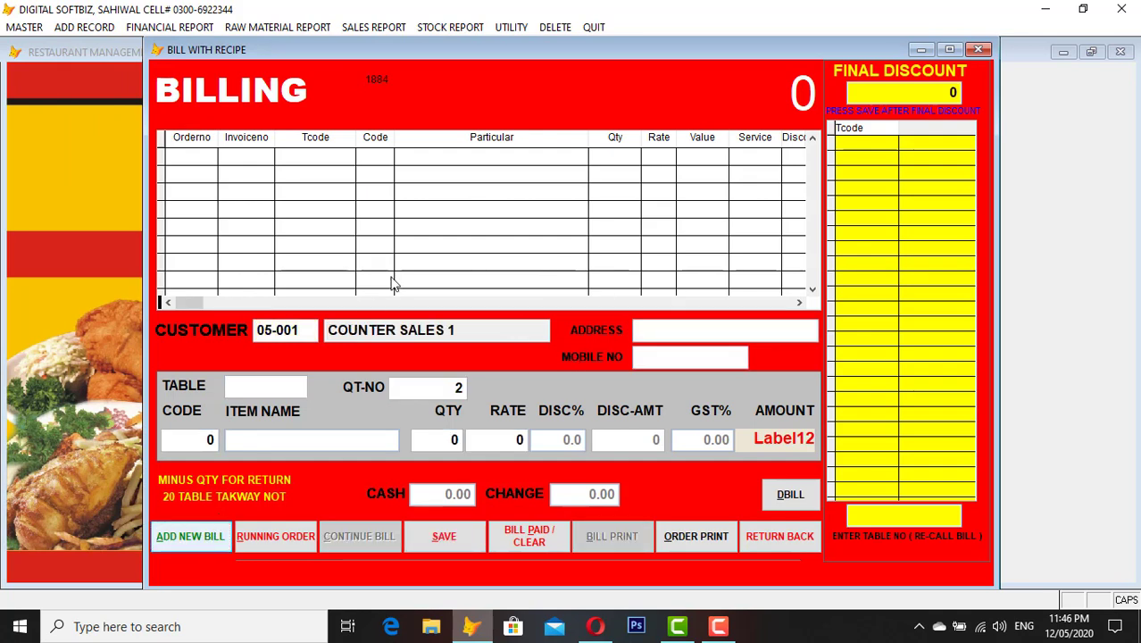
key("Return")
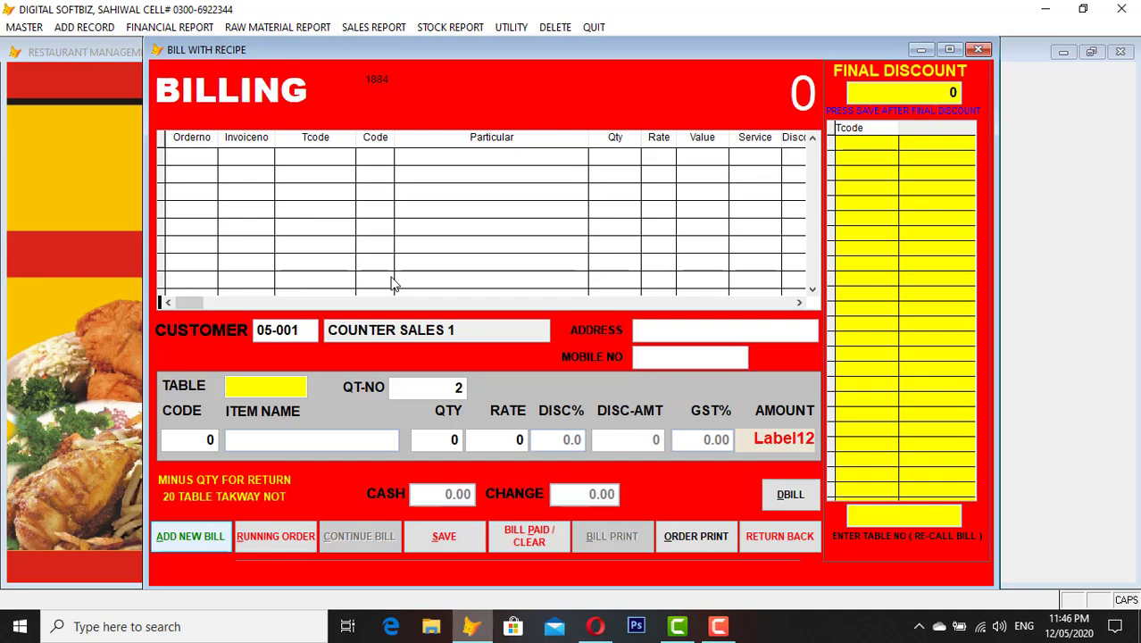
type("T1")
key("Return")
key("Return")
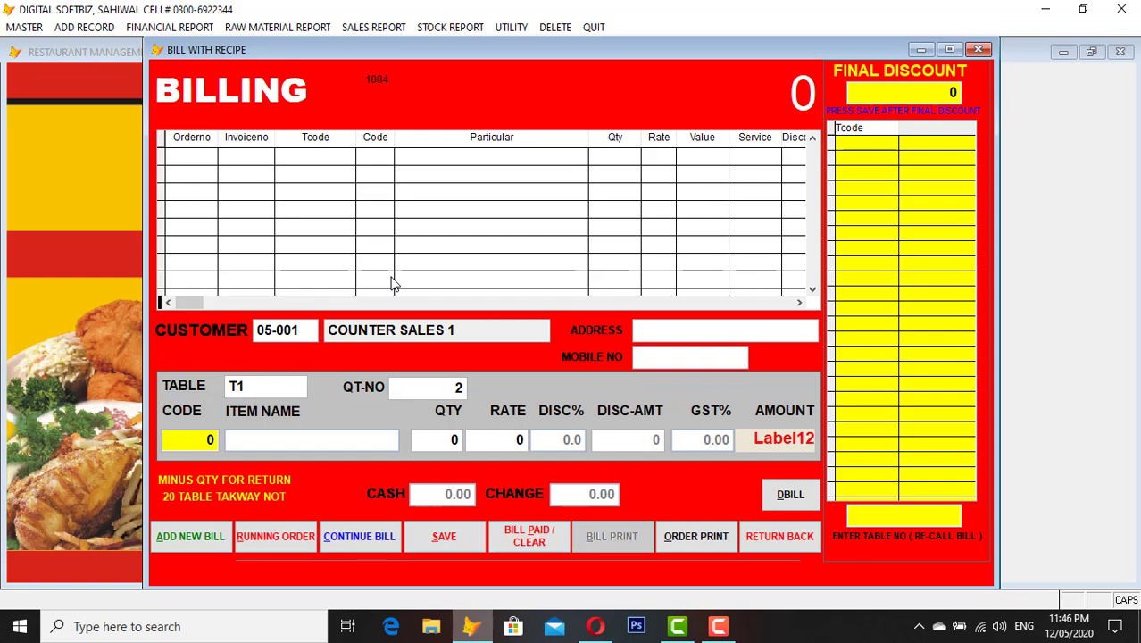
Find BEEF BURGER by searching for BEE and add it to table T1's bill with quantity 1
key("Return")
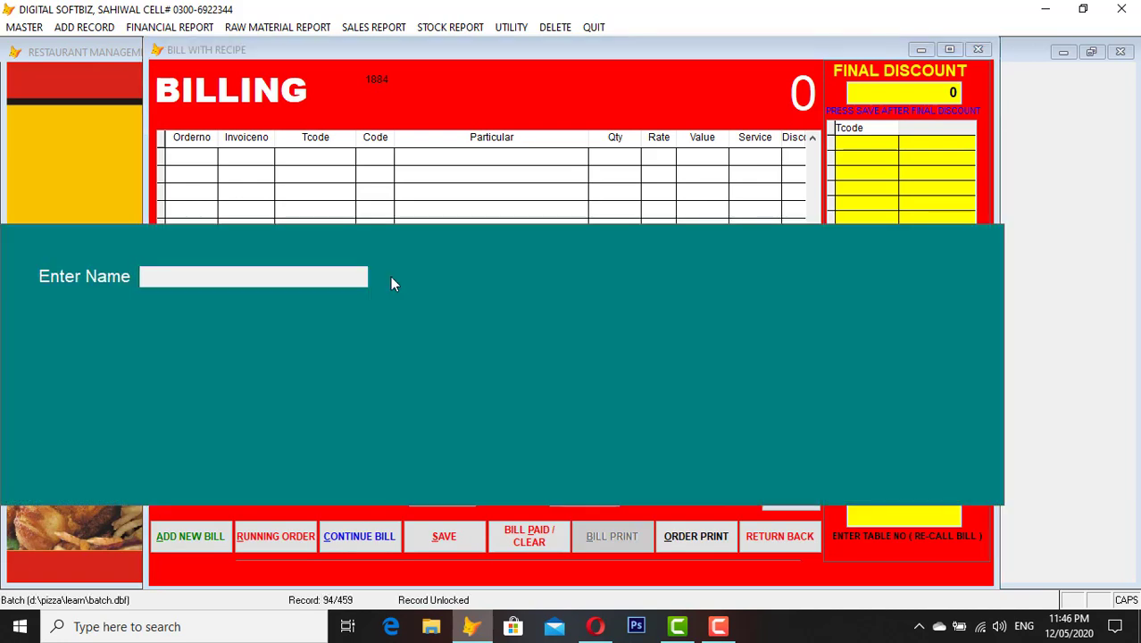
type("BEE")
key("Return")
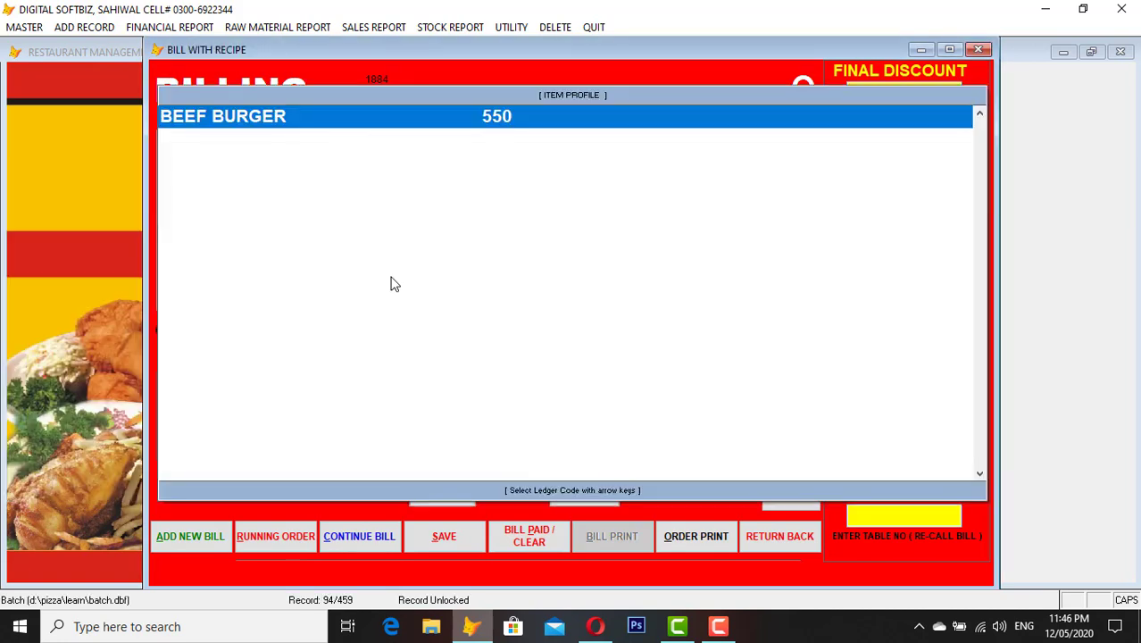
key("Return")
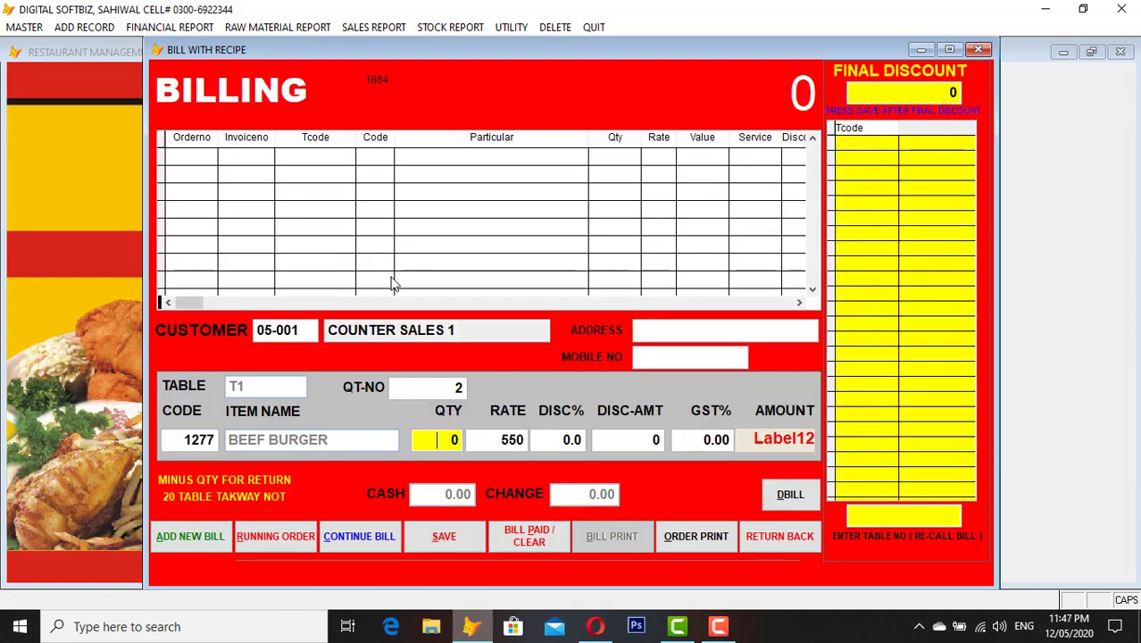
type("1")
key("Return")
key("Return")
key("Return")
key("Return")
key("Return")
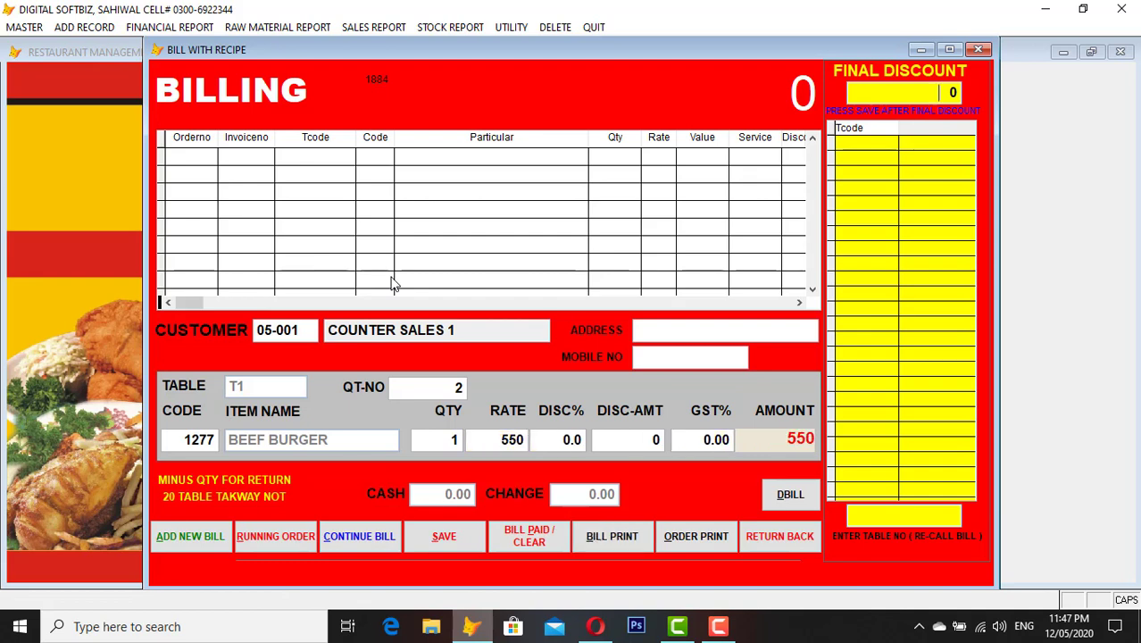
key("Return")
key("Return")
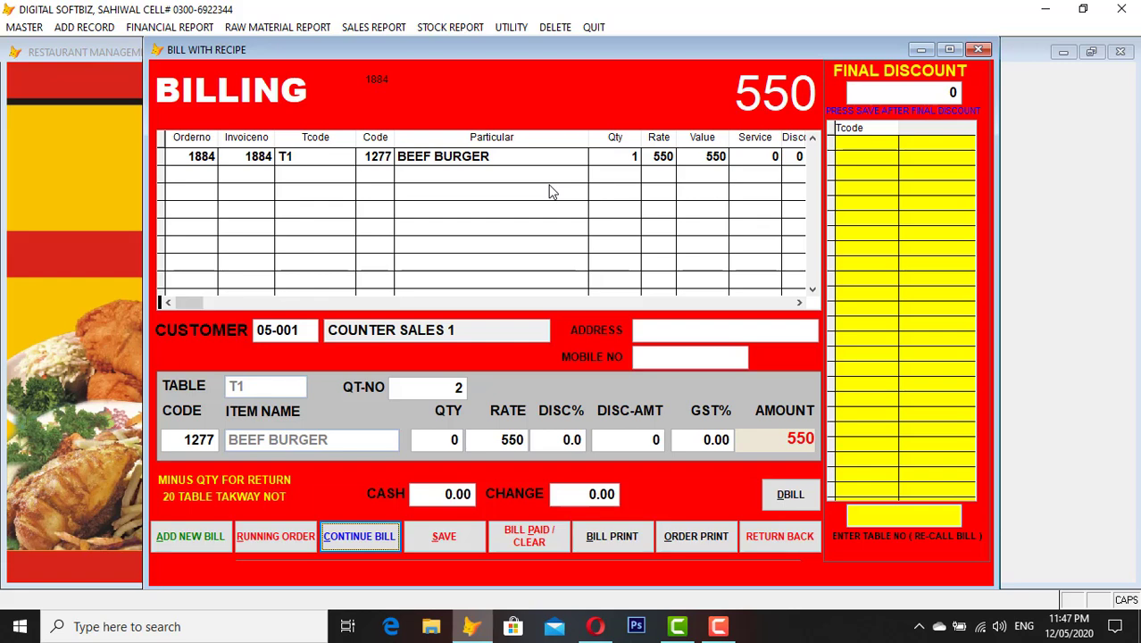
Continue table T1's bill by adding PEPSI 7UP 1.5 with quantity 1
left_click(360, 536)
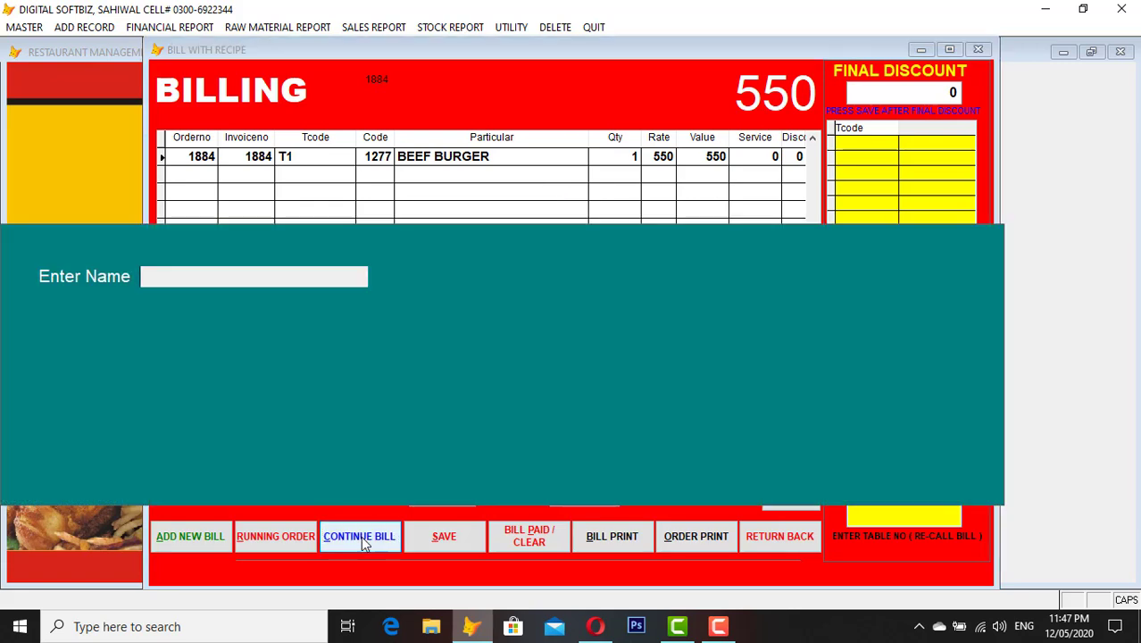
type("1")
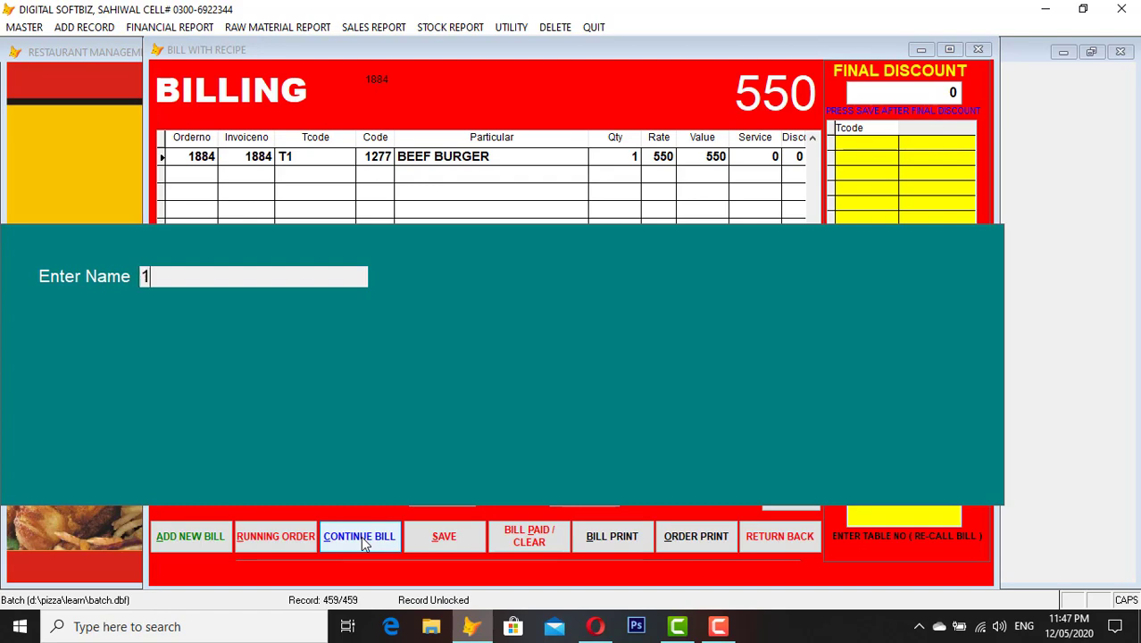
key("Return")
key("Down")
key("Down")
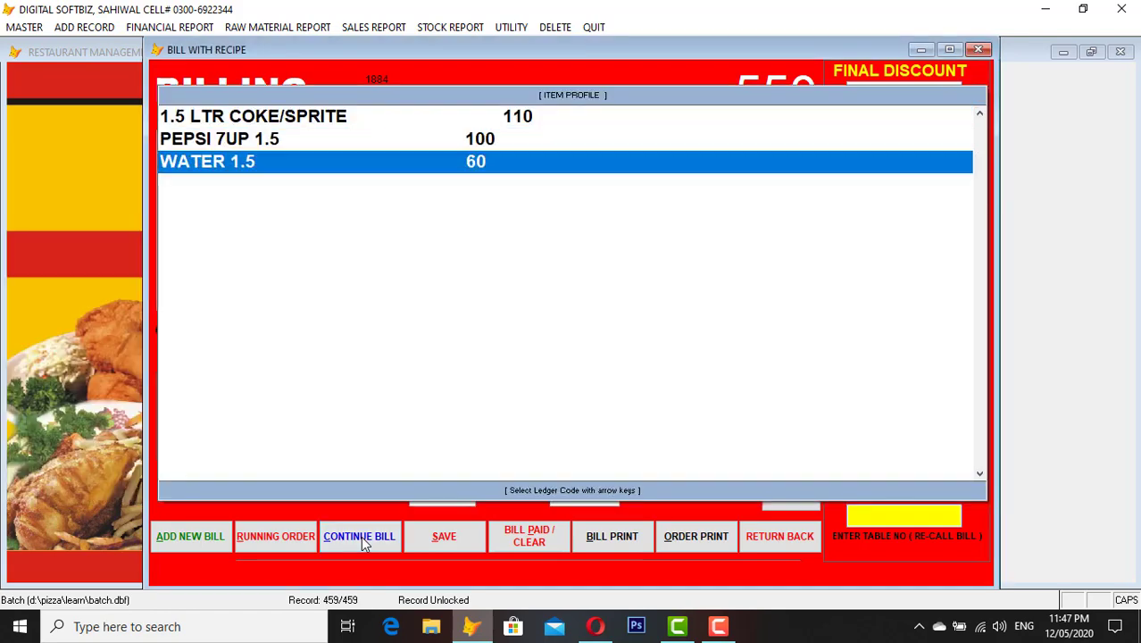
key("Up")
key("Return")
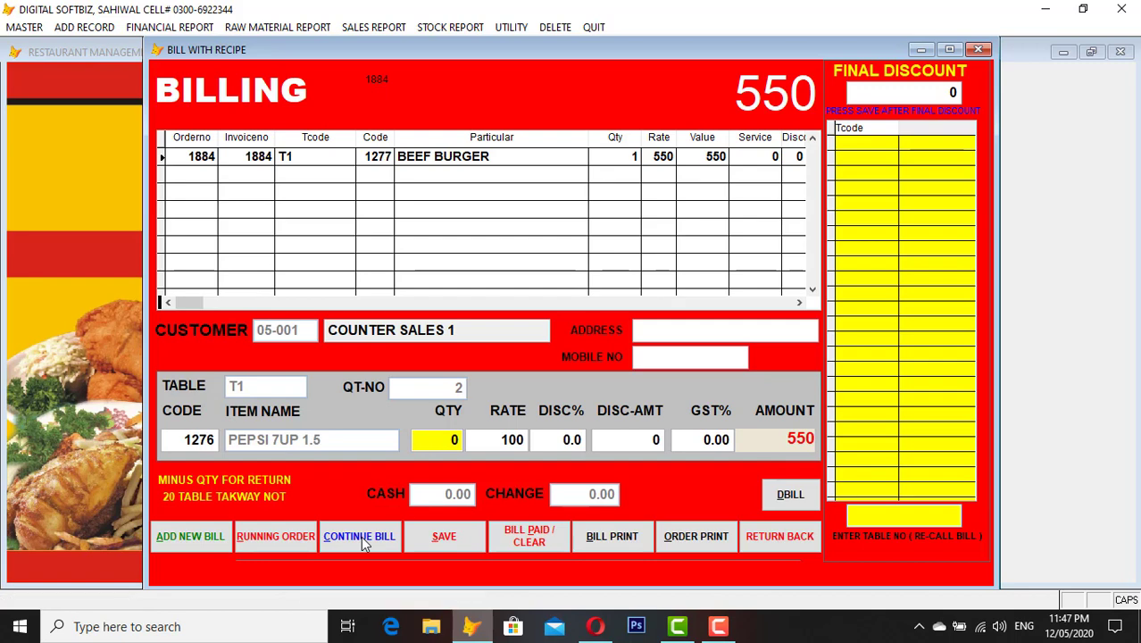
type("1")
key("Return")
key("Return")
key("Return")
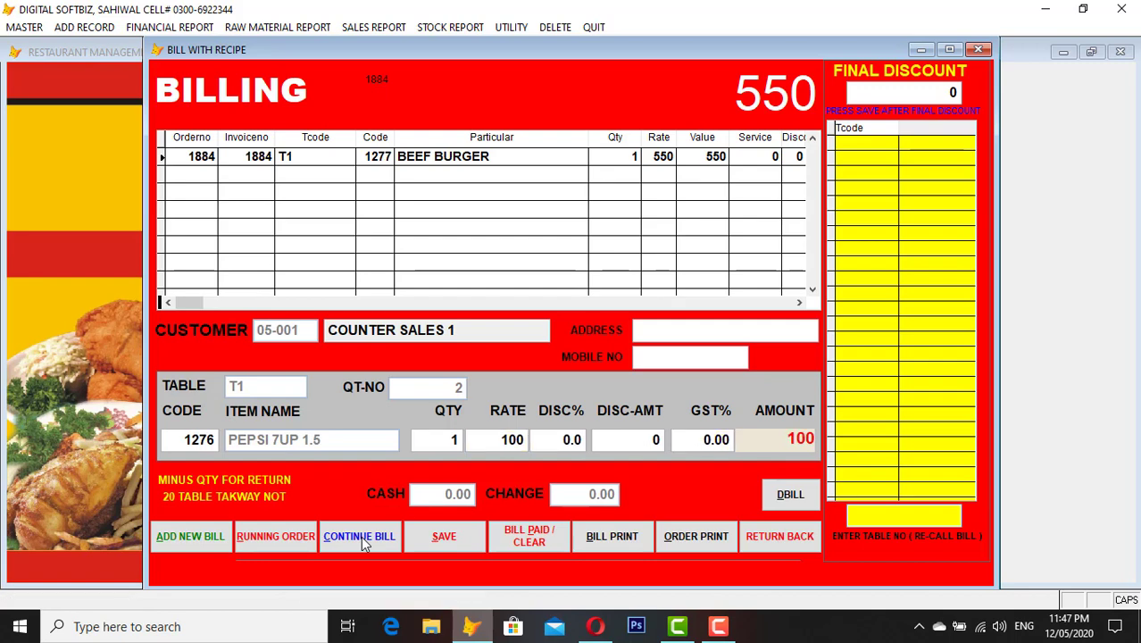
key("Return")
left_click(360, 536)
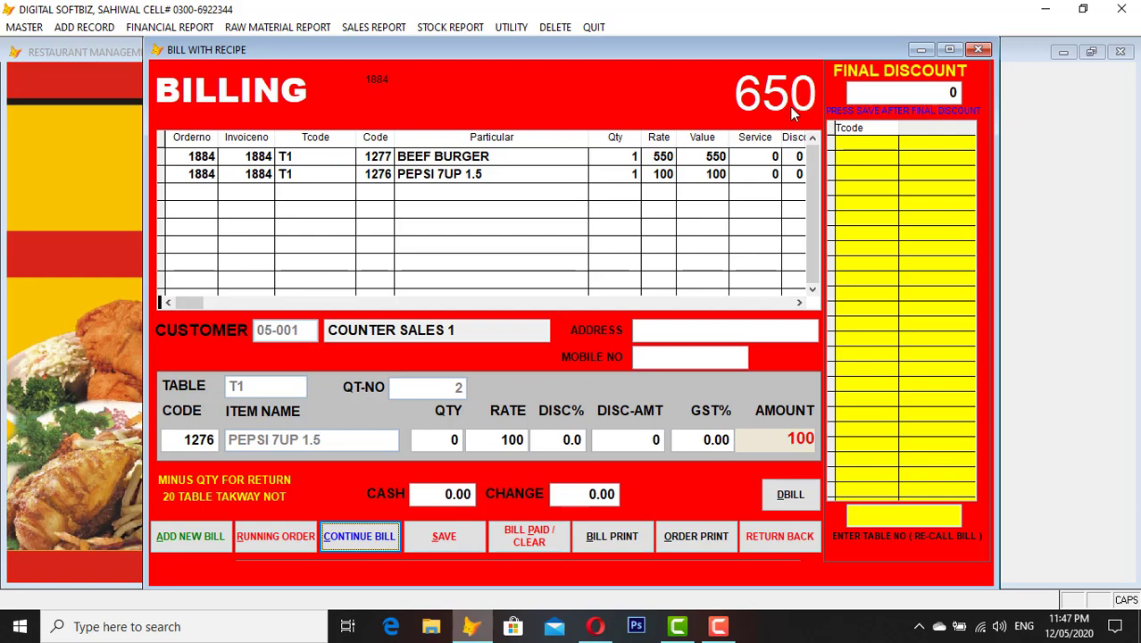
Preview the order print for table T1 and close it
left_click(692, 537)
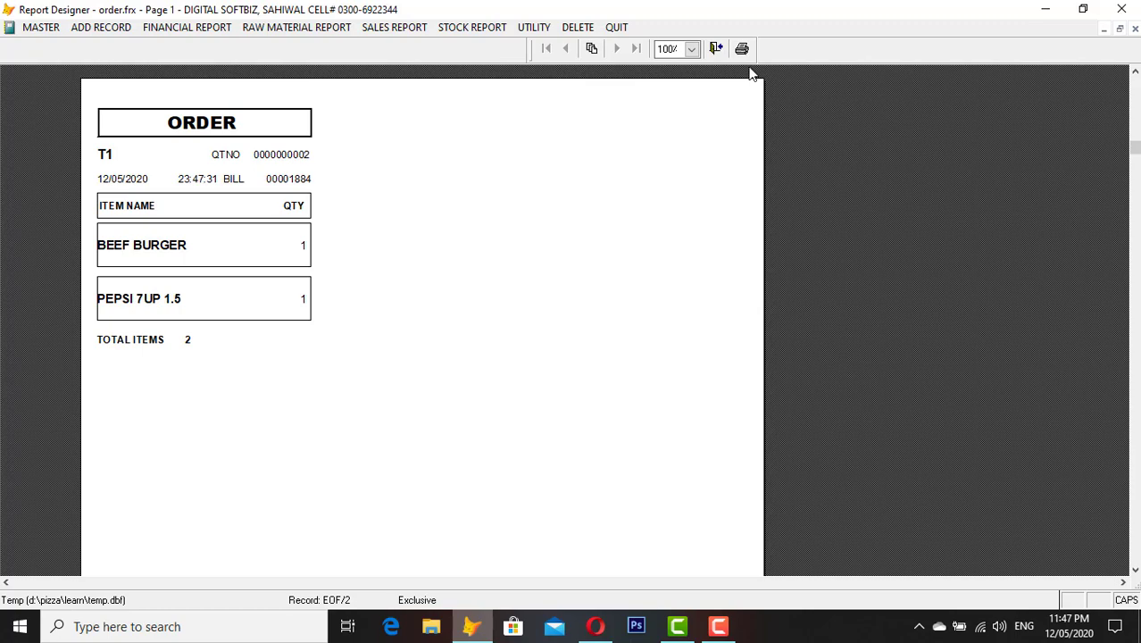
key("Escape")
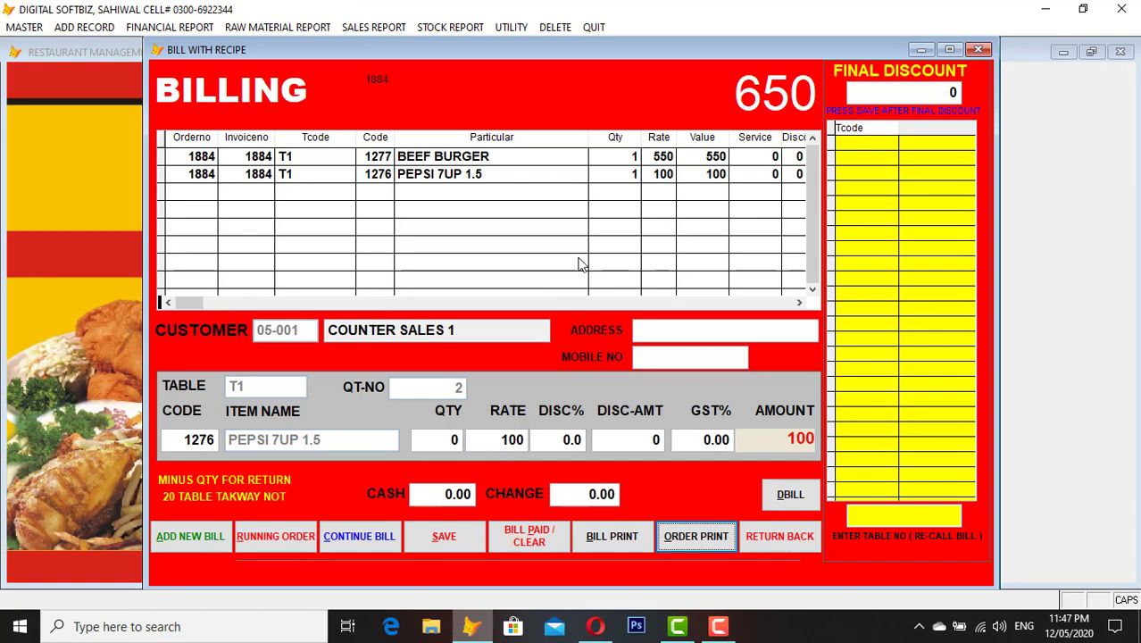
Start another new bill for COUNTER SALES 1 at table T2
left_click(191, 540)
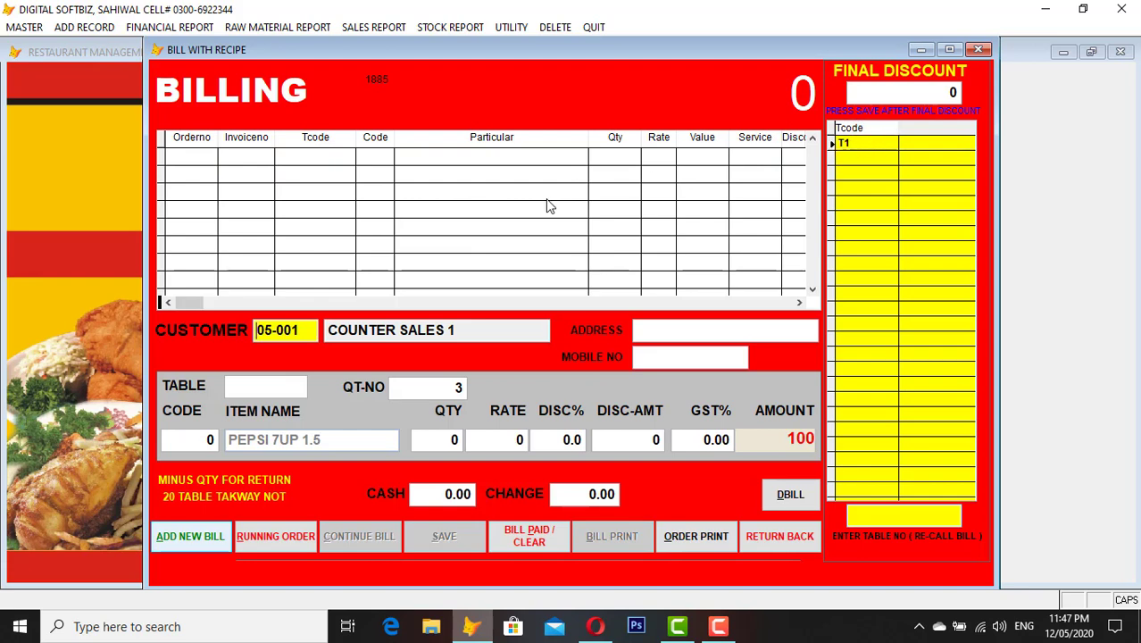
key("Return")
key("Return")
key("Return")
key("Return")
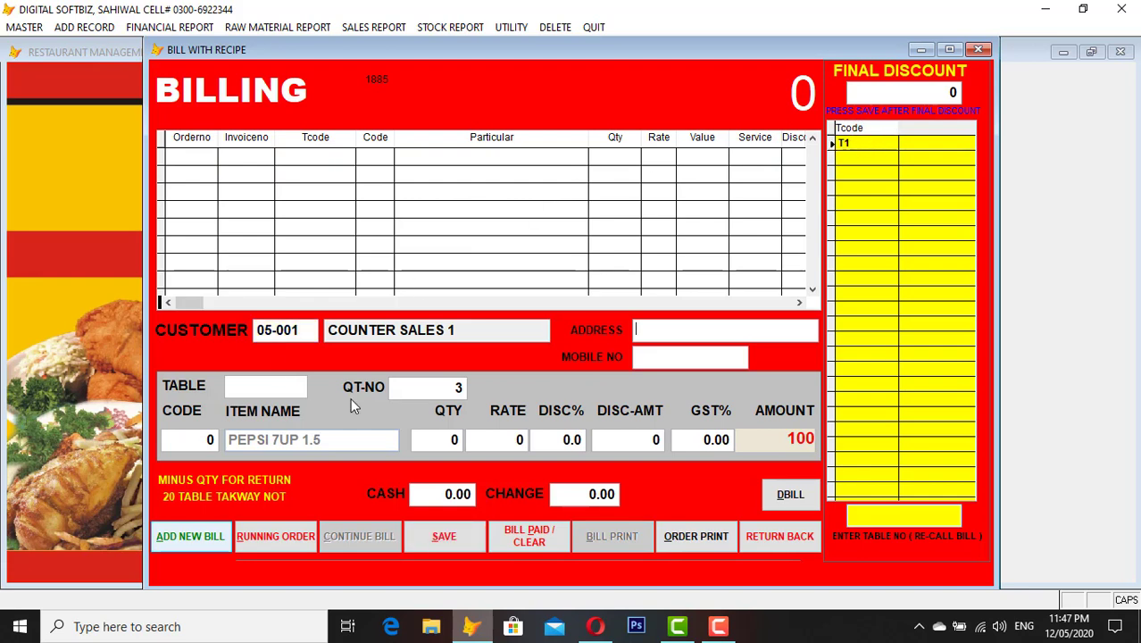
type("T")
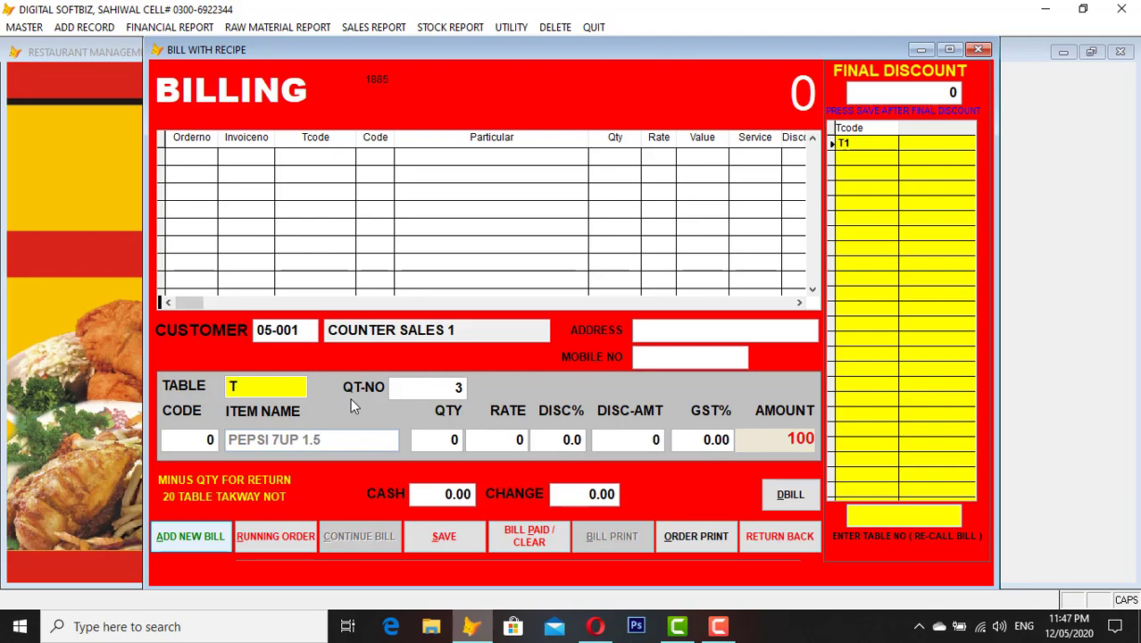
type("2")
key("Return")
key("Return")
Add 4X OWN YOU CHOICE PIZZA L with quantity 1 to table T2's bill and open a new blank bill
key("Return")
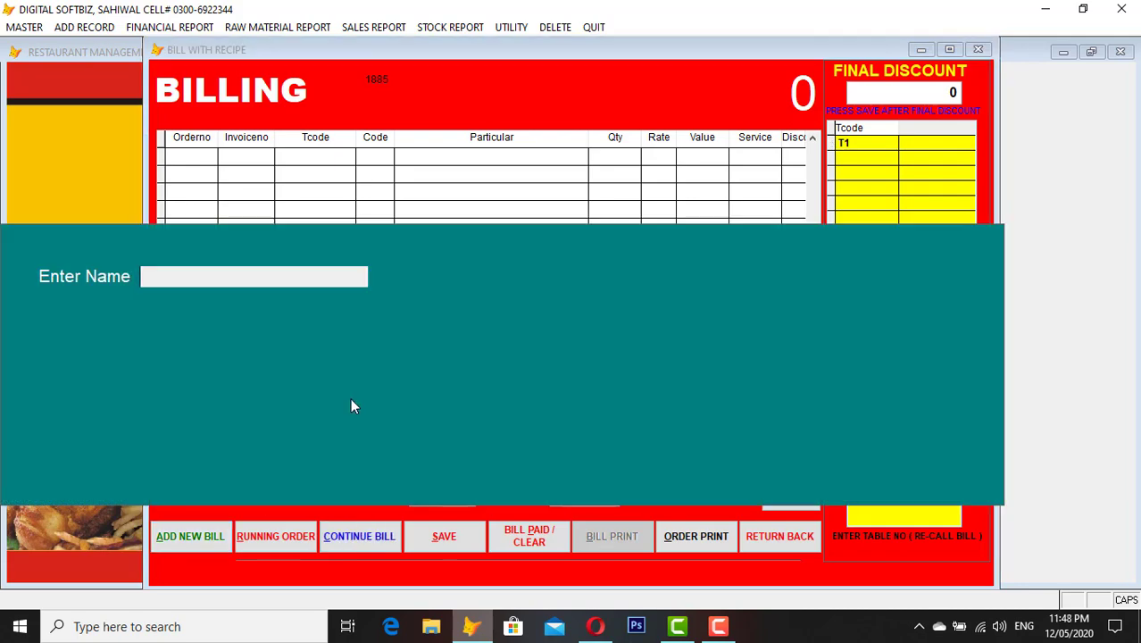
type("A")
key("Return")
key("Down")
key("Down")
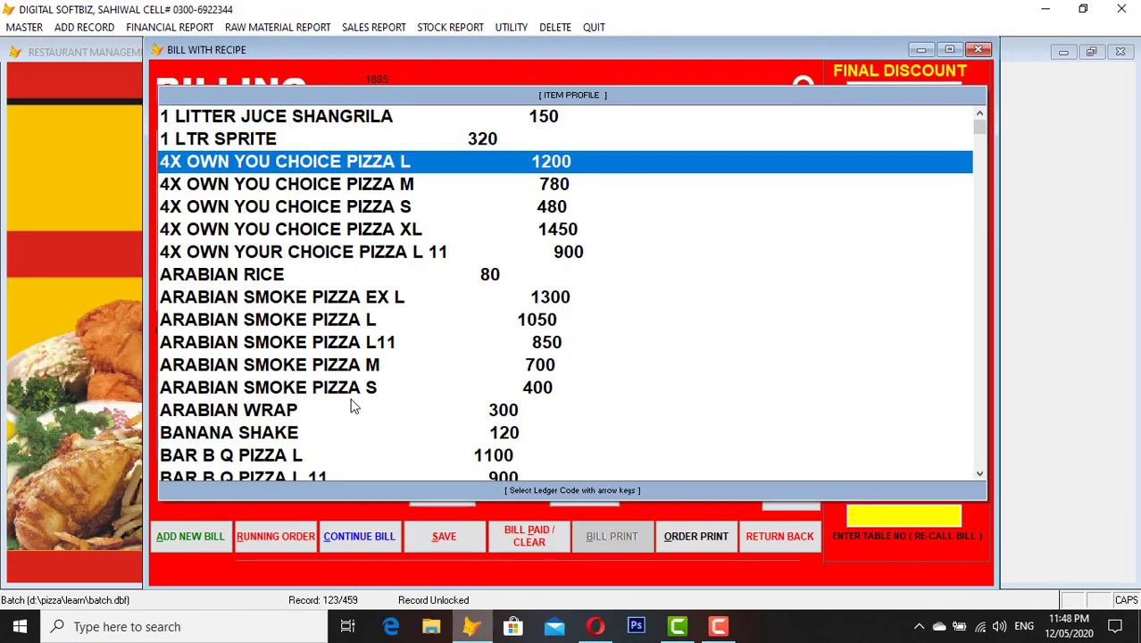
key("Return")
type("1")
key("Return")
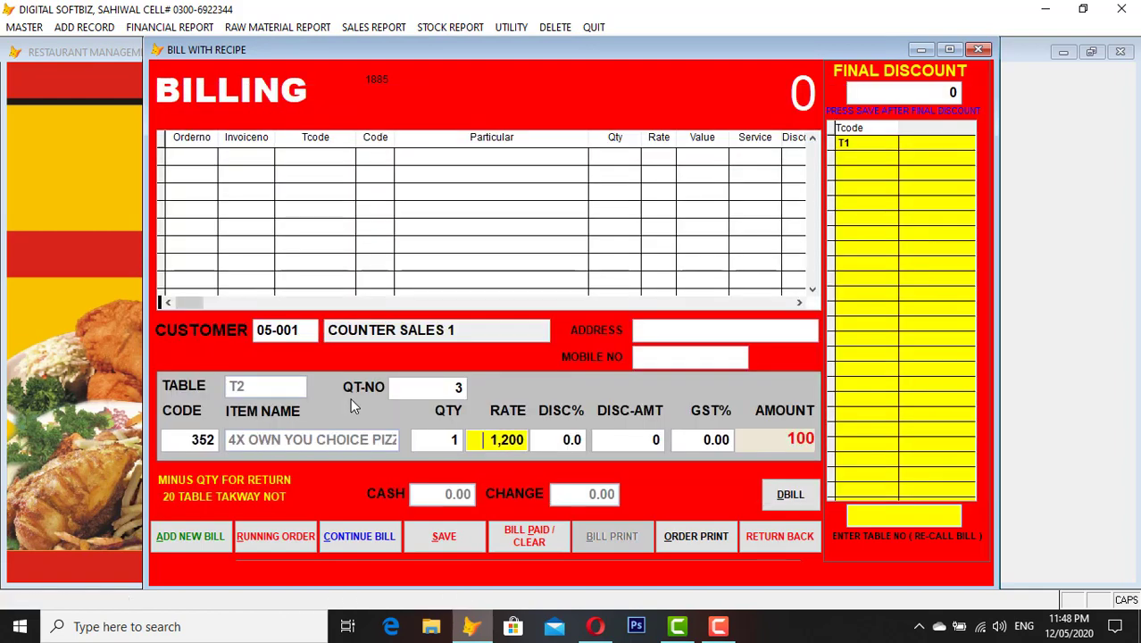
key("Return")
key("Return")
key("Return")
key("Return")
key("Return")
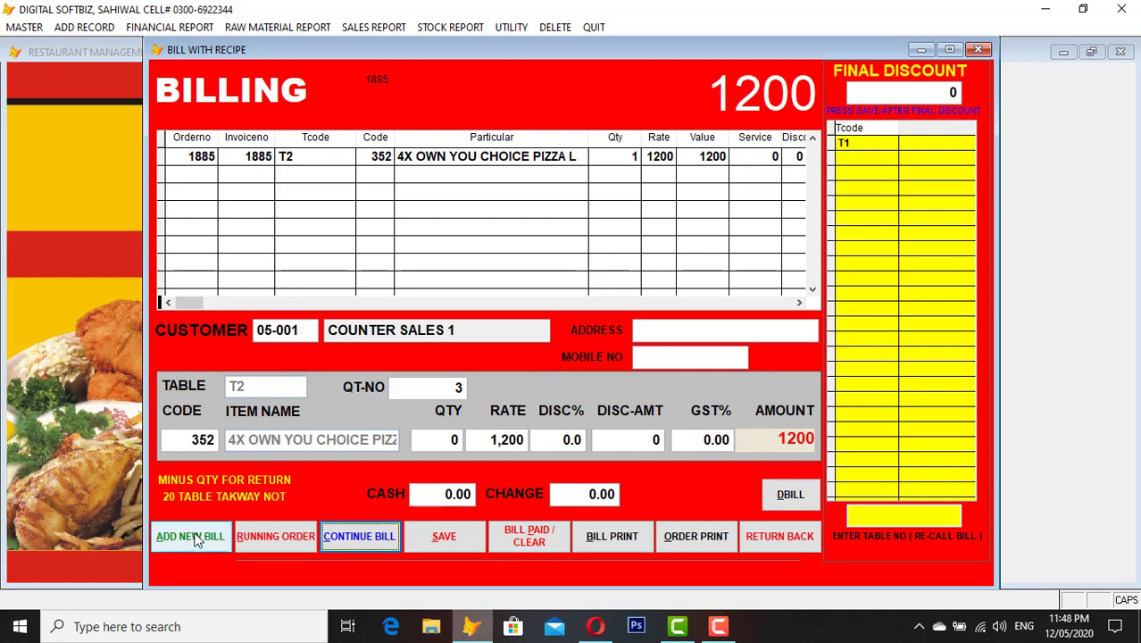
key("Return")
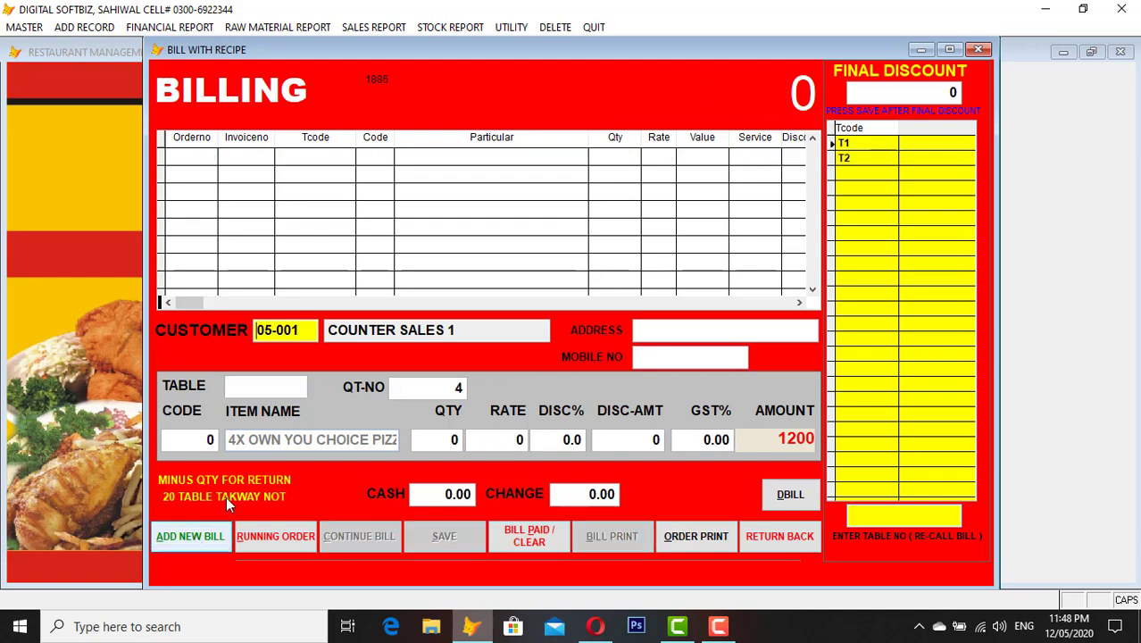
Recall table T1's bill, preview its bill print and close the preview
left_click(863, 143)
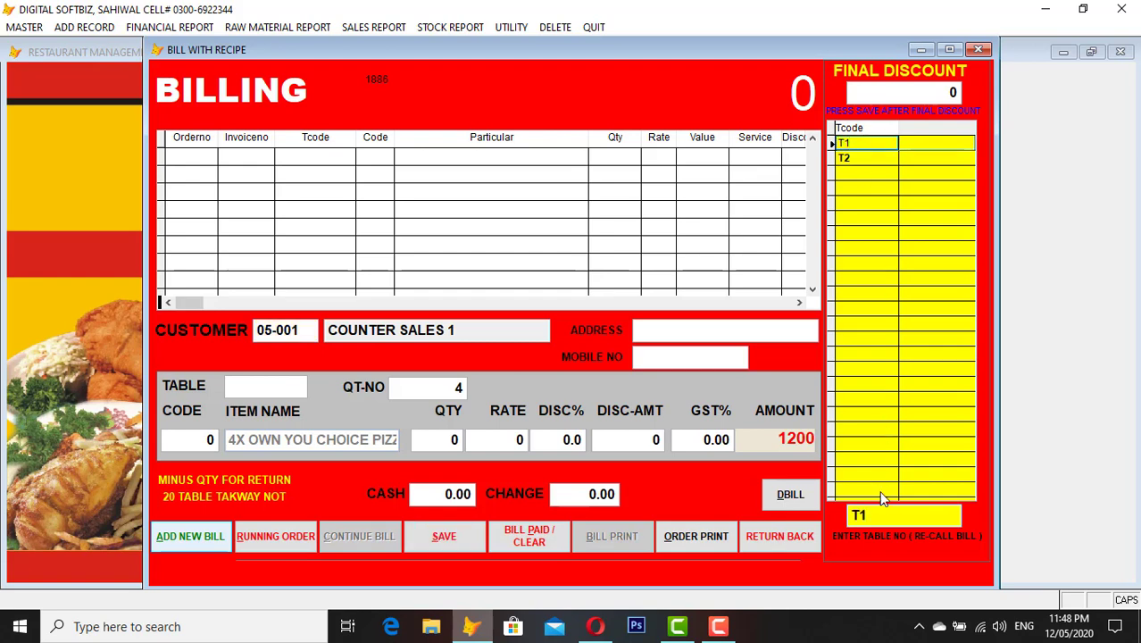
left_click(874, 516)
key("Return")
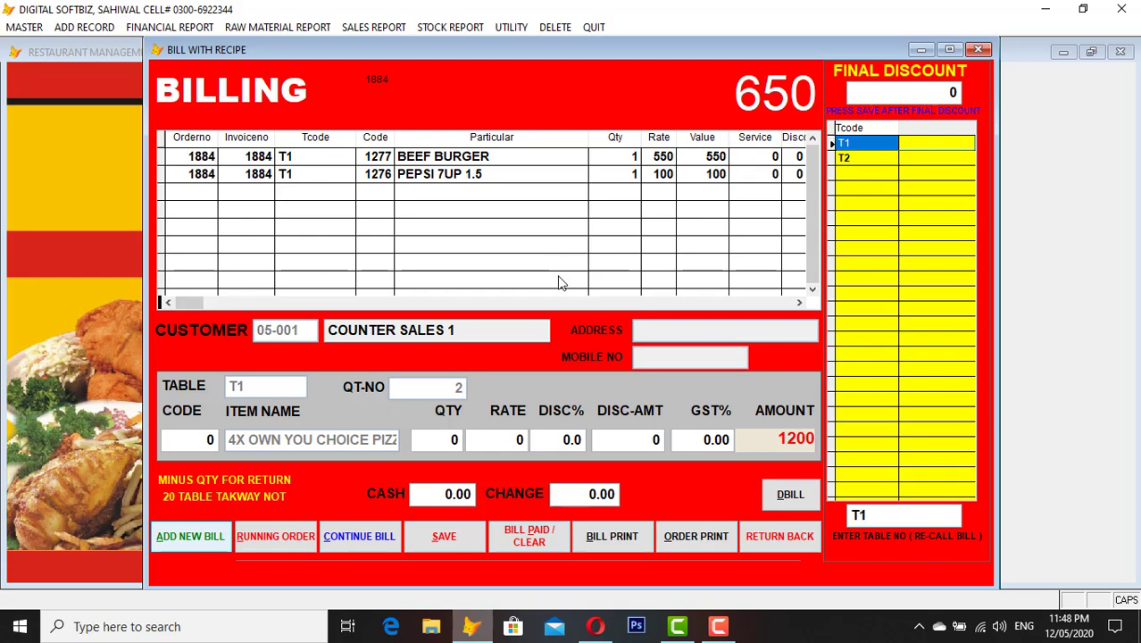
left_click(611, 537)
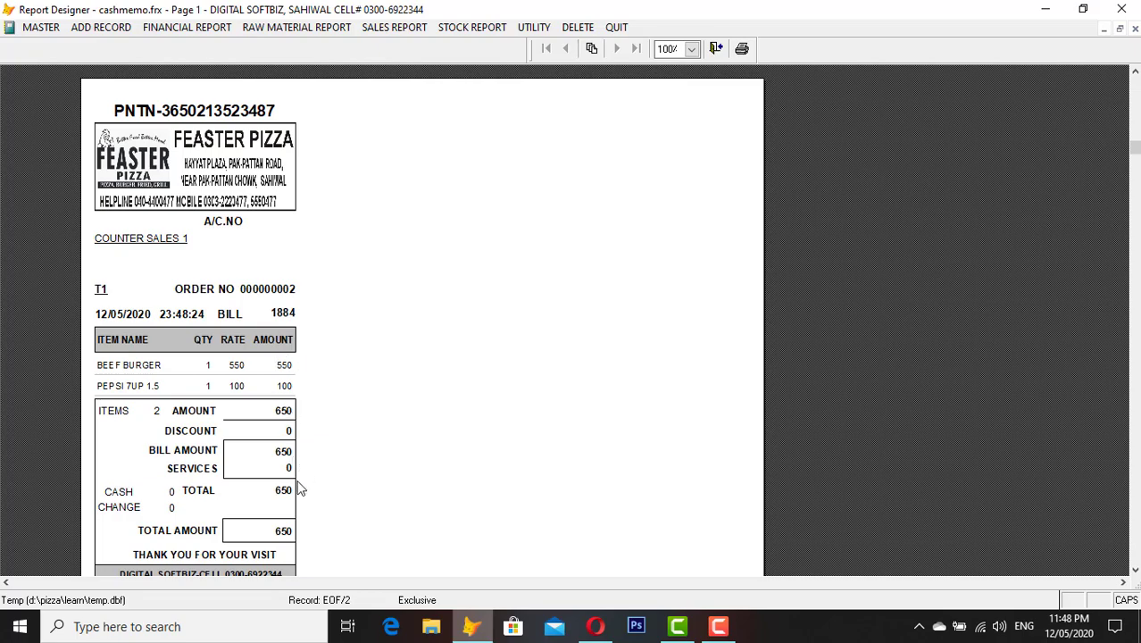
key("Escape")
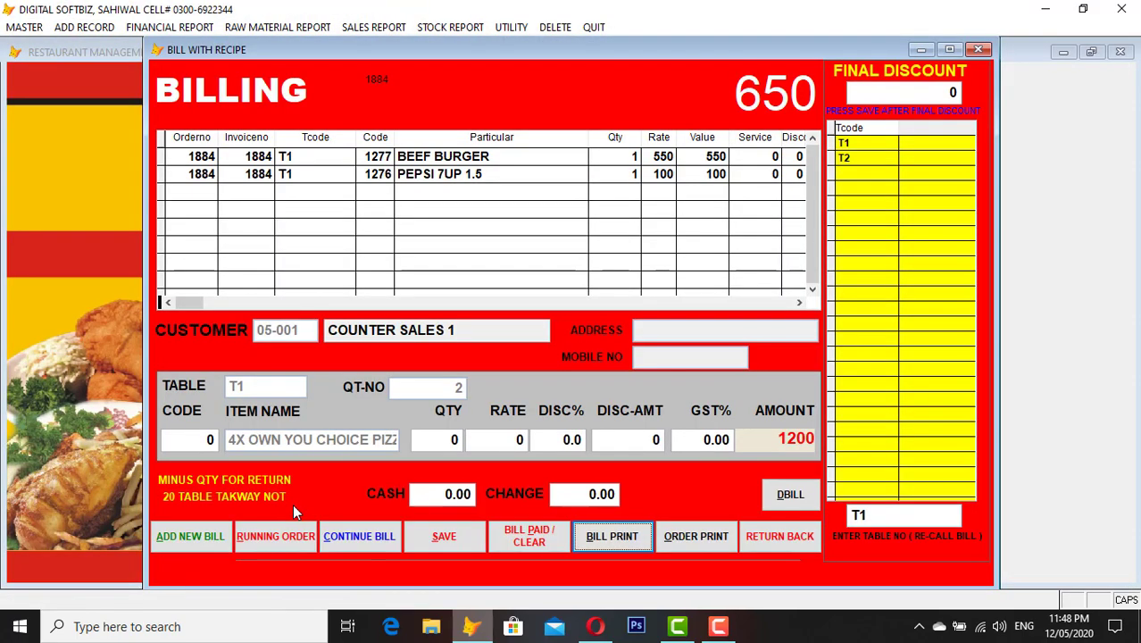
Enter 1,000 as the cash received on table T1's bill and preview the bill print again
left_click(420, 494)
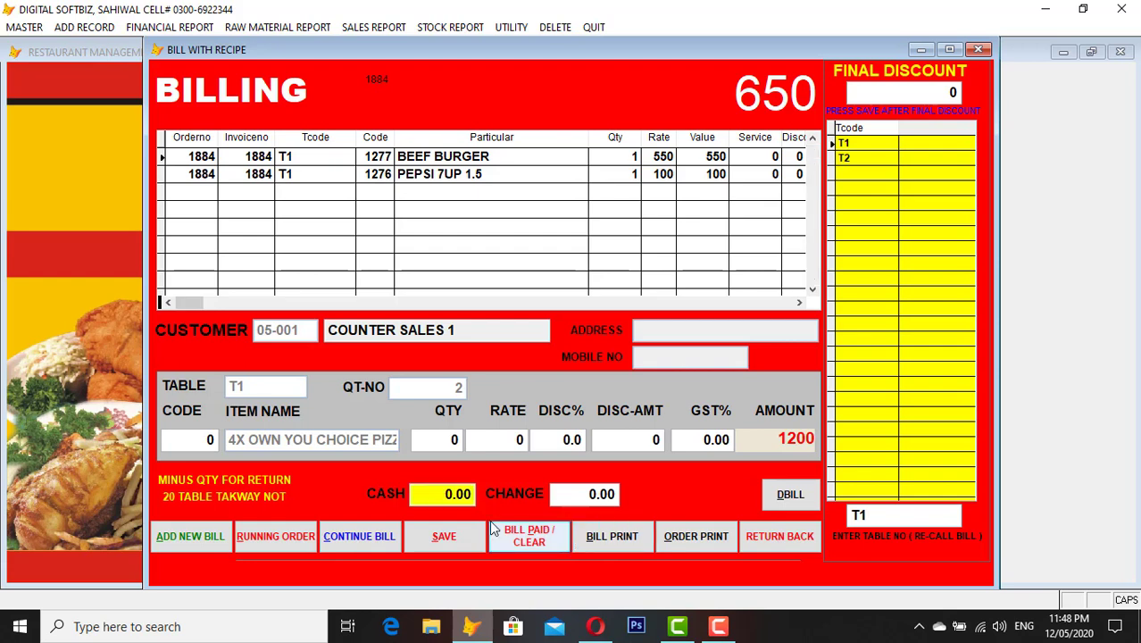
type("1,000")
key("Return")
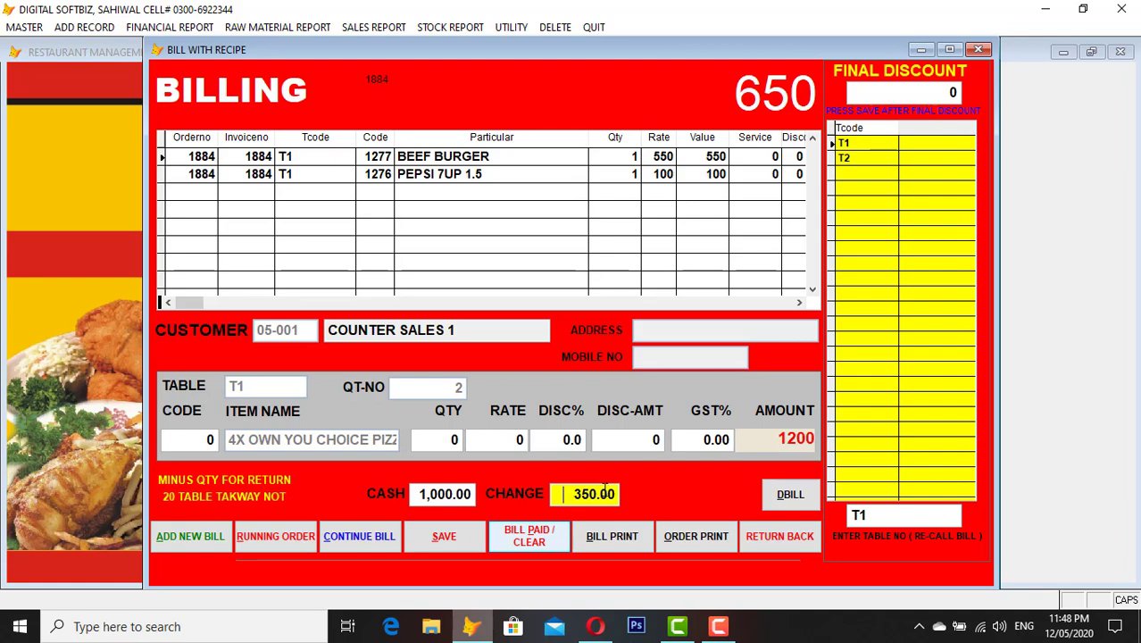
left_click(625, 543)
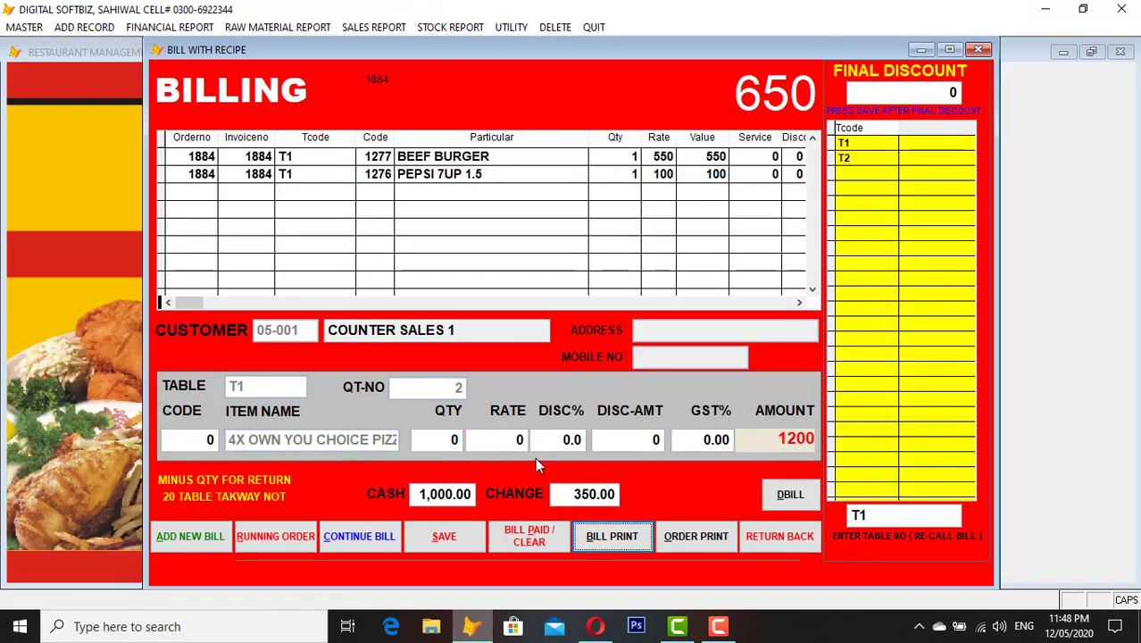
Clear table T1's bill as paid, recall and clear table T2's bill the same way, and leave billing
left_click(536, 543)
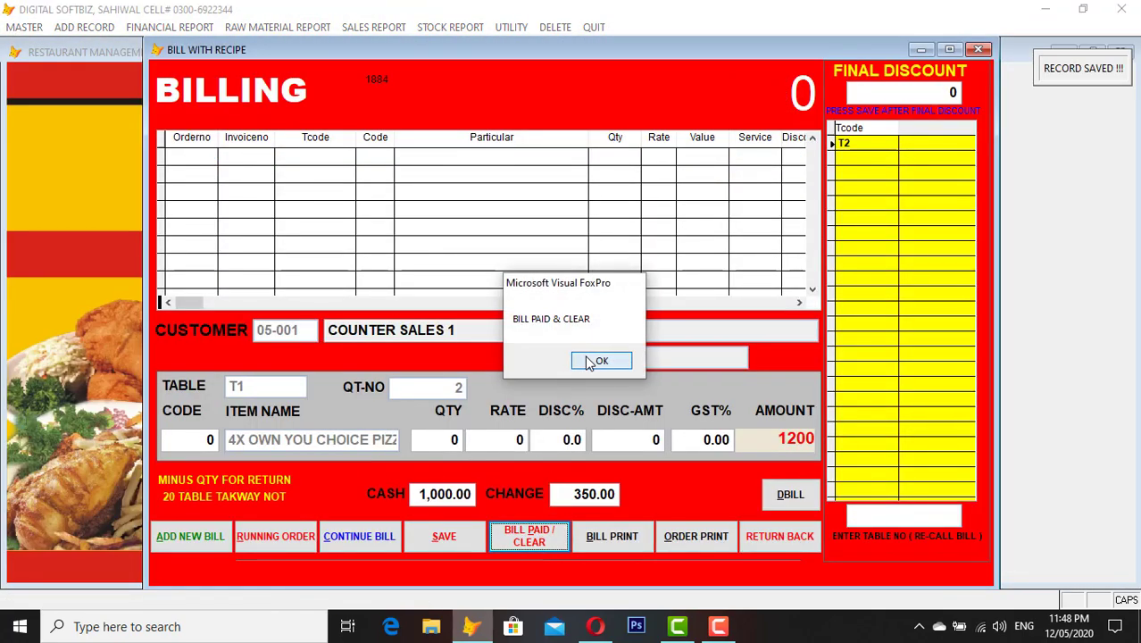
left_click(593, 360)
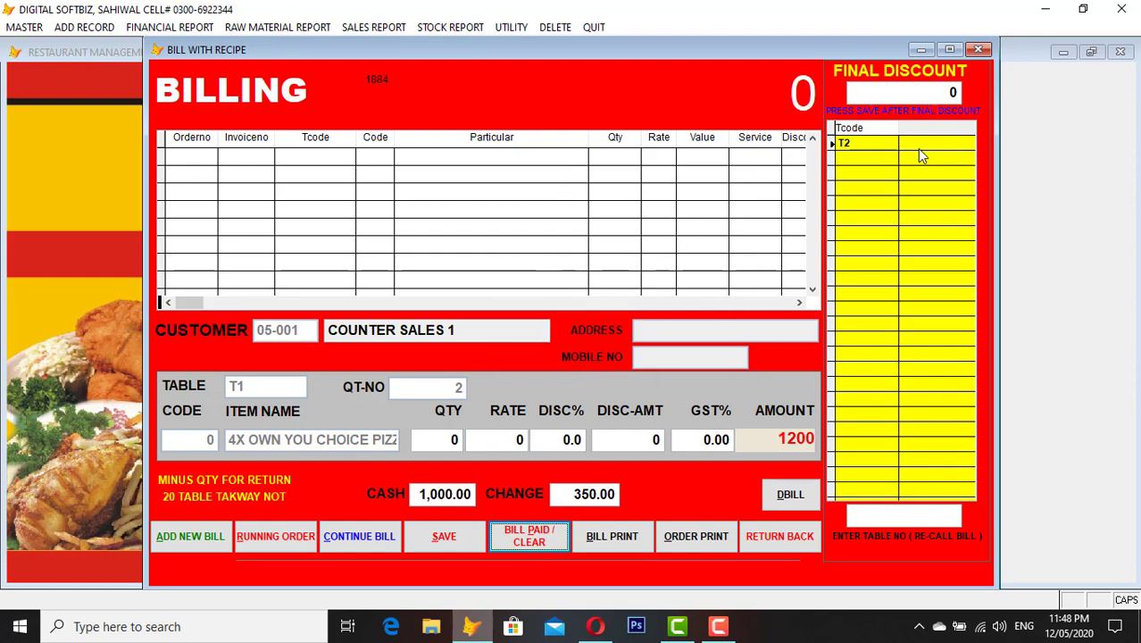
left_click(843, 142)
left_click(880, 514)
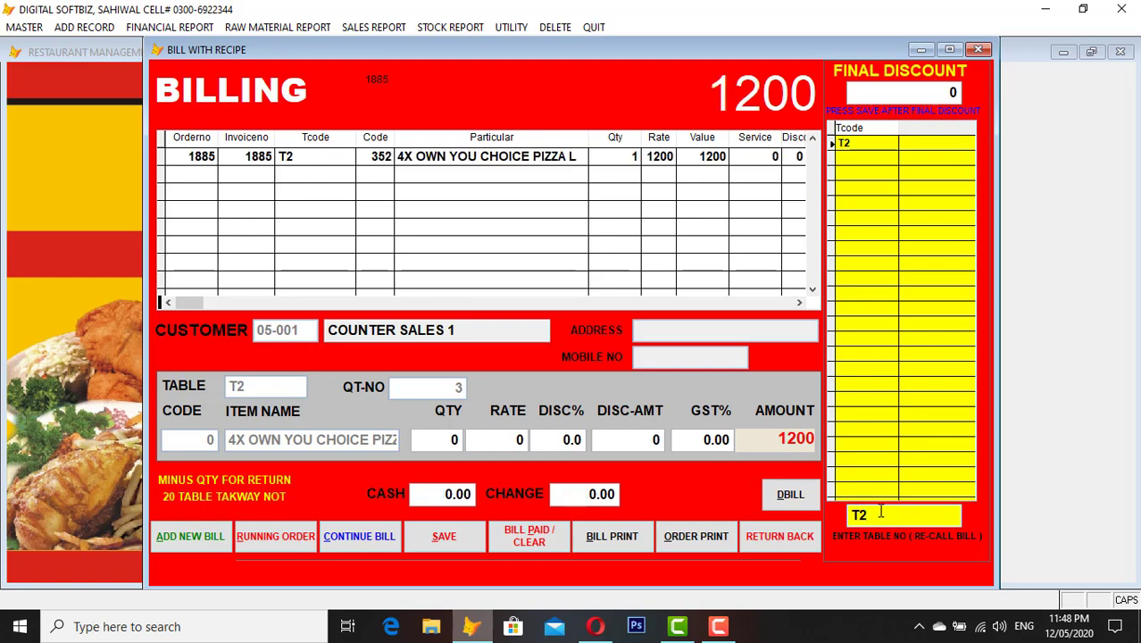
left_click(529, 536)
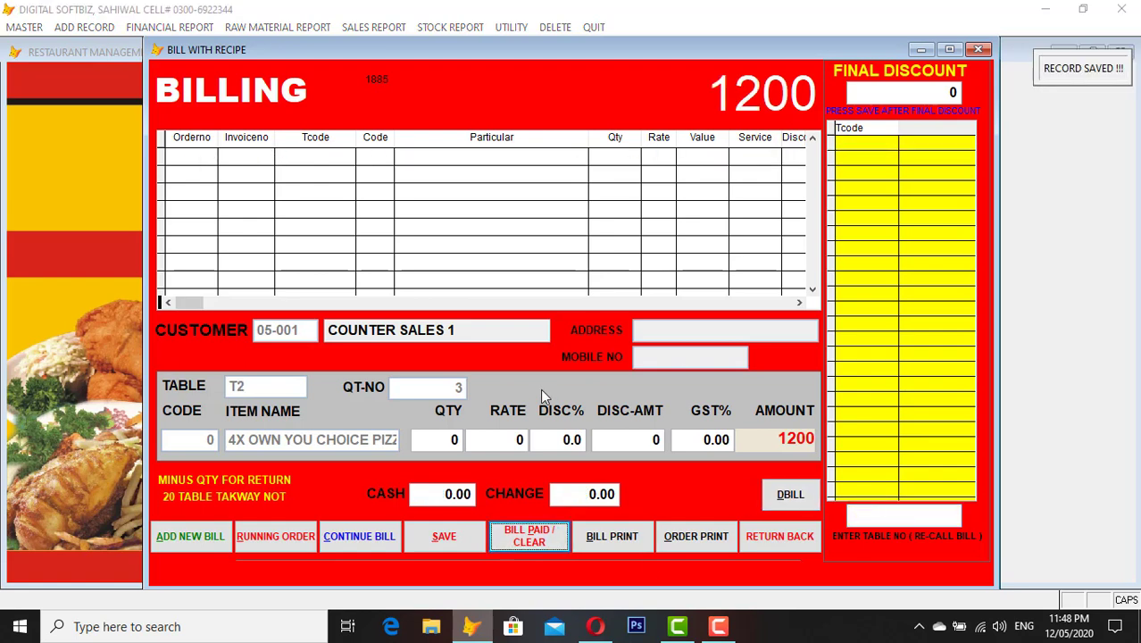
left_click(602, 362)
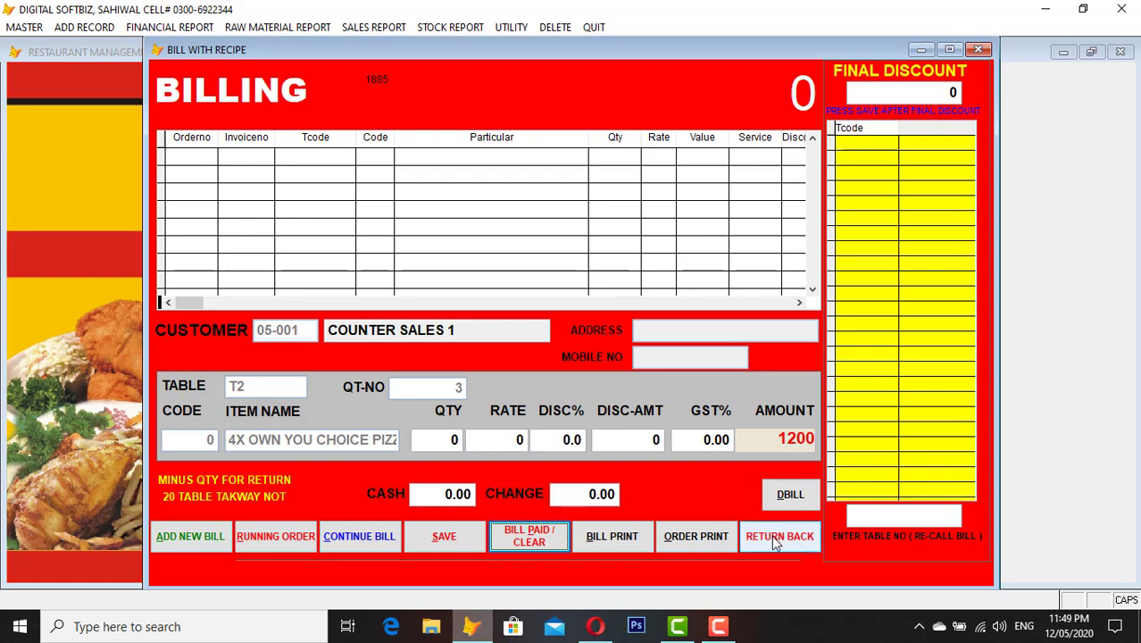
left_click(797, 538)
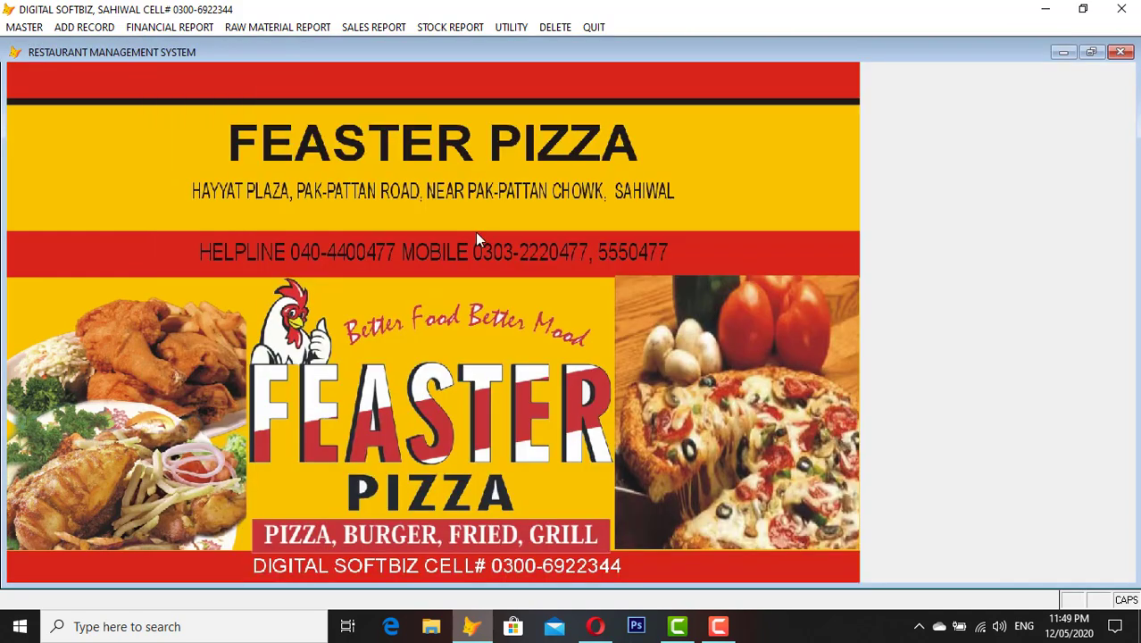
Transfer the counter sales data to the main program and confirm the transfer
left_click(524, 34)
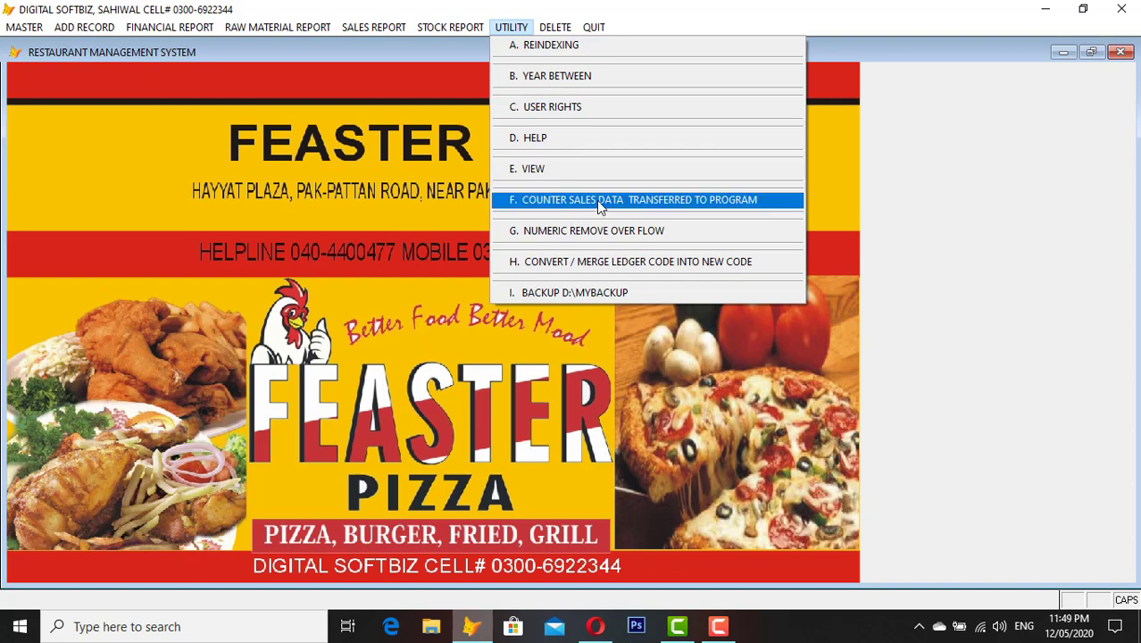
left_click(732, 201)
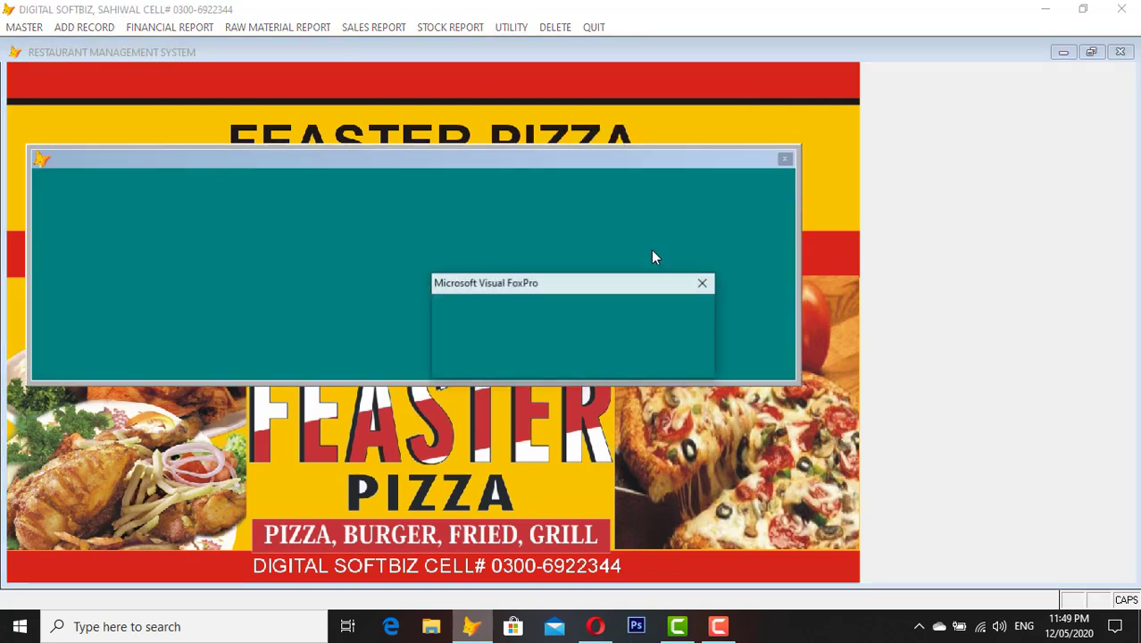
left_click(671, 360)
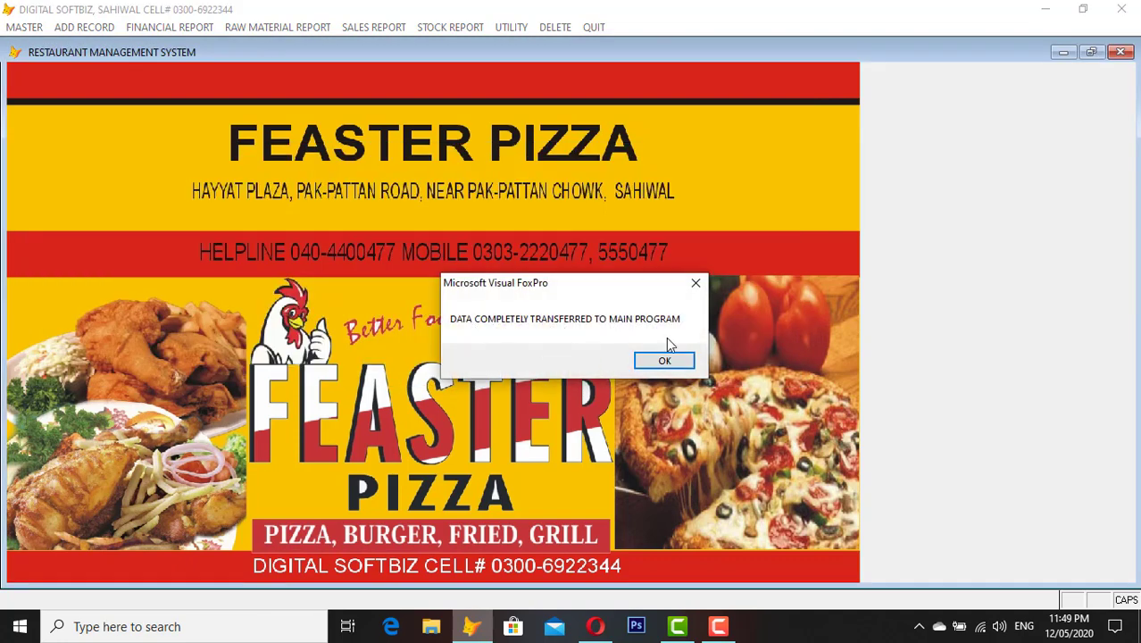
left_click(664, 360)
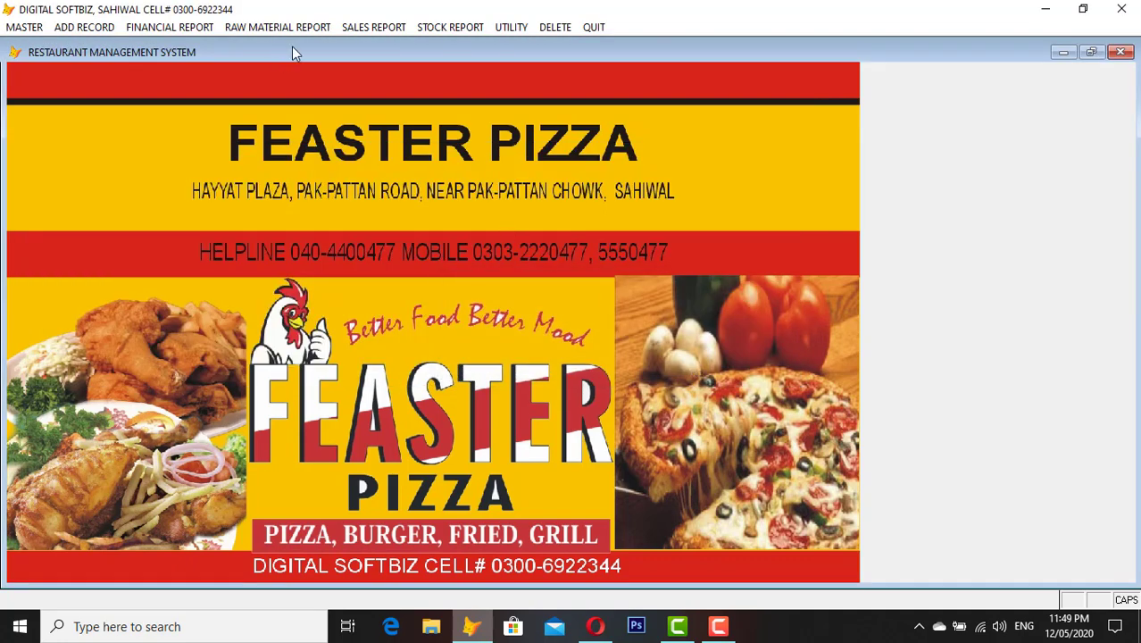
Preview the Daily Sales Report for 01/02/2016 to 12/05/2020 across ledgers 01-021 to 98-012 and close it
left_click(371, 31)
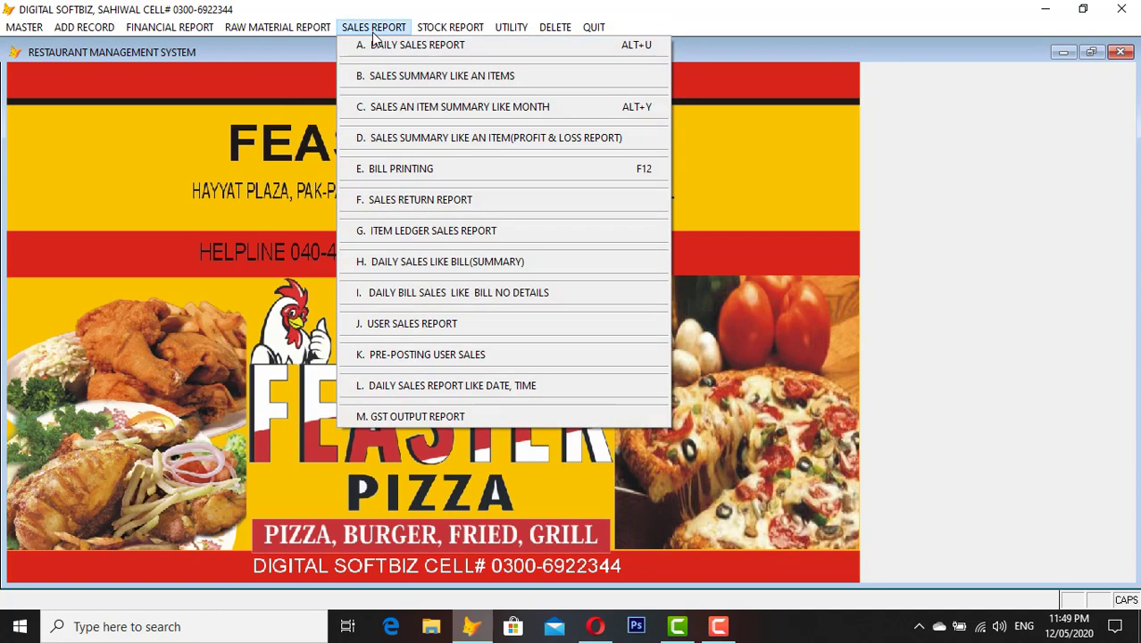
left_click(382, 50)
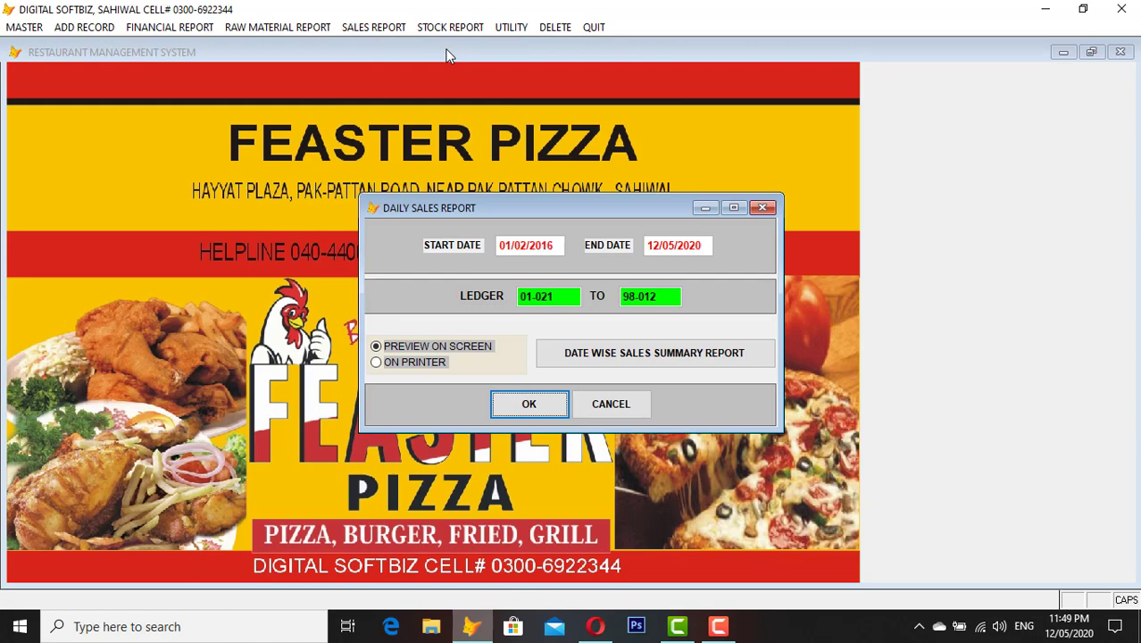
left_click(523, 403)
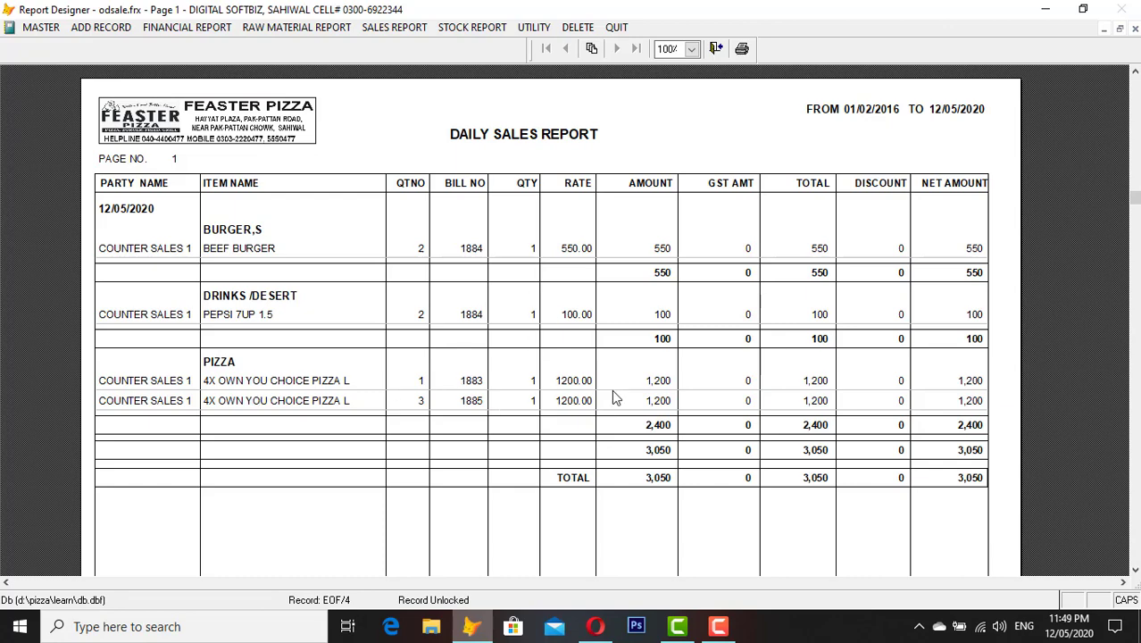
key("Escape")
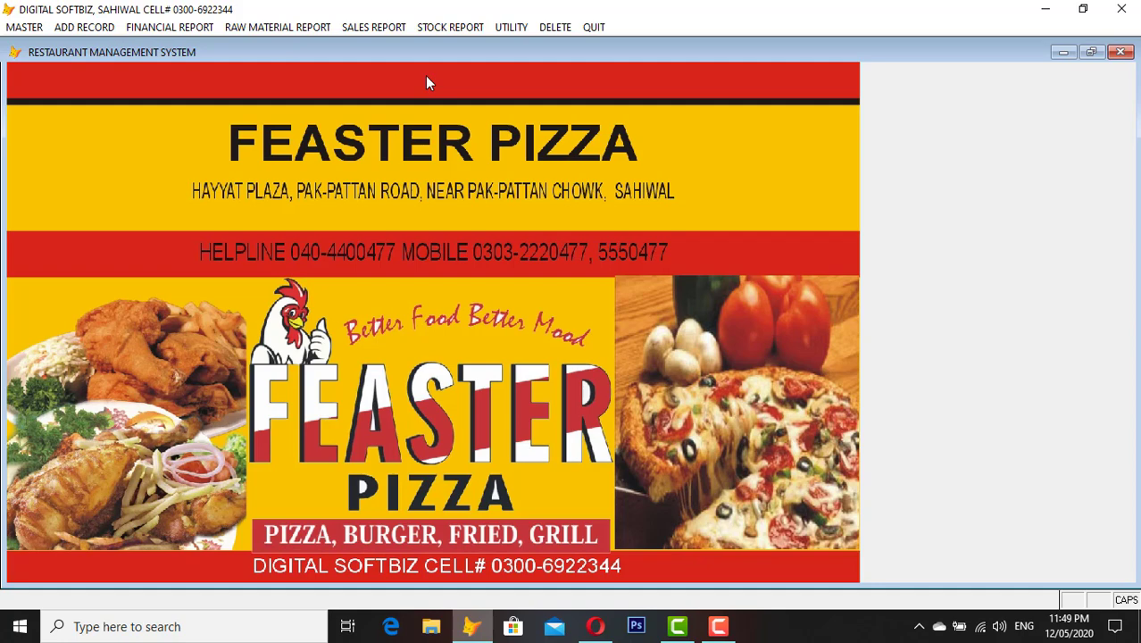
Preview the item-wise sales summary for 01/02/2016 to 12/05/2020 and close it
left_click(374, 27)
left_click(472, 81)
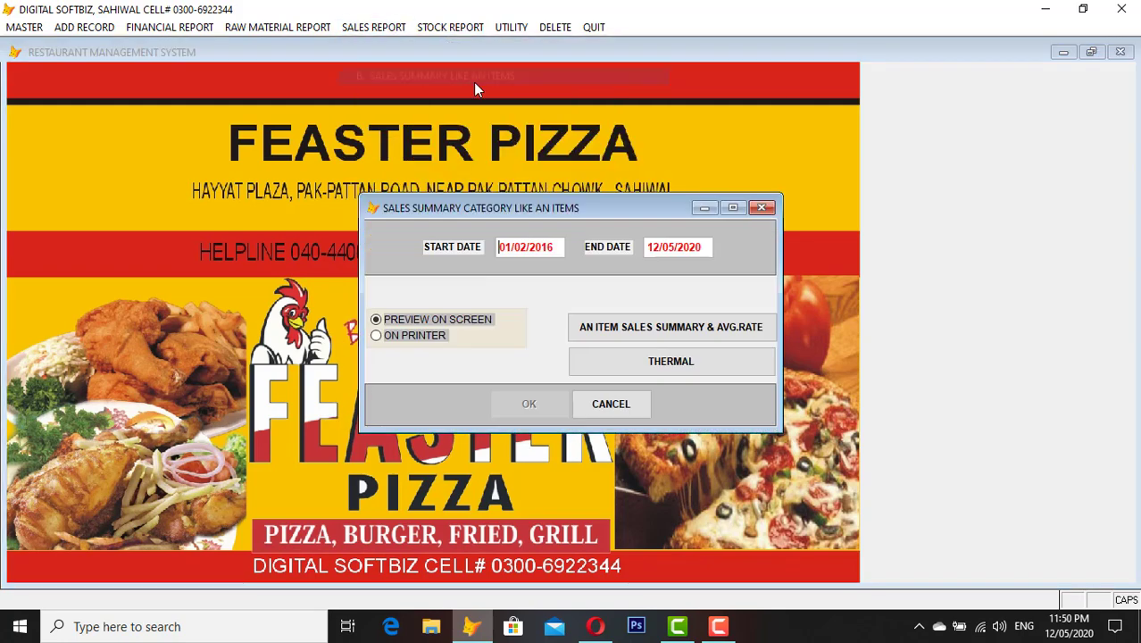
key("Return")
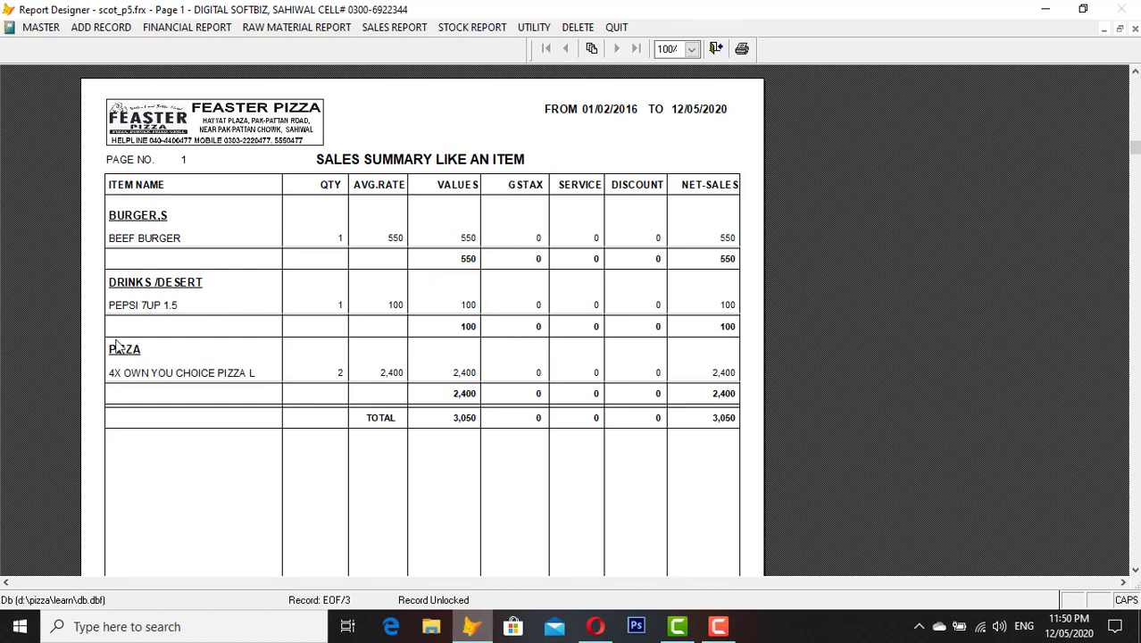
key("Escape")
key("Escape")
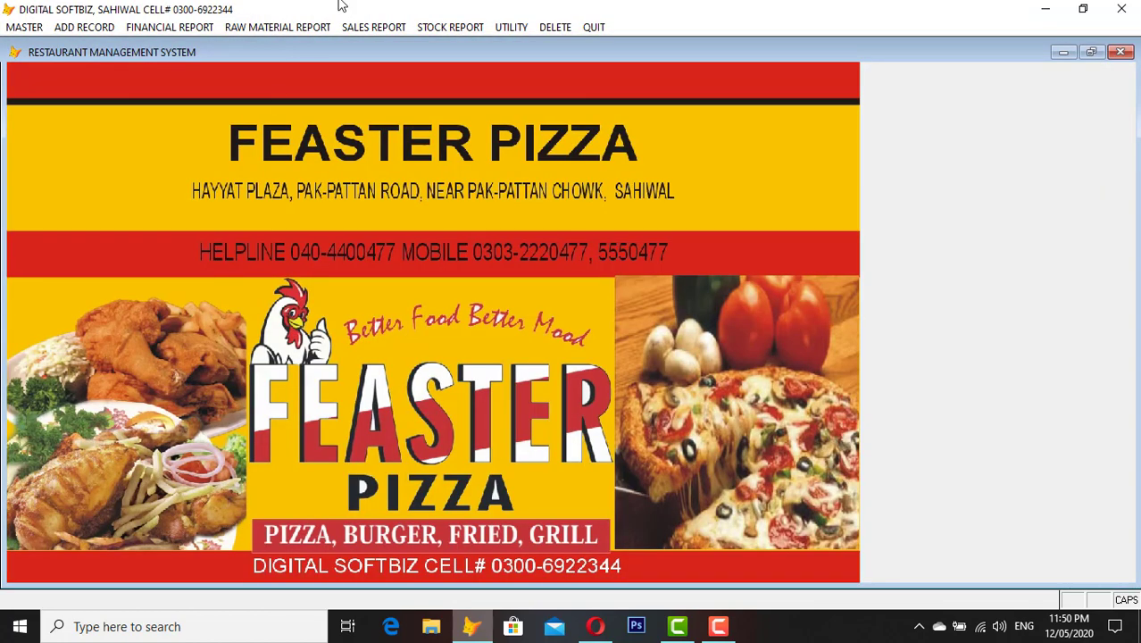
Preview the daily sales bill summary for 01/02/2016 to 12/05/2020, examine its totals and close it
left_click(374, 28)
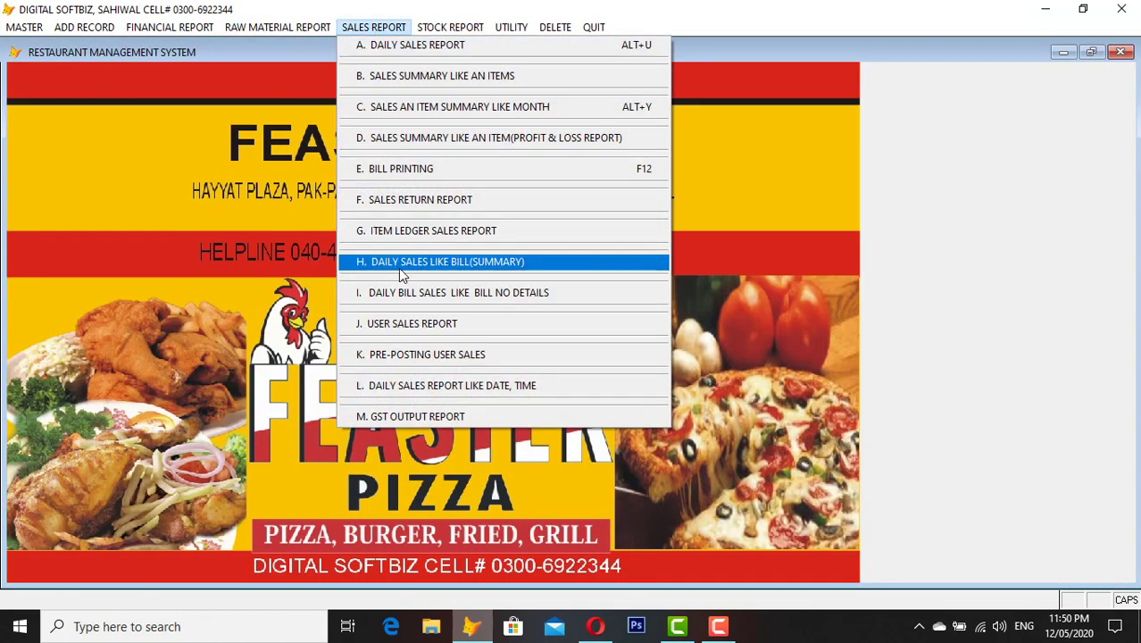
left_click(487, 262)
key("Return")
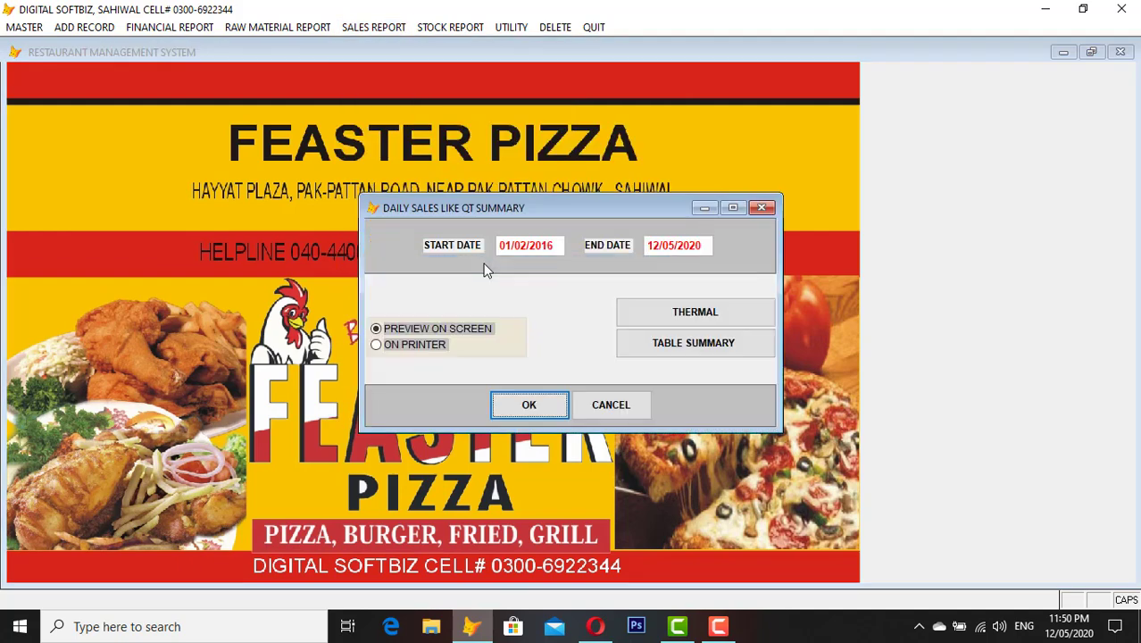
key("Return")
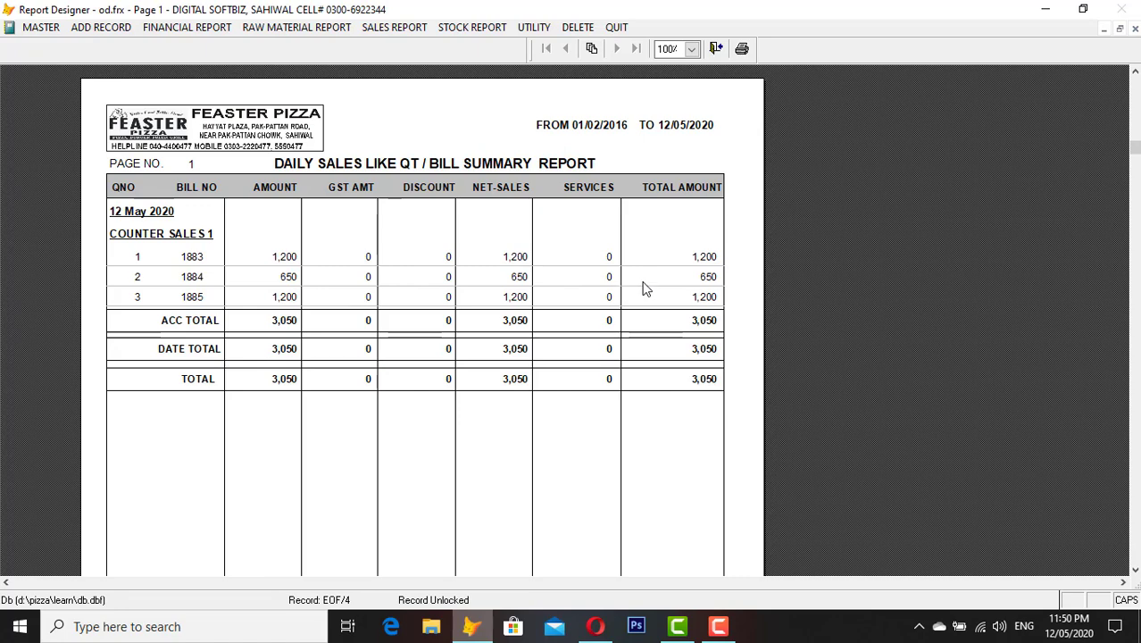
left_click(634, 310)
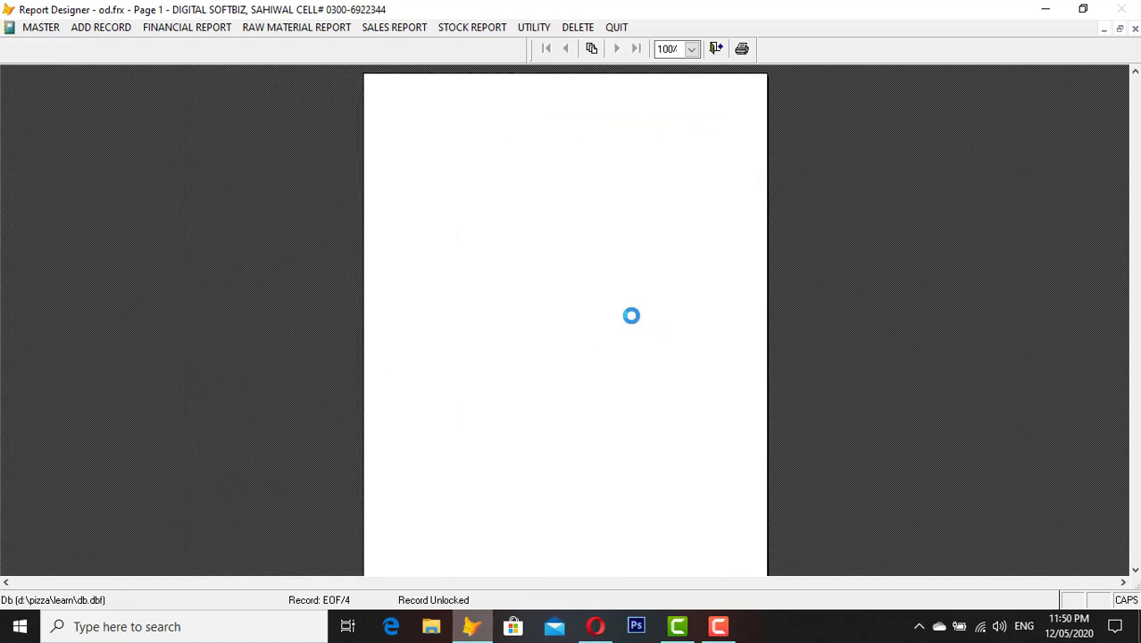
left_click(647, 313)
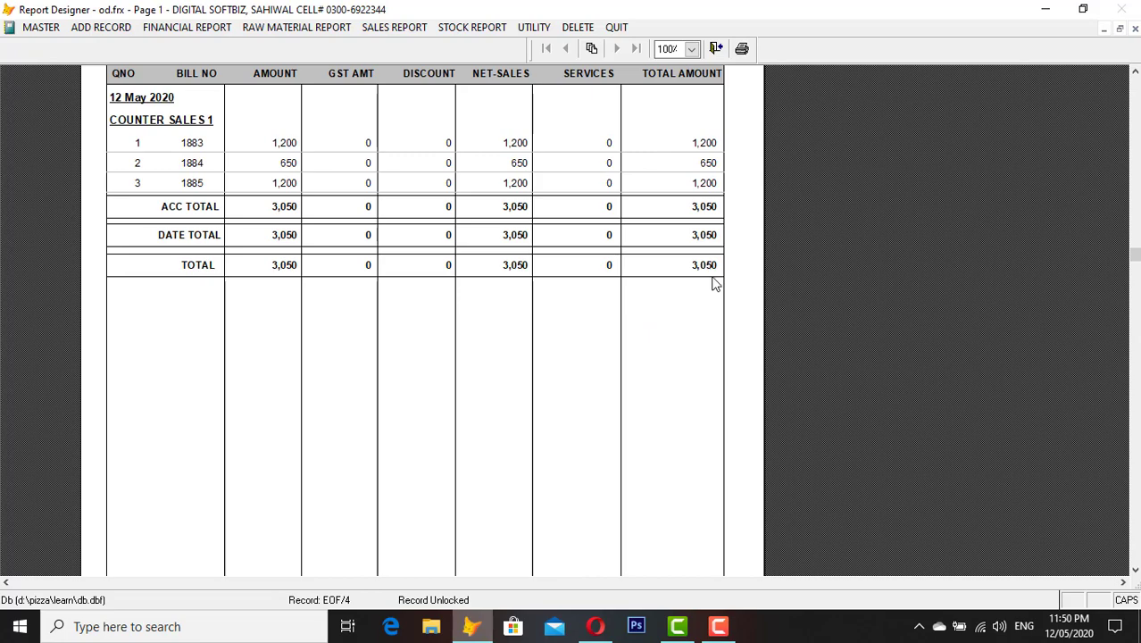
key("Escape")
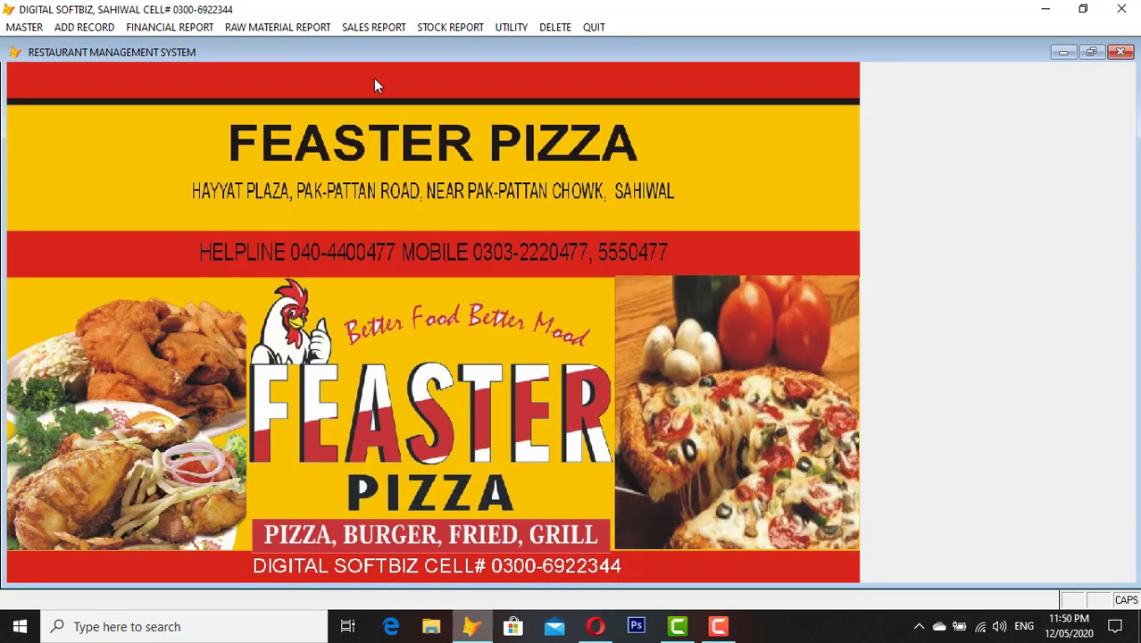
Preview the ledger of account 05-001 COUNTER SALES 1 for 01/02/2016 to 12/05/2020 and close it
left_click(171, 27)
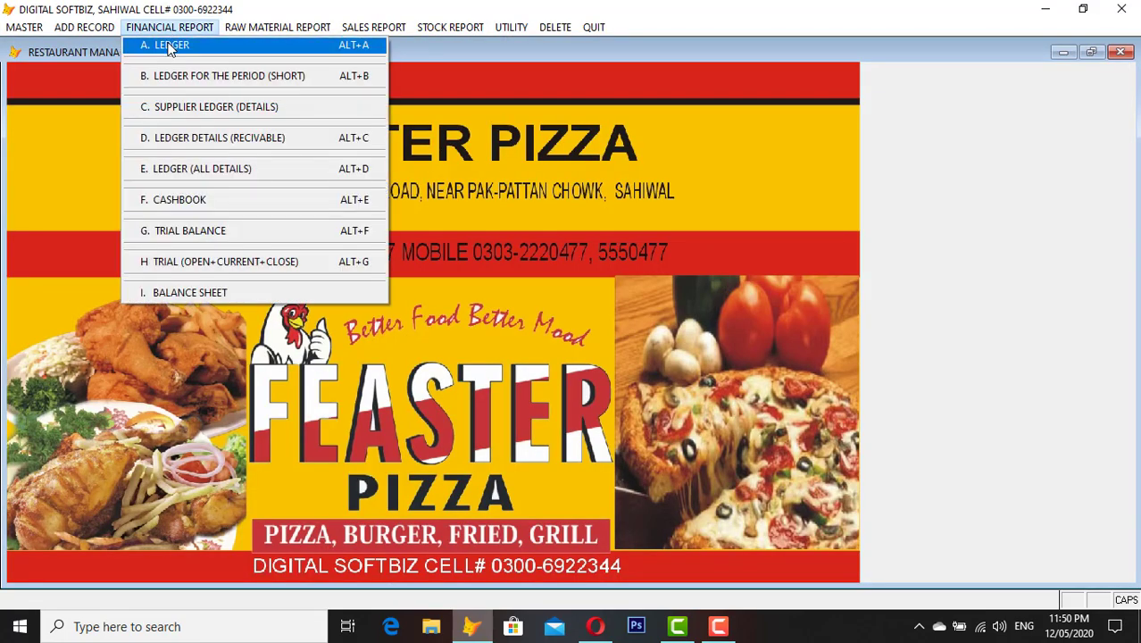
left_click(170, 46)
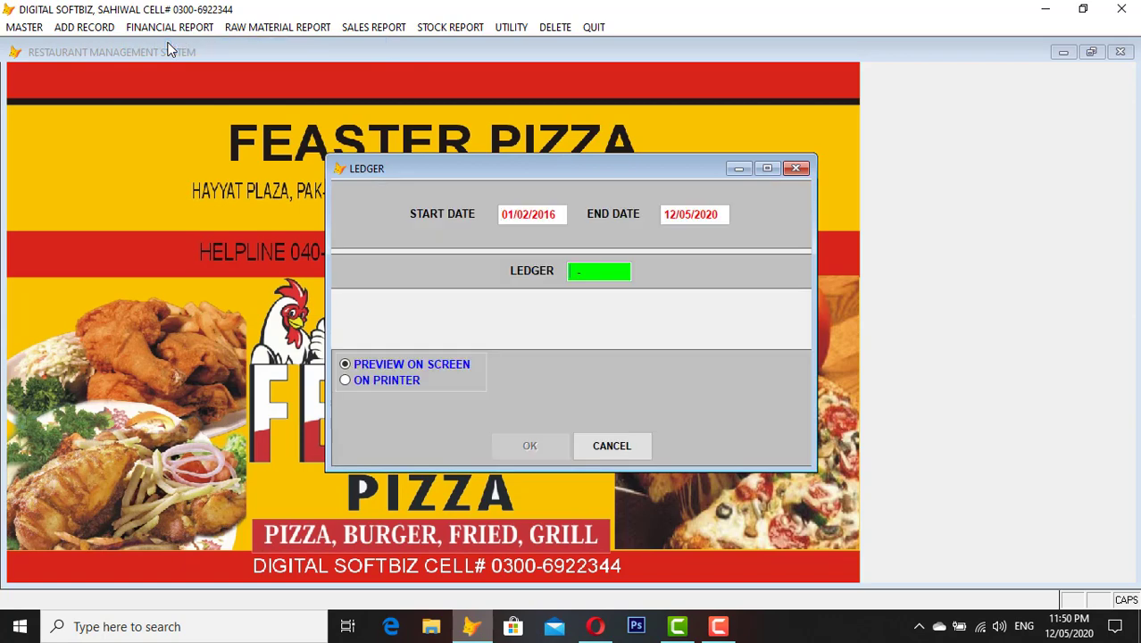
type("CO")
key("Return")
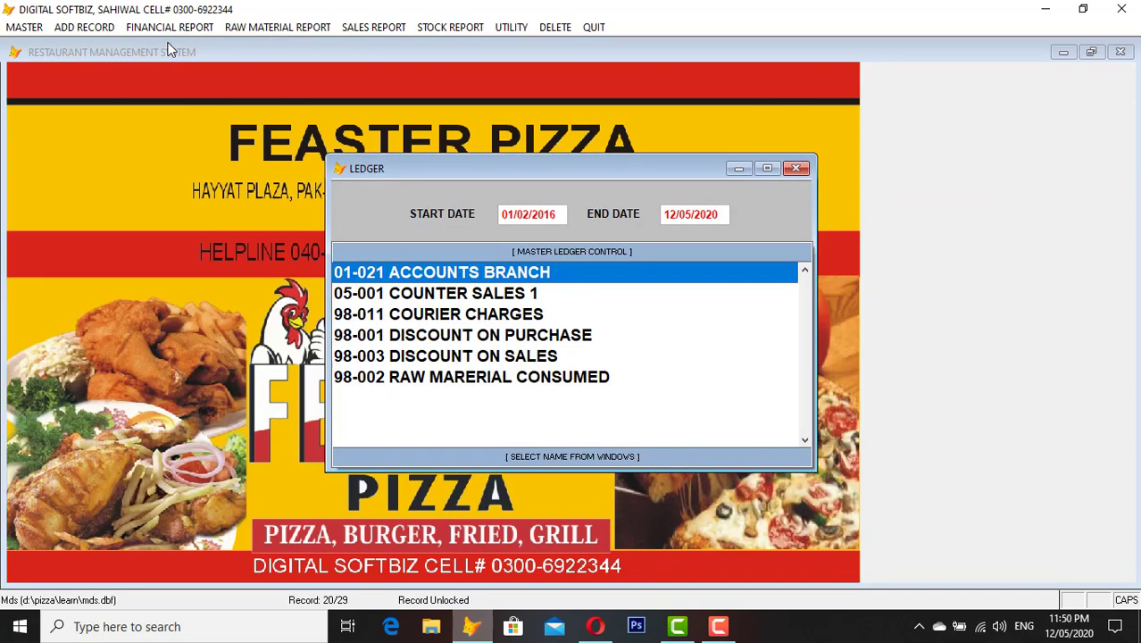
key("Down")
key("Return")
key("Return")
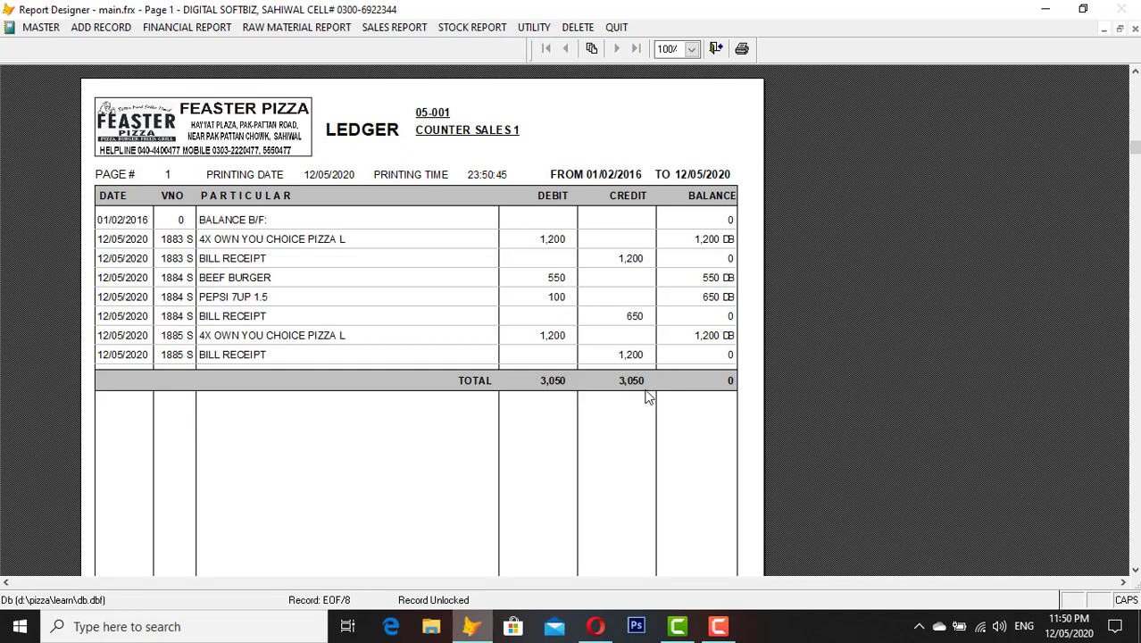
key("Escape")
key("Escape")
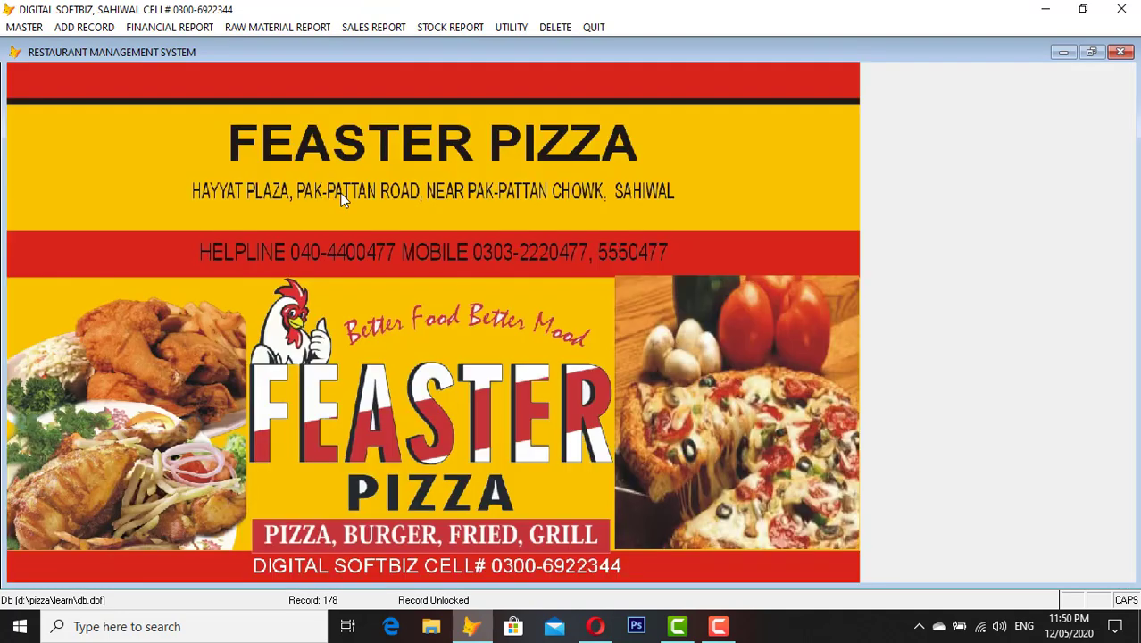
Preview the cash book for 12 May 2020, close it and cancel printing
left_click(187, 29)
left_click(188, 198)
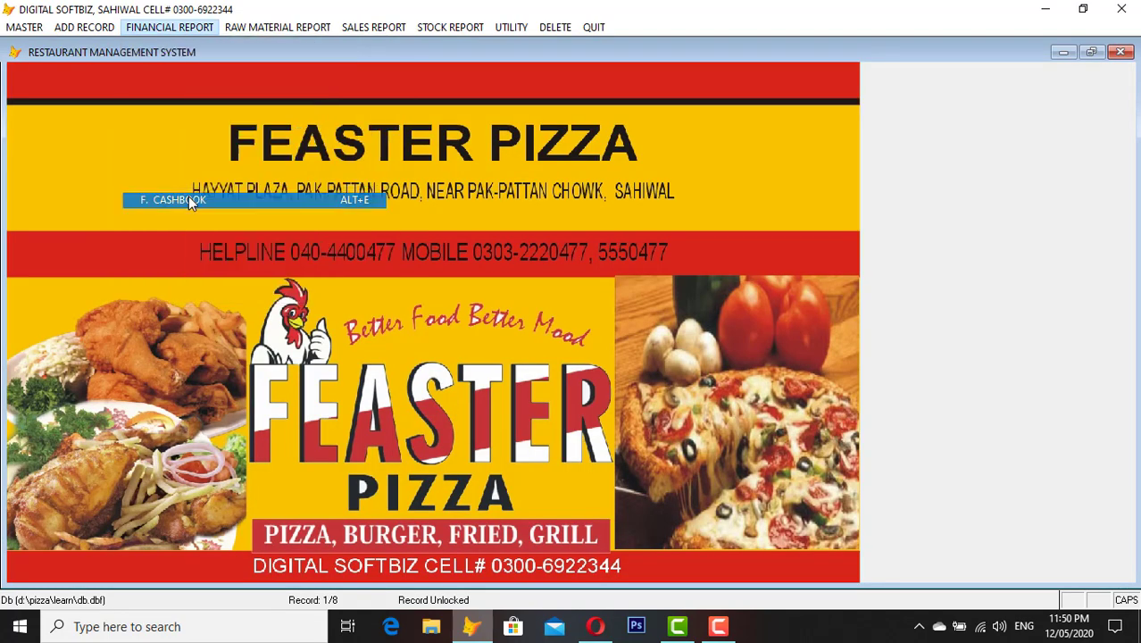
key("Return")
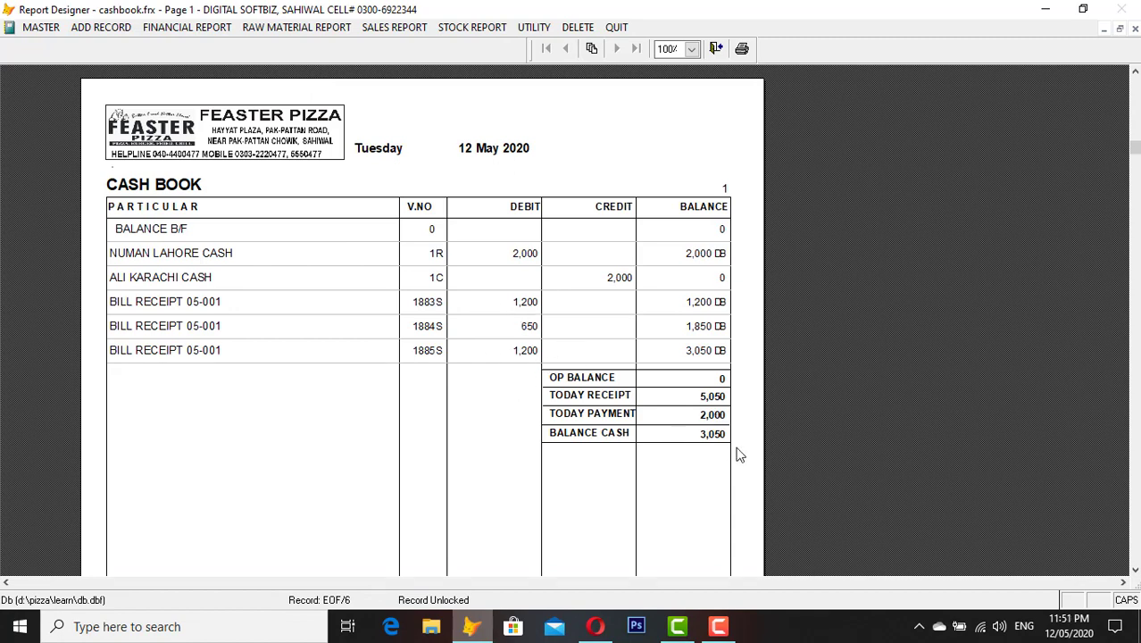
key("Escape")
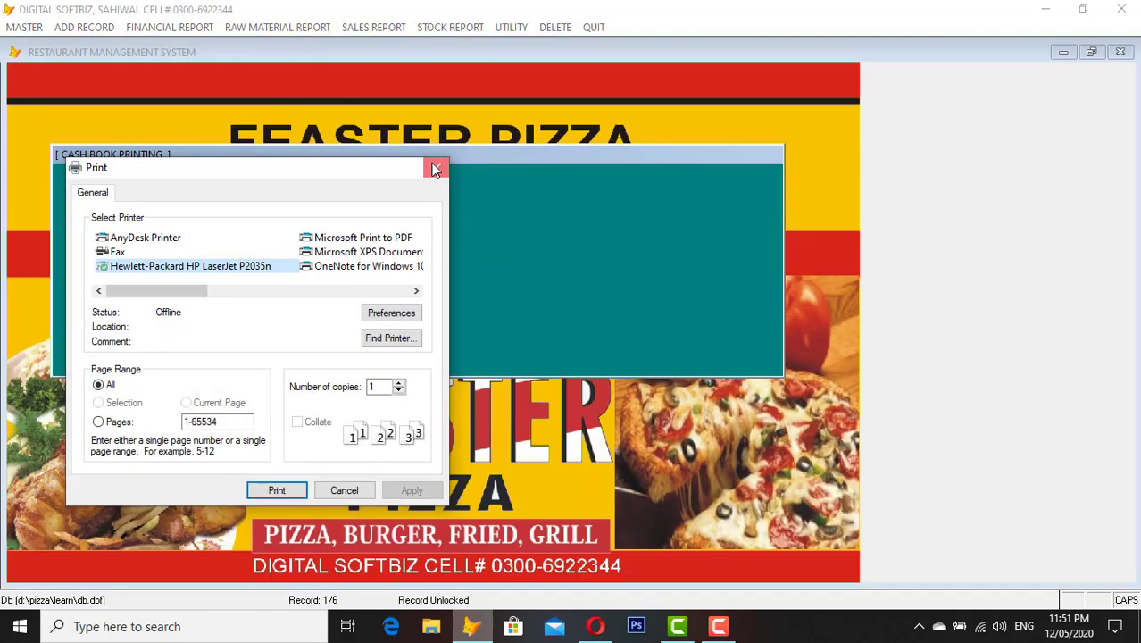
left_click(432, 170)
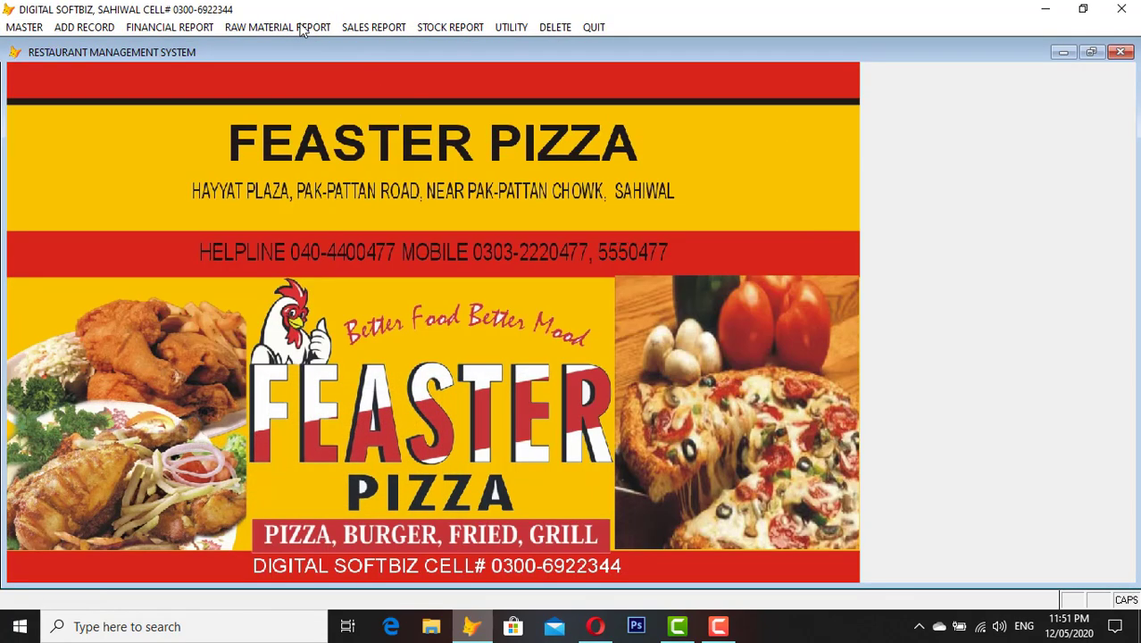
Preview the Daily Purchase Report for raw materials from 01/02/2016 to 12/05/2020 and close it
left_click(302, 28)
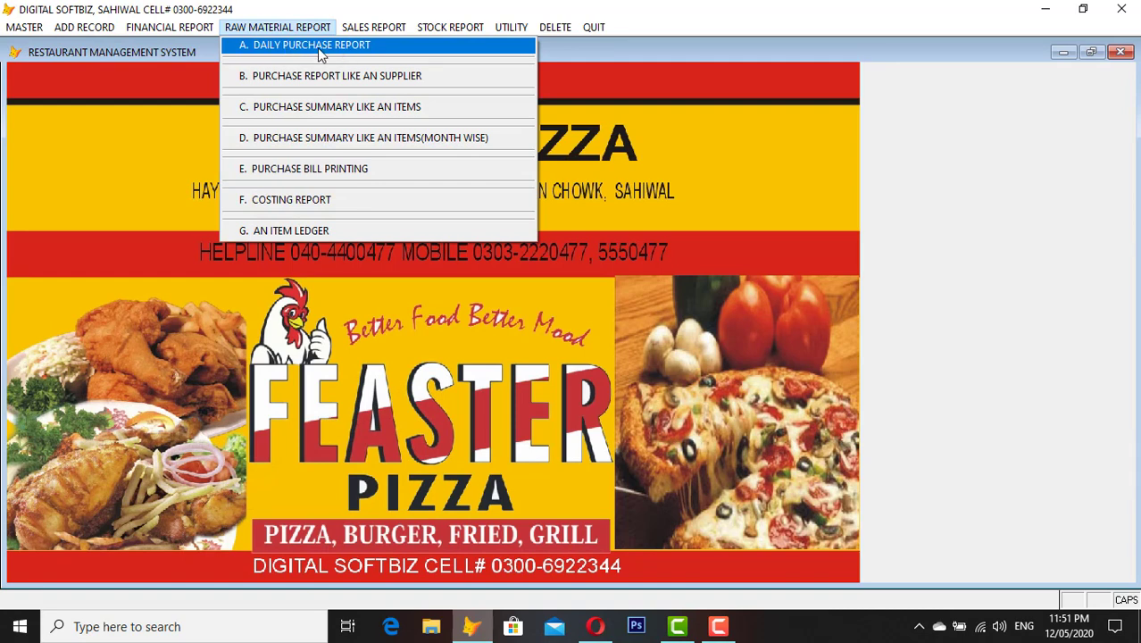
left_click(327, 55)
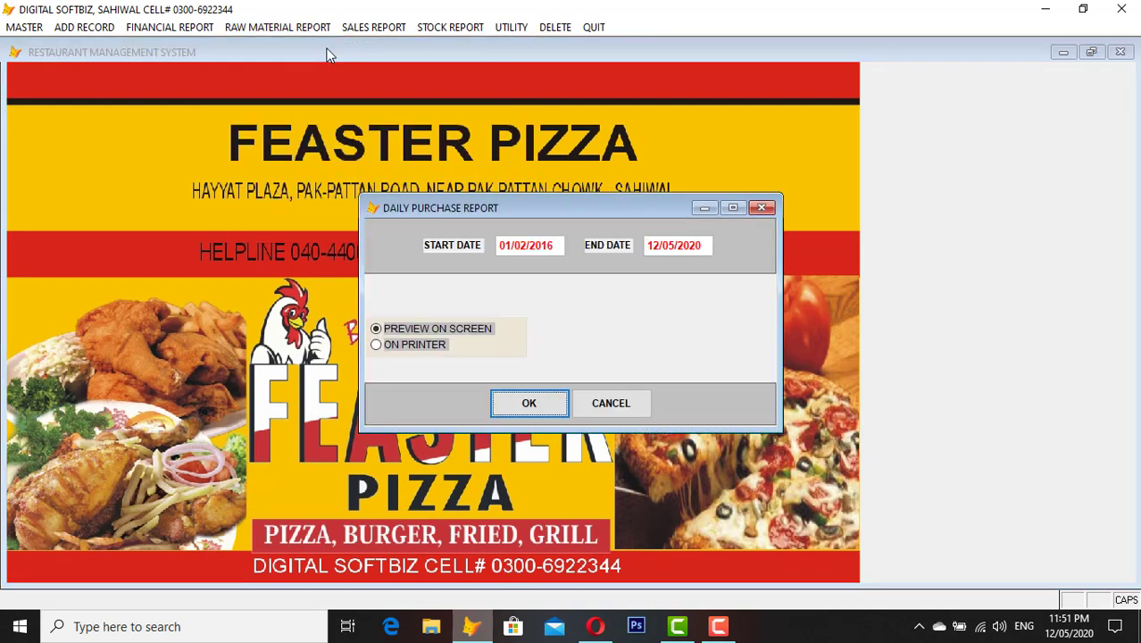
key("Return")
left_click(484, 82)
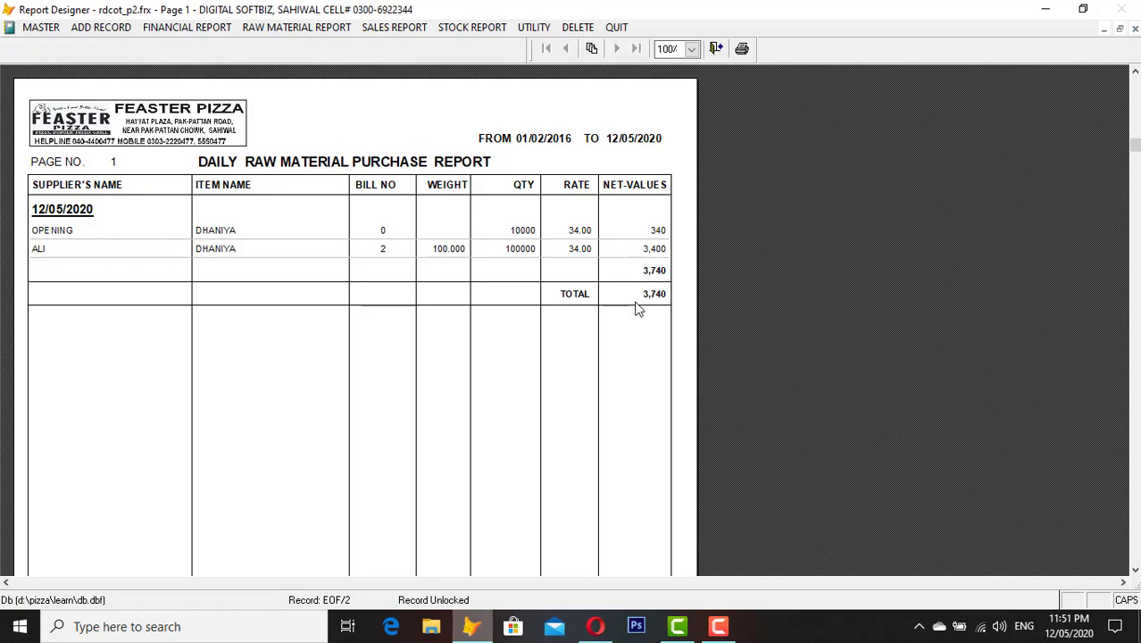
key("Escape")
key("Escape")
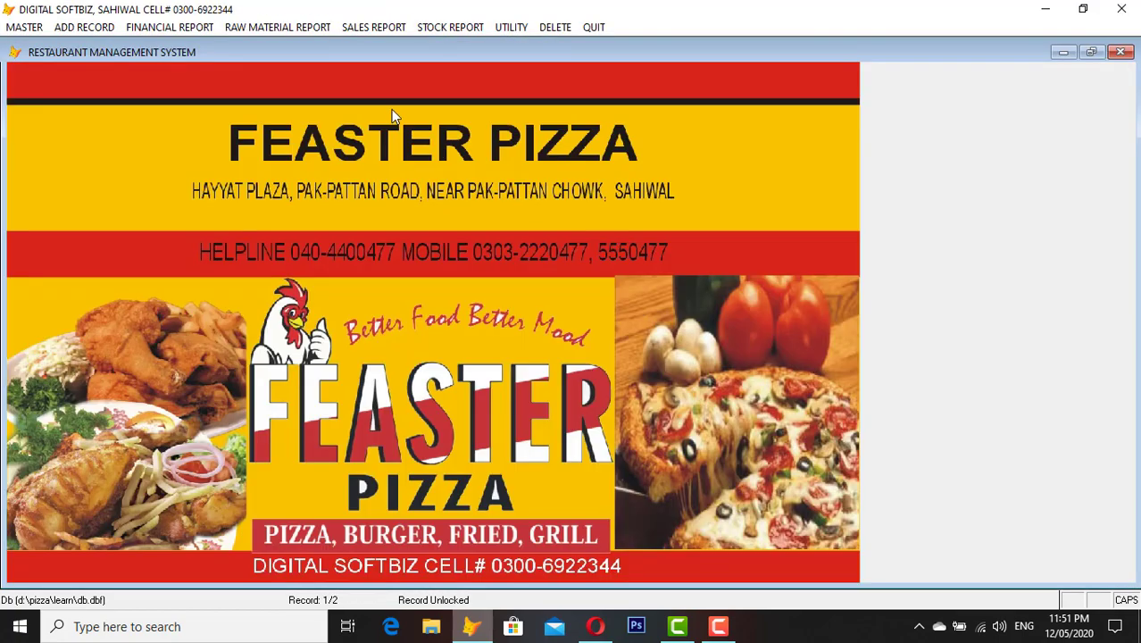
Preview the raw material stock-in-hand report up to 12/05/2020, examine the item balances and close it
left_click(394, 29)
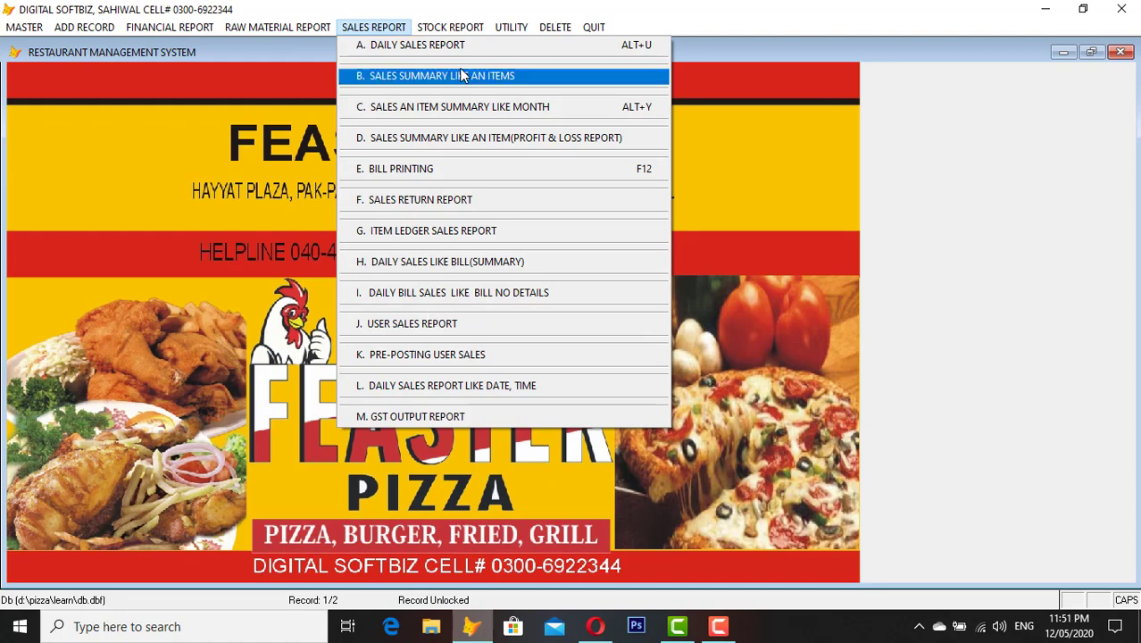
mouse_move(462, 27)
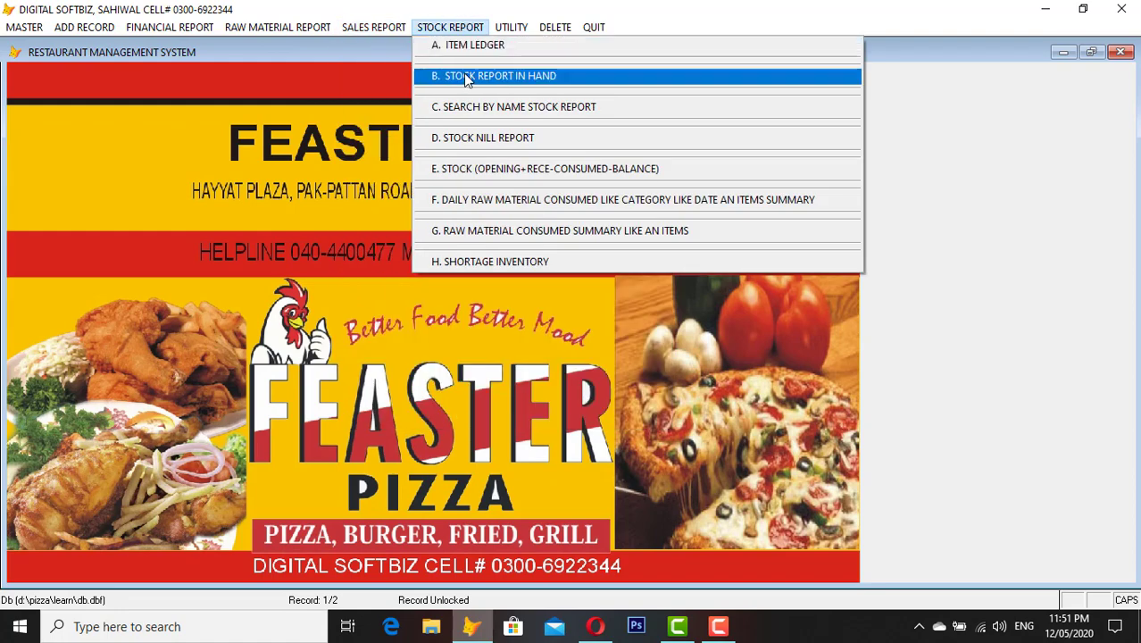
left_click(501, 78)
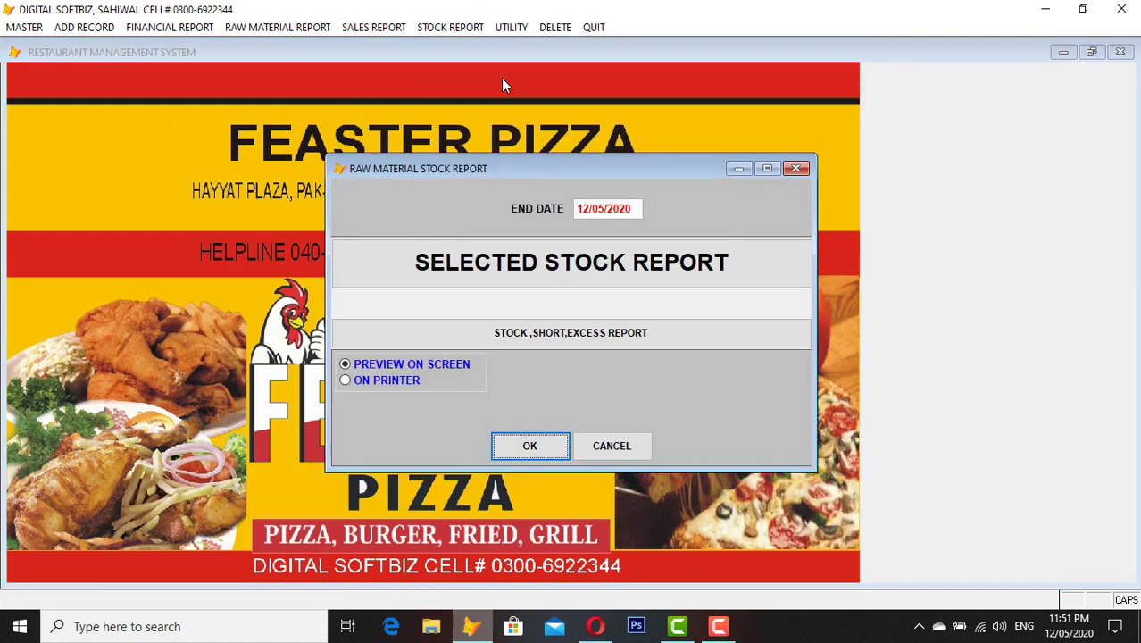
key("Return")
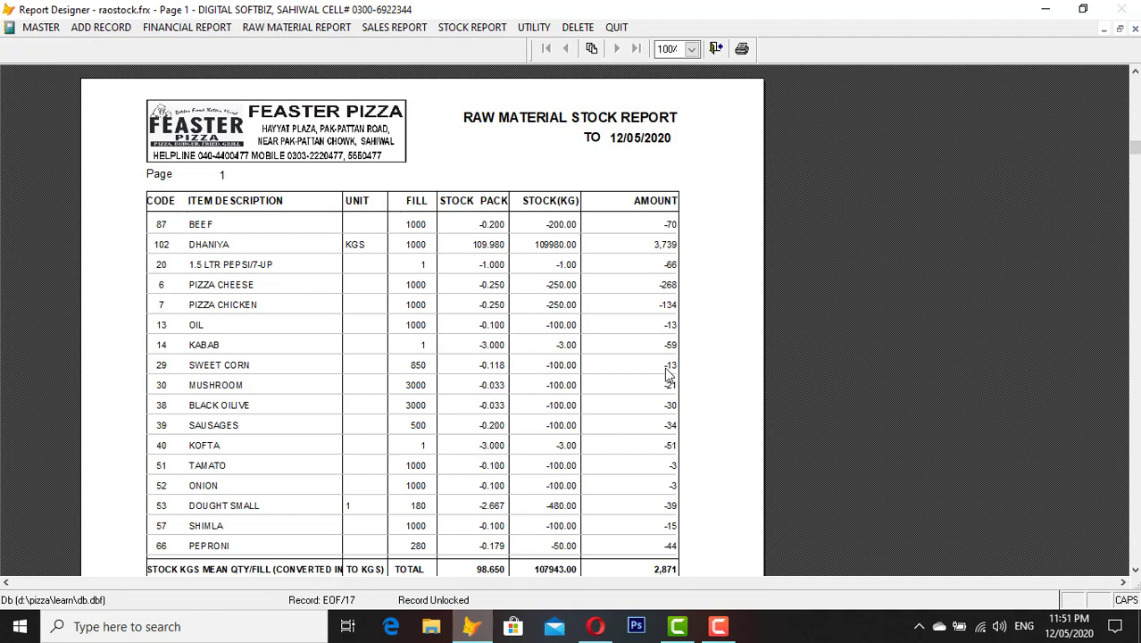
key("Escape")
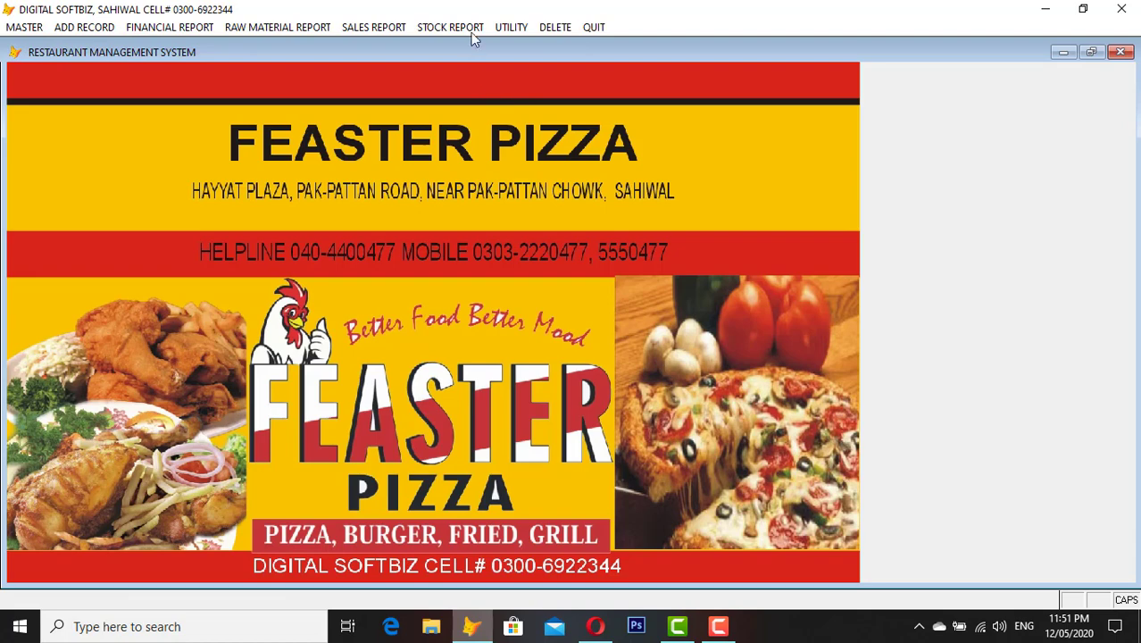
left_click(473, 32)
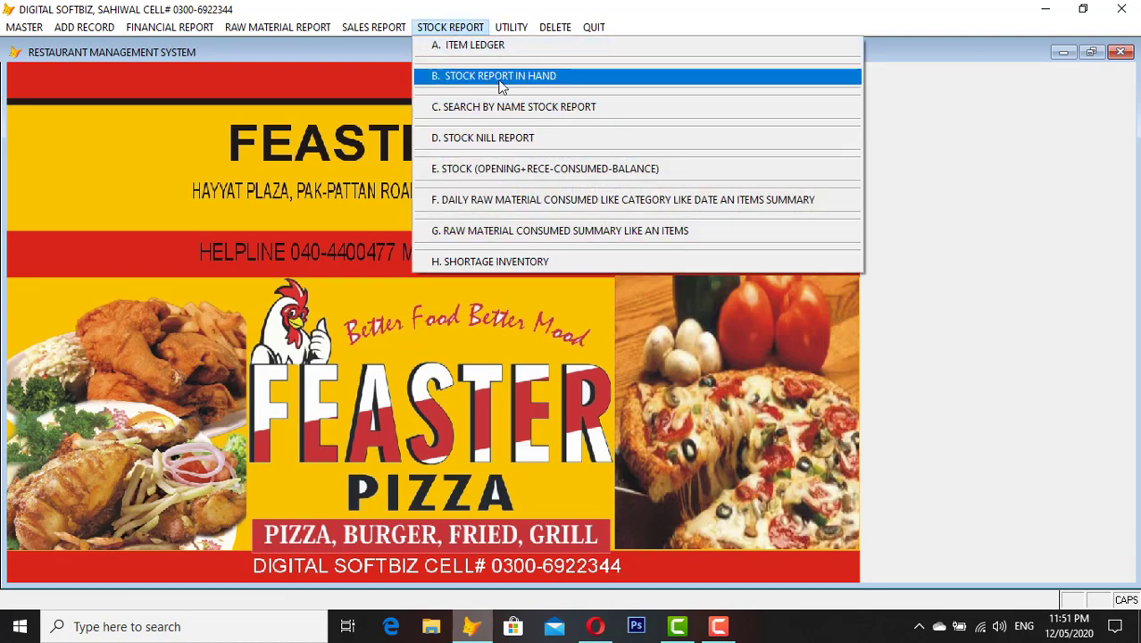
mouse_move(375, 27)
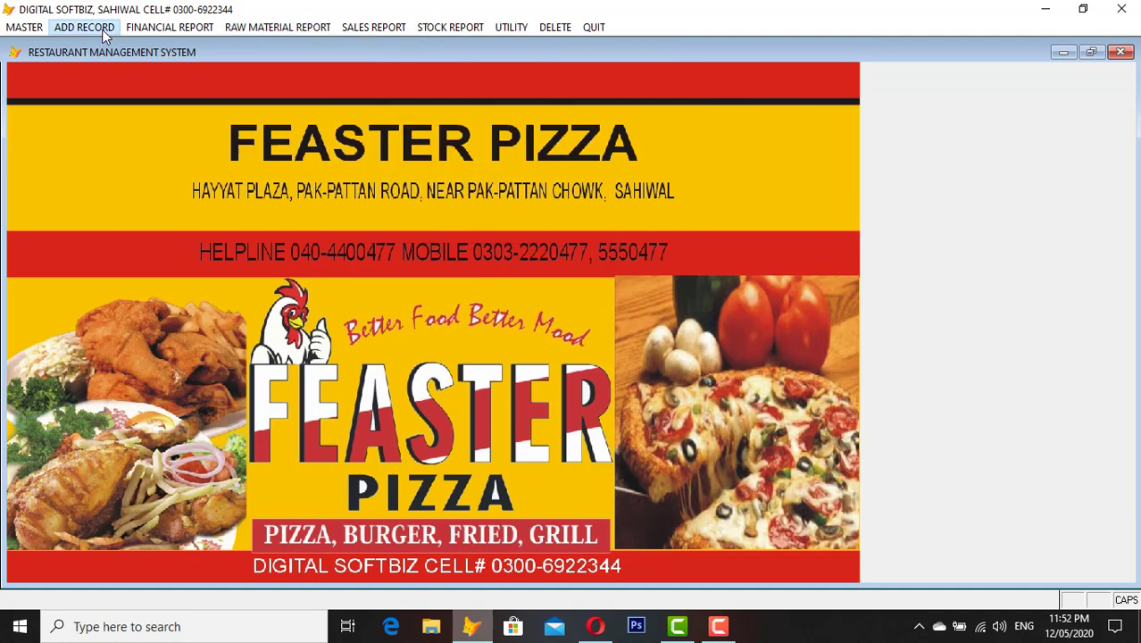
left_click(104, 33)
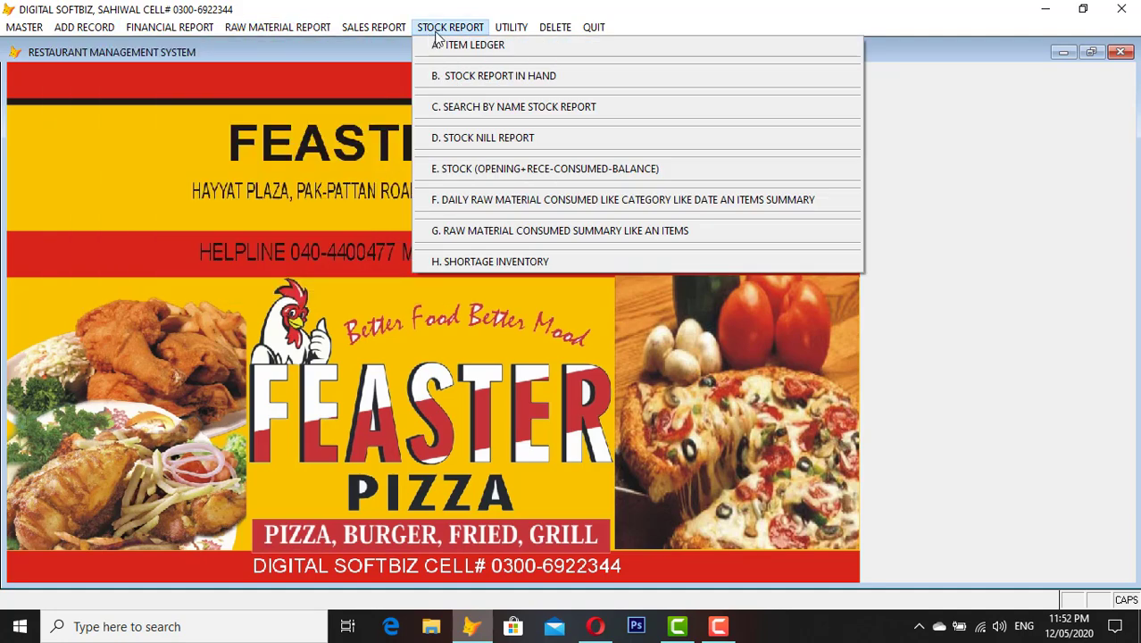
mouse_move(512, 30)
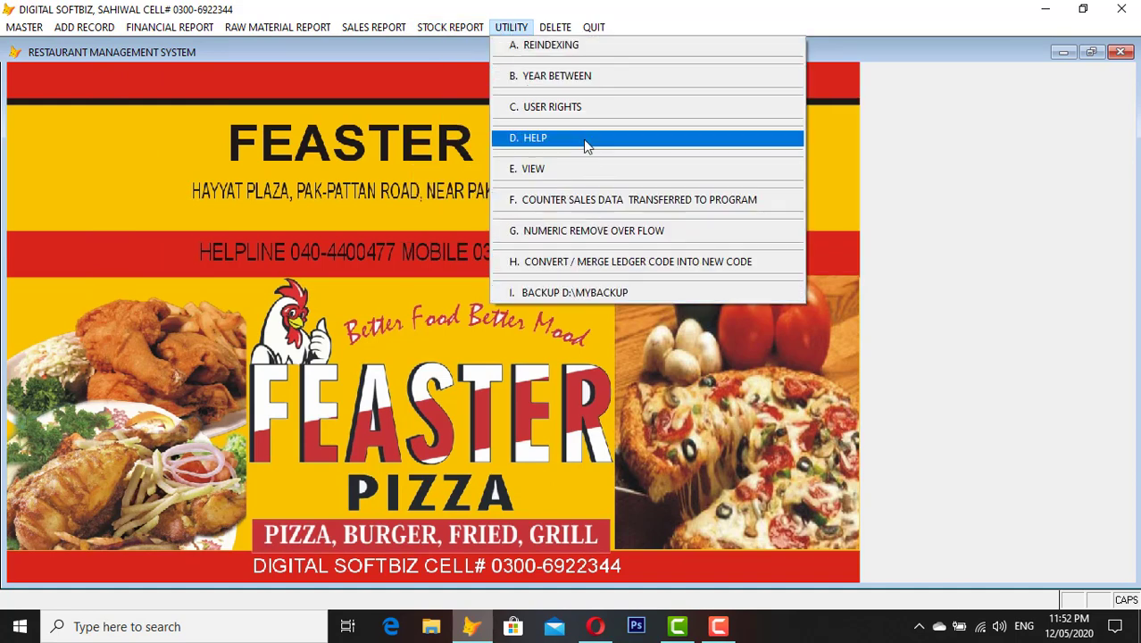
left_click(469, 80)
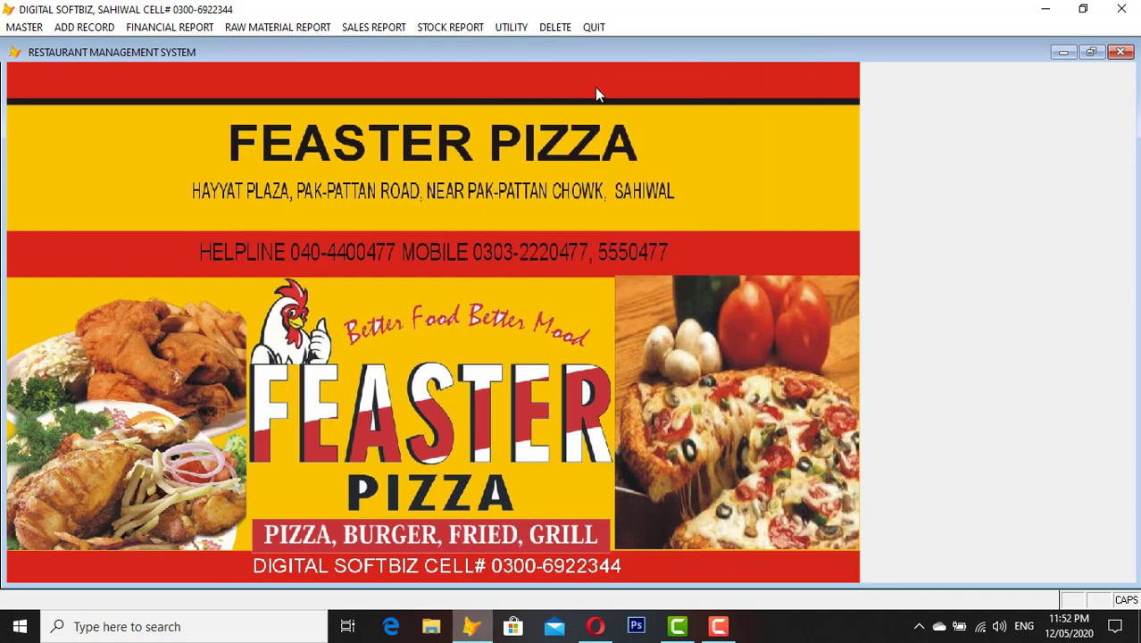